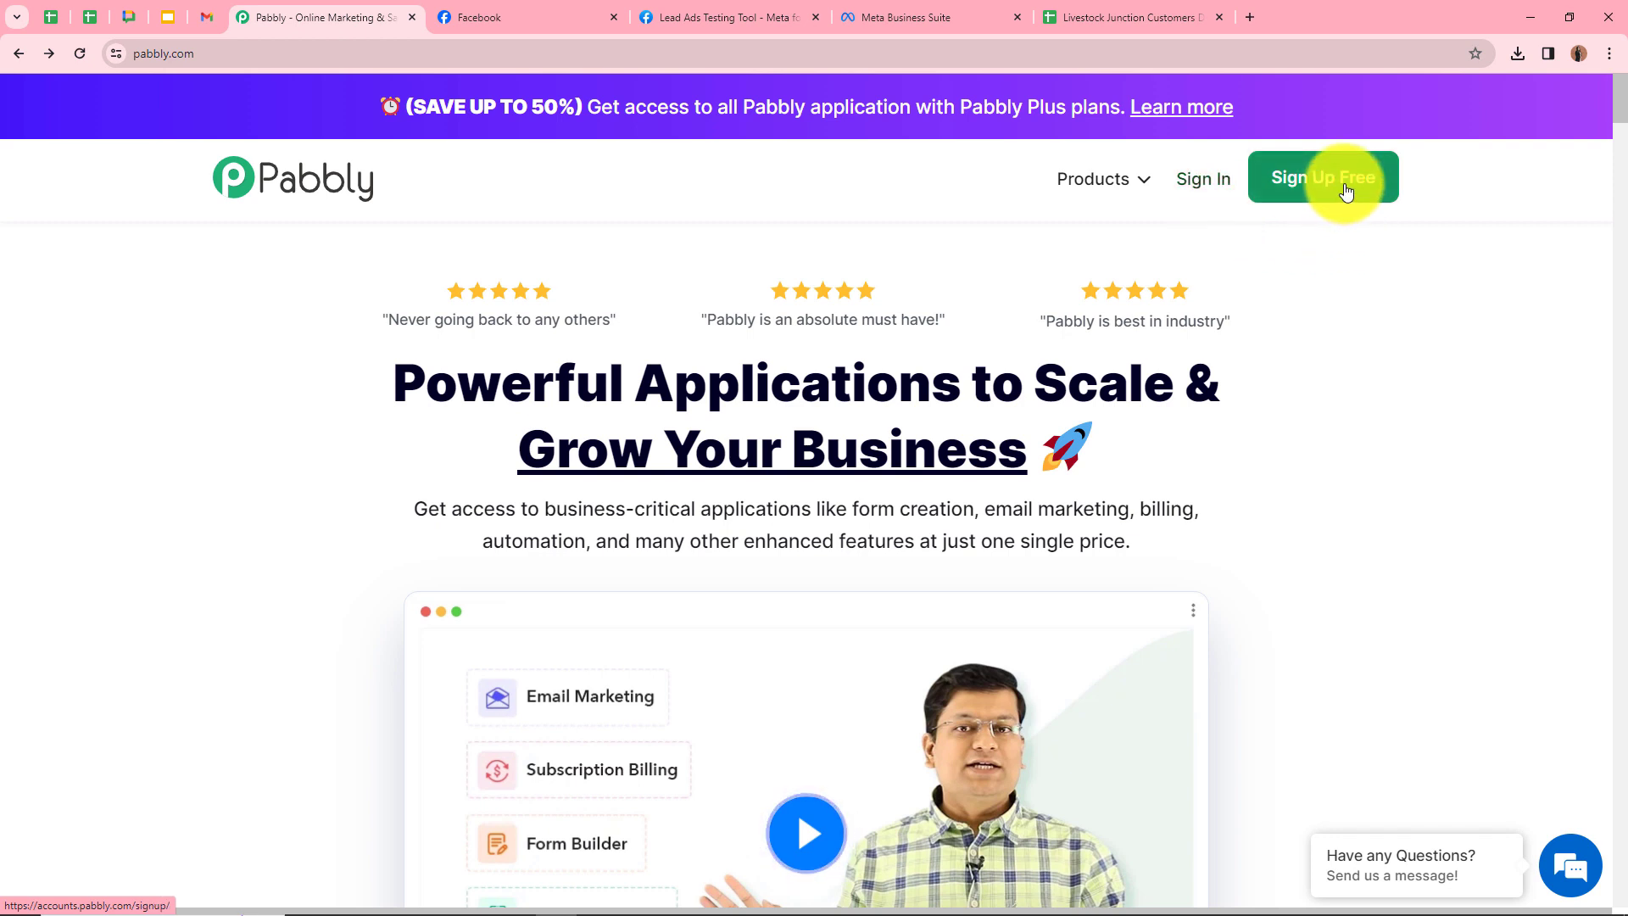
Sign in and create the workflow 'Livestock Junction- Facebook Lead Ads to Google Sheets' in the Facebook Leads Ads to Google Sheets folder
click(1207, 182)
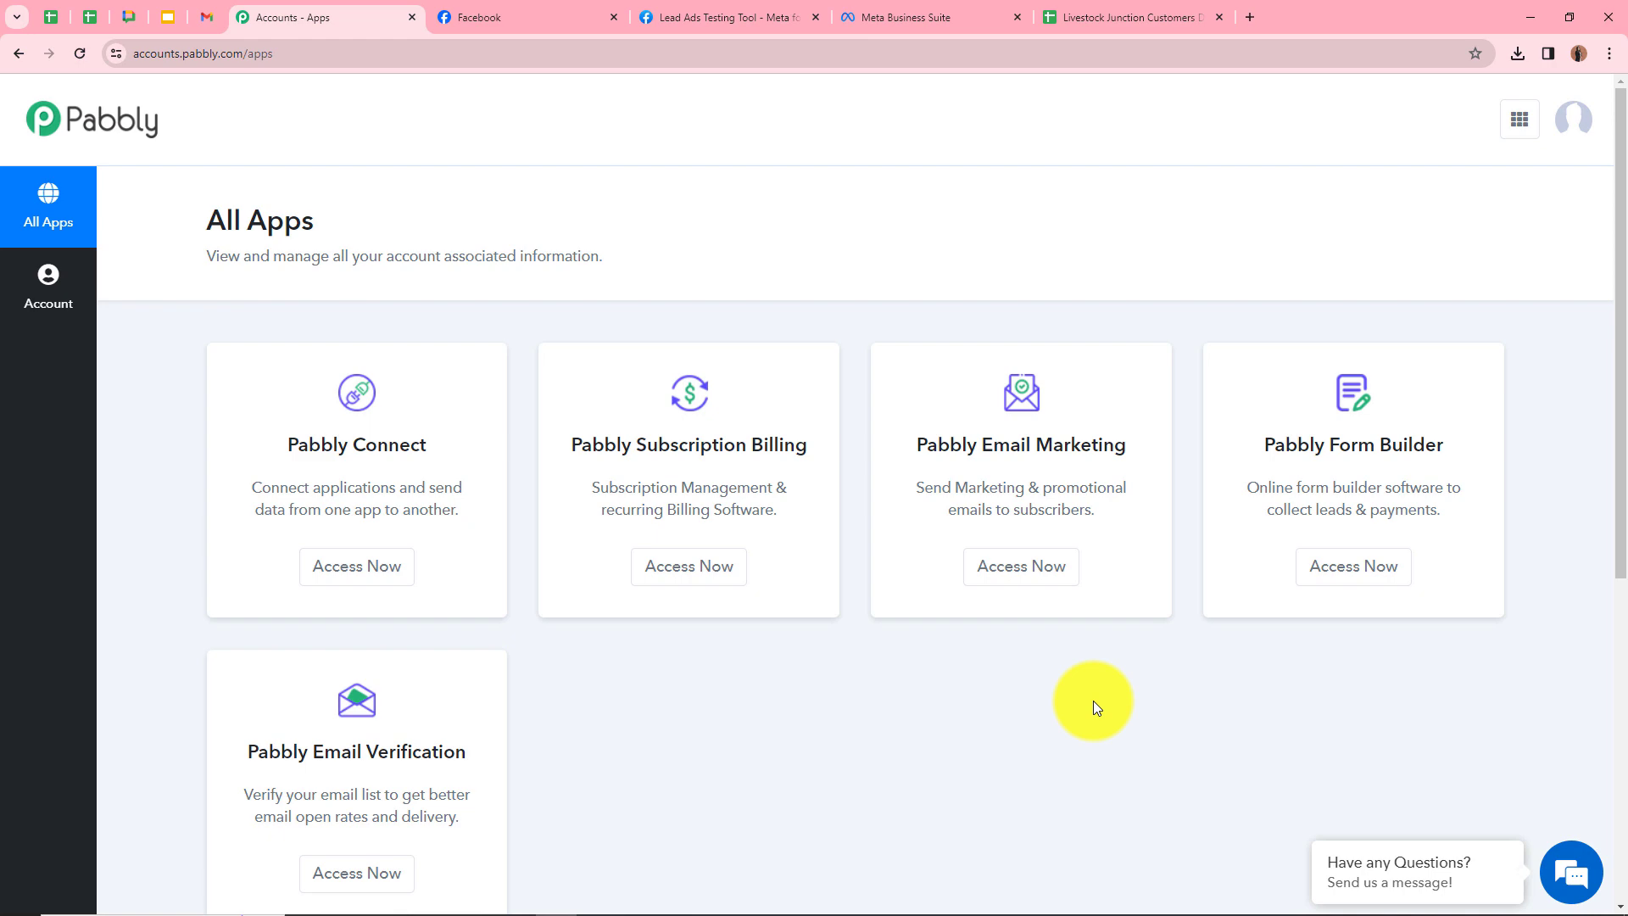
click(368, 574)
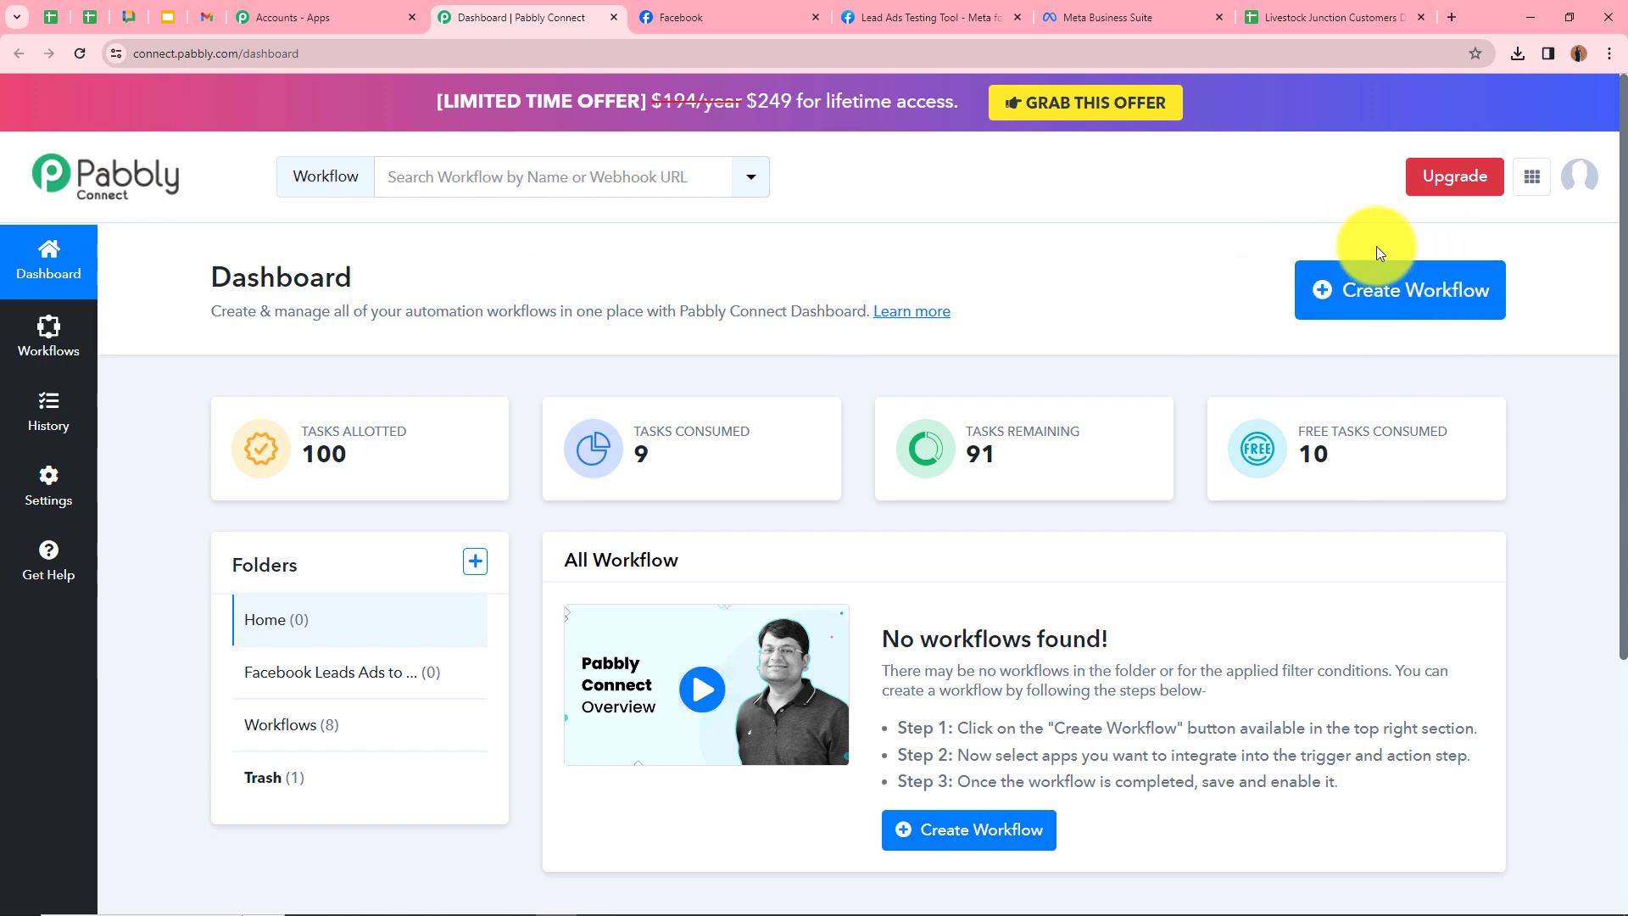
click(1367, 304)
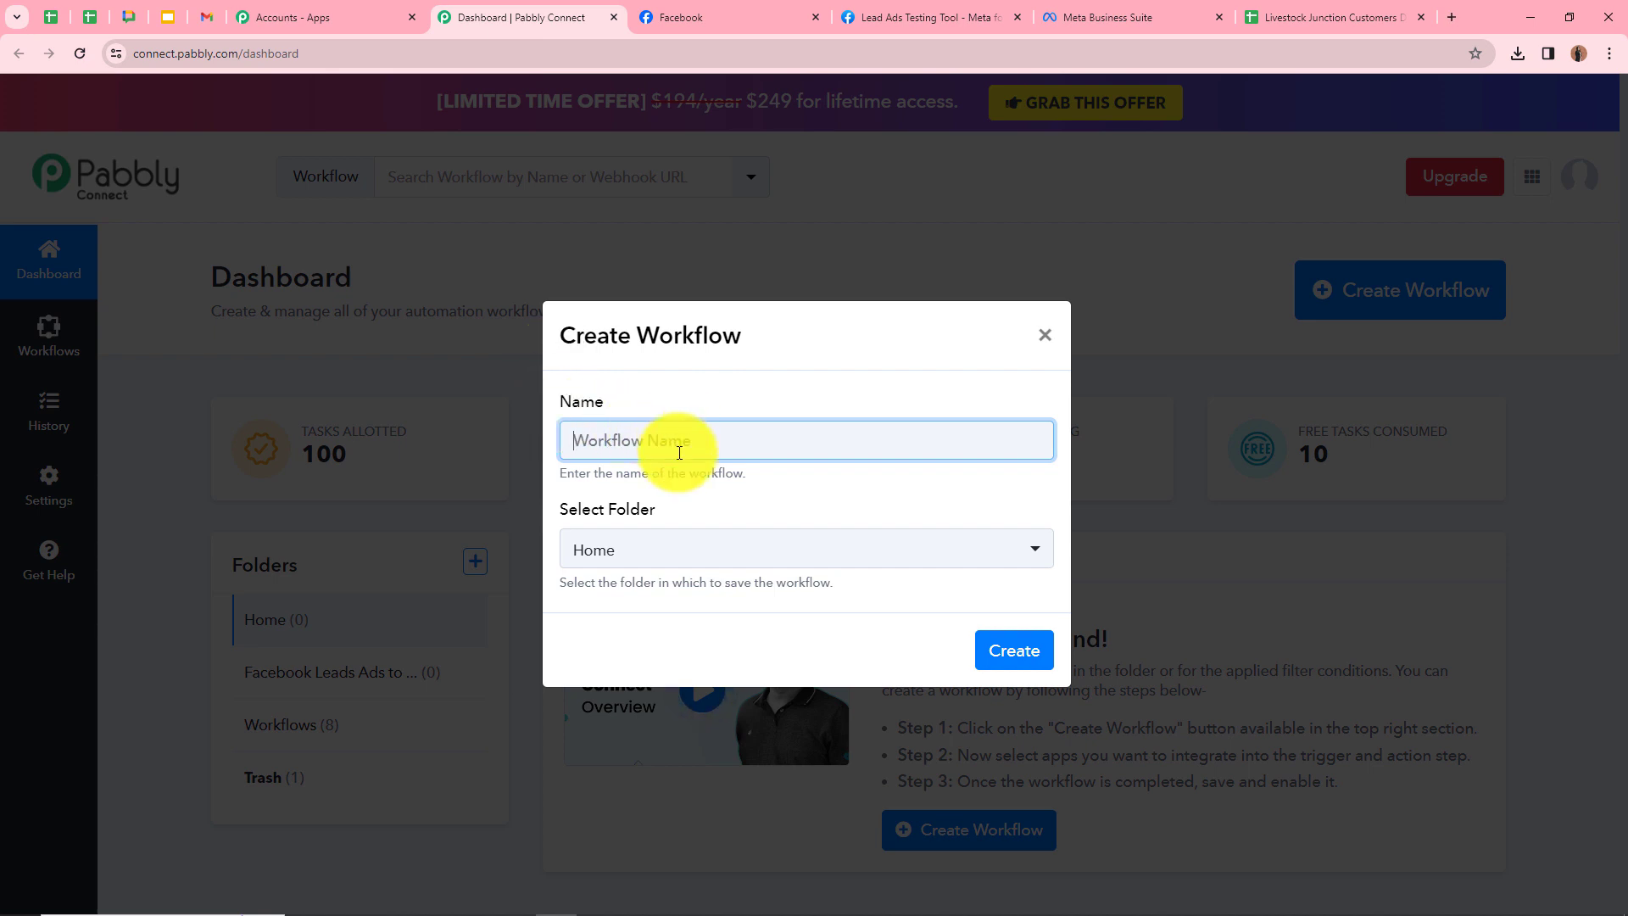
text(Livestock Junction- Facebook Lead Ads to Google Sheets)
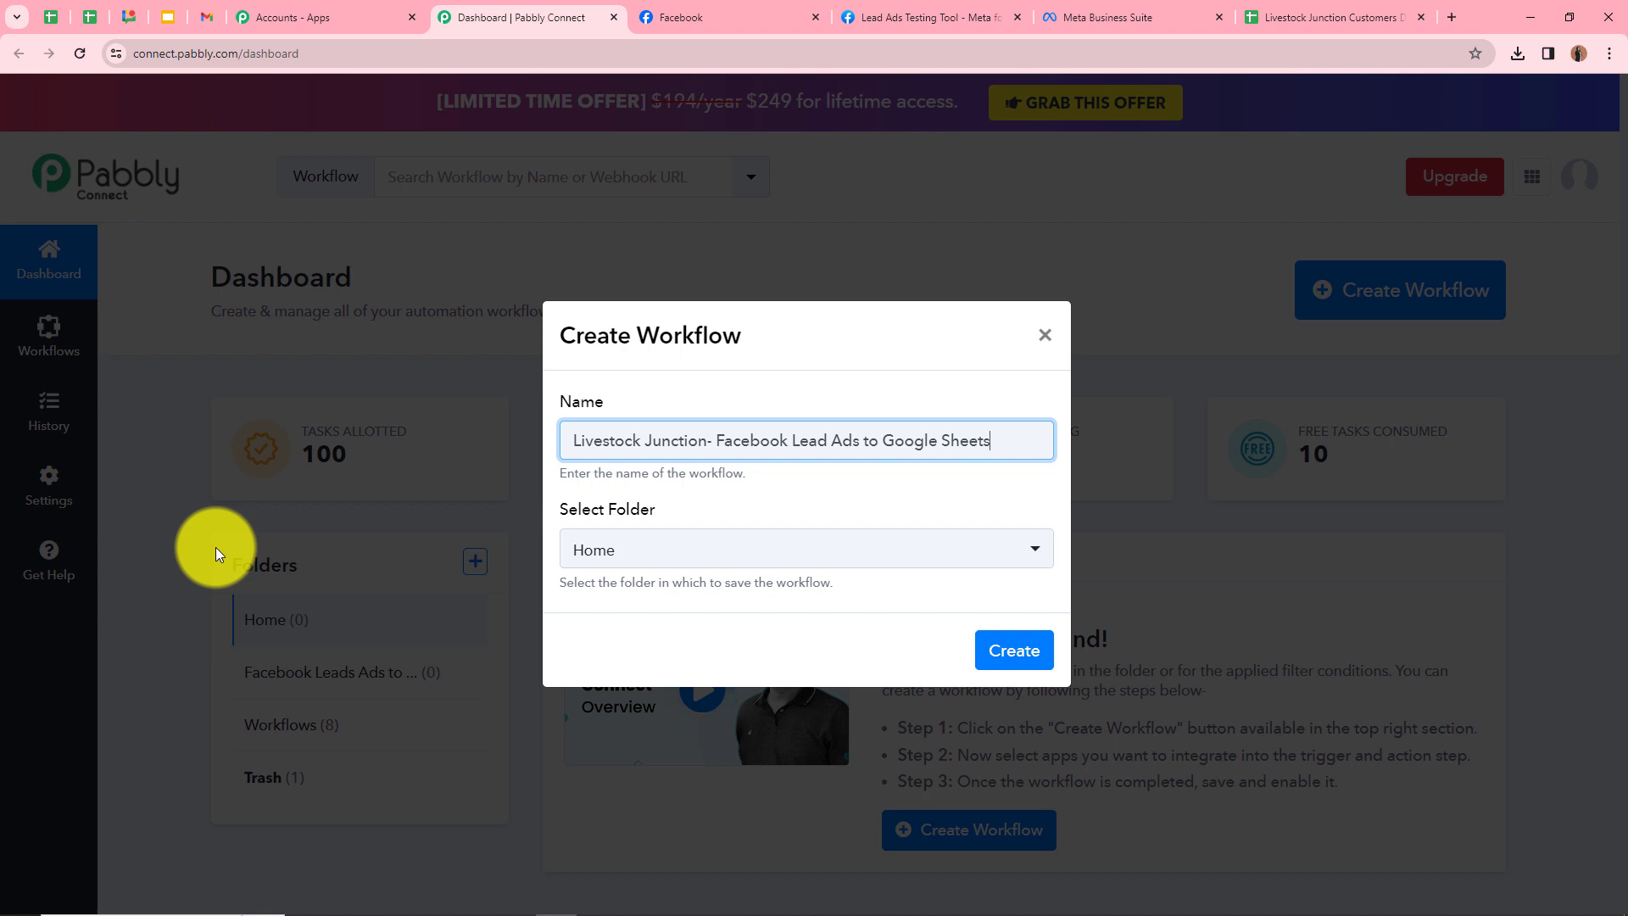
click(752, 553)
click(745, 689)
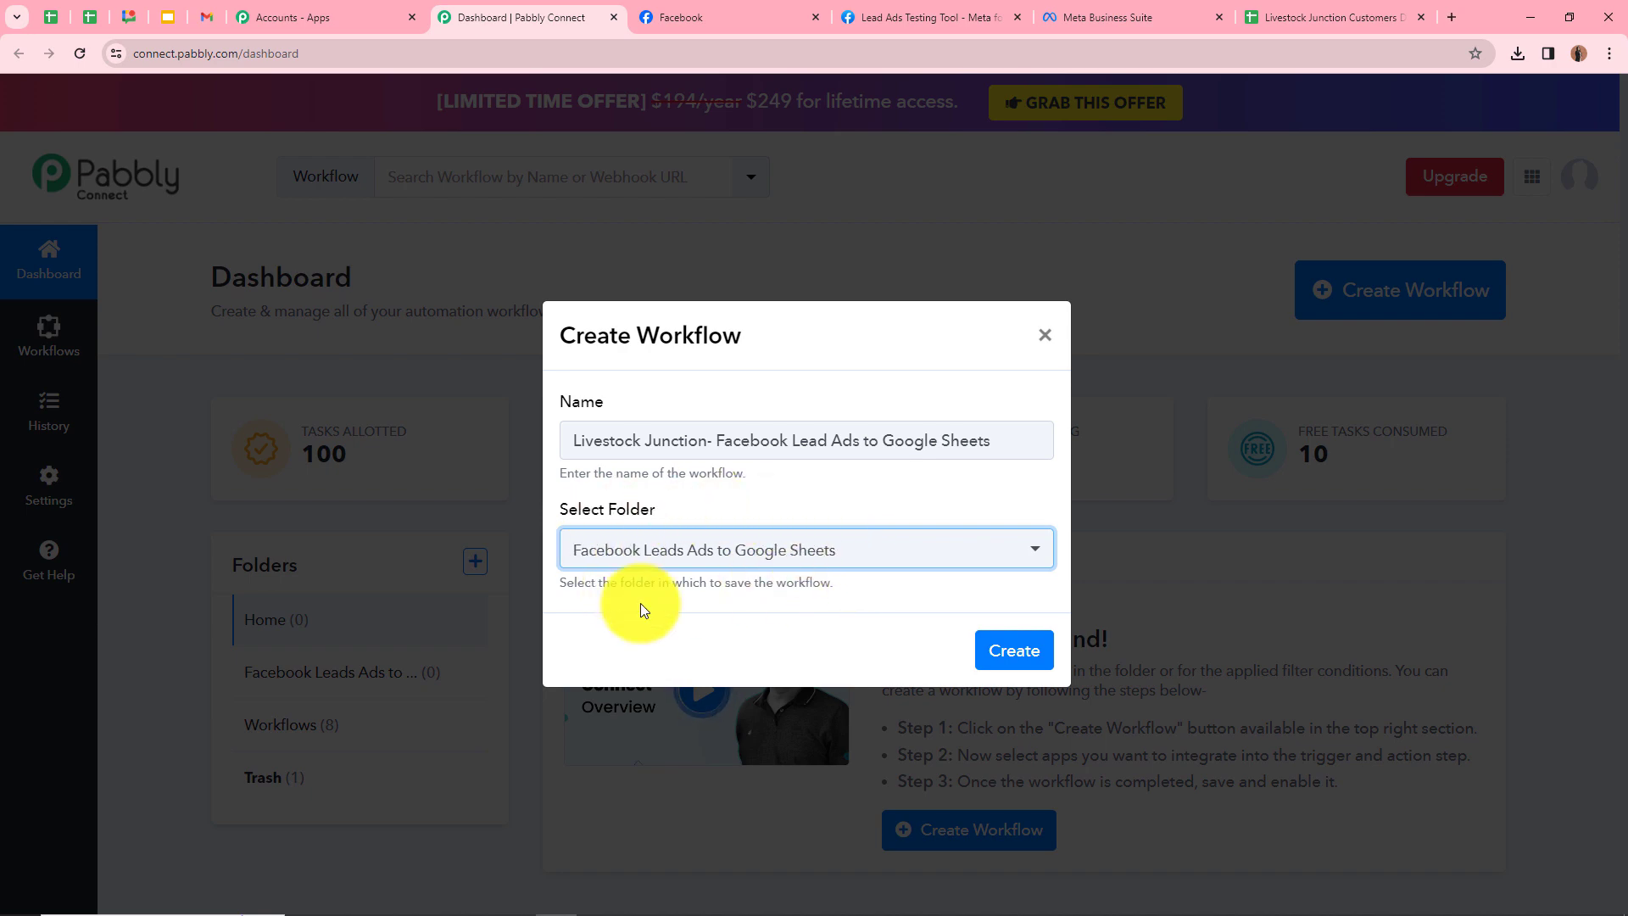
click(1013, 653)
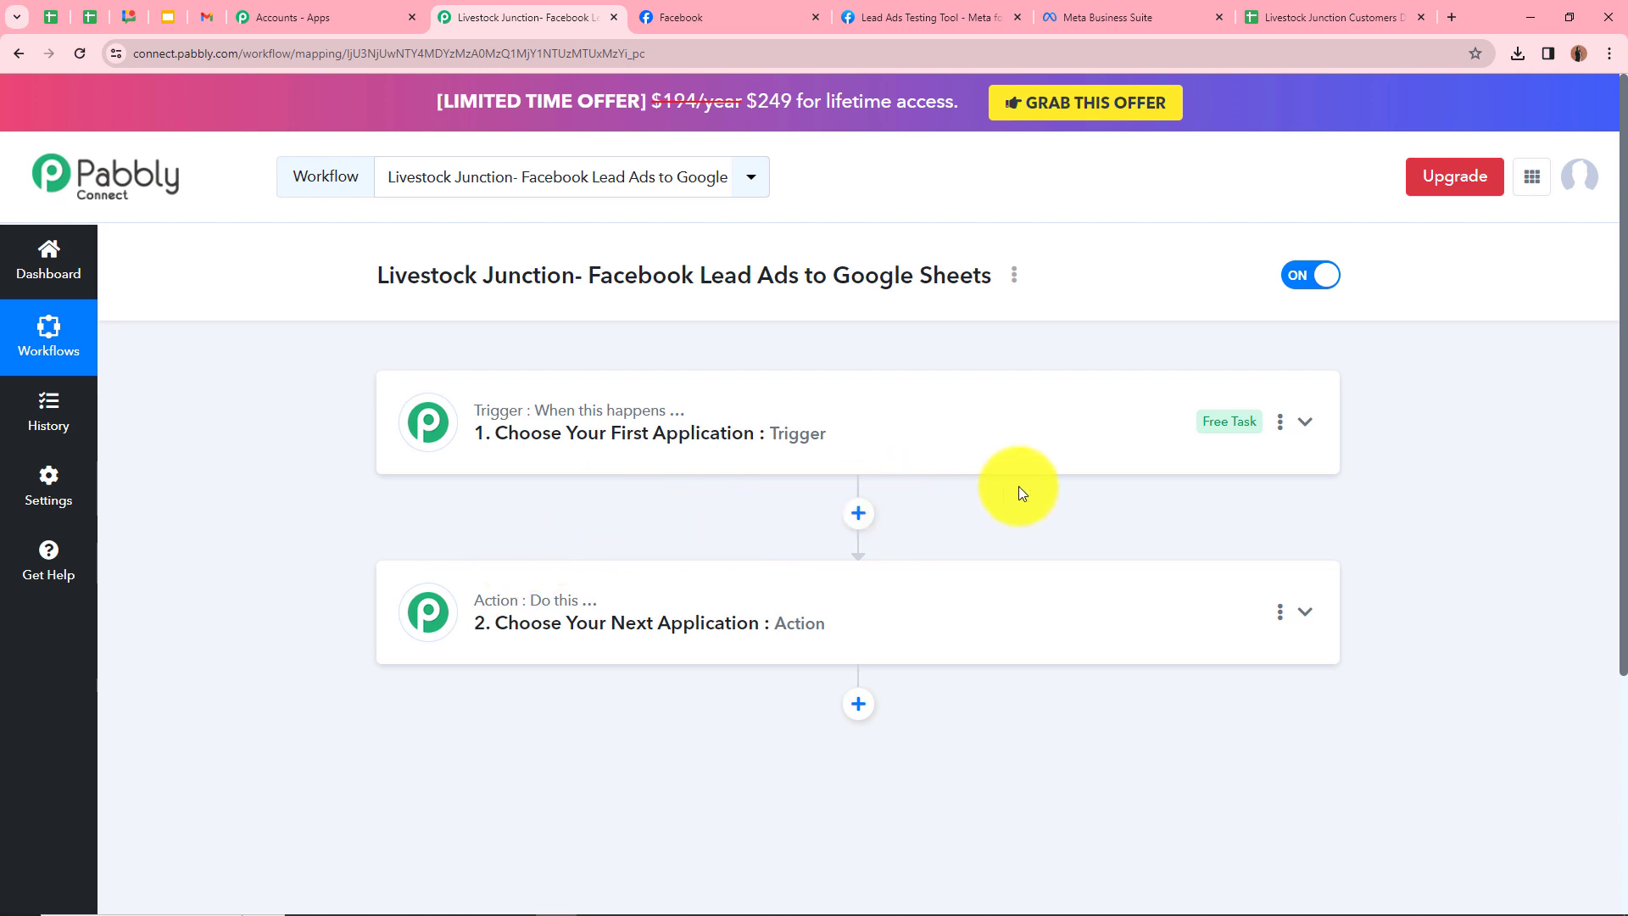
Set the trigger app to Facebook Lead Ads with the New Lead (Instant) event, then begin connecting
click(1306, 425)
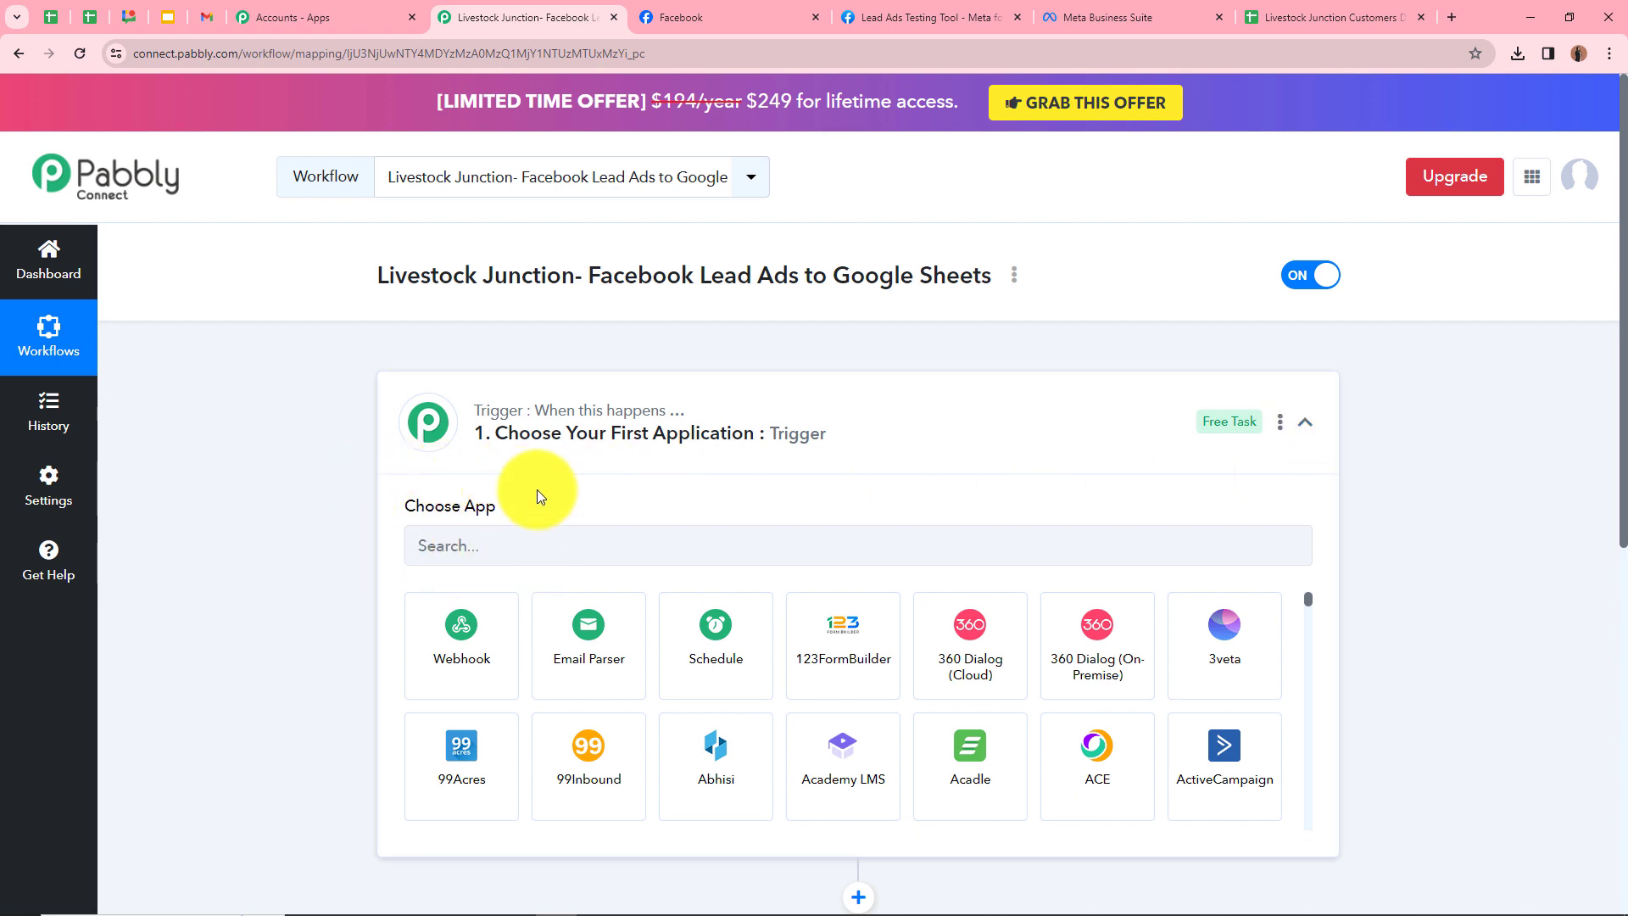
click(547, 552)
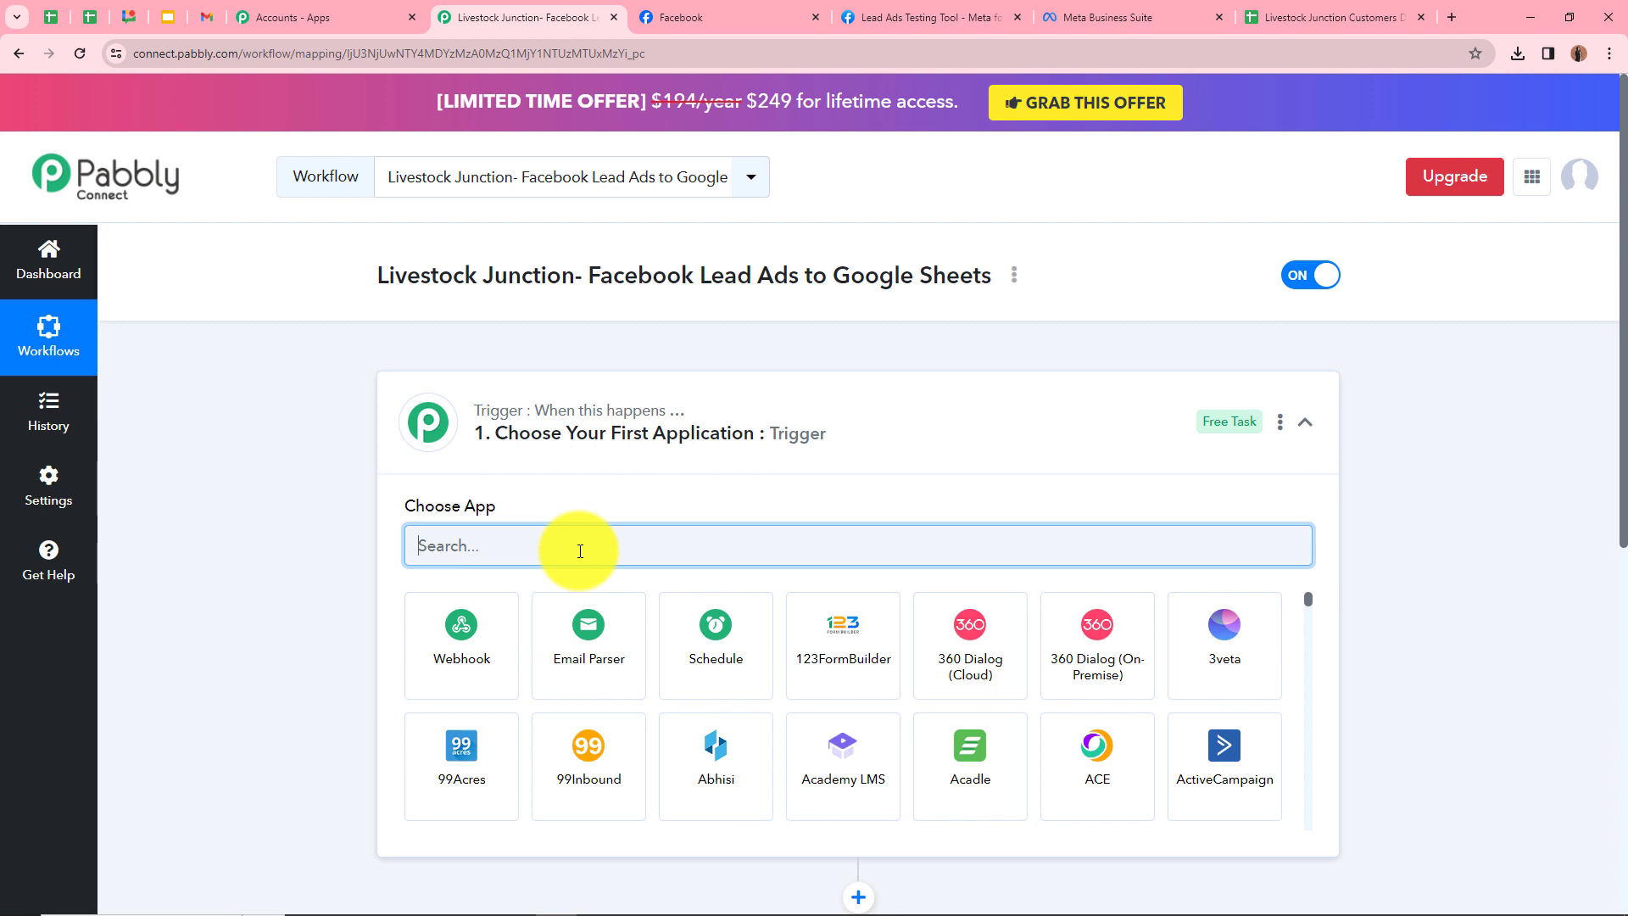
text(Face)
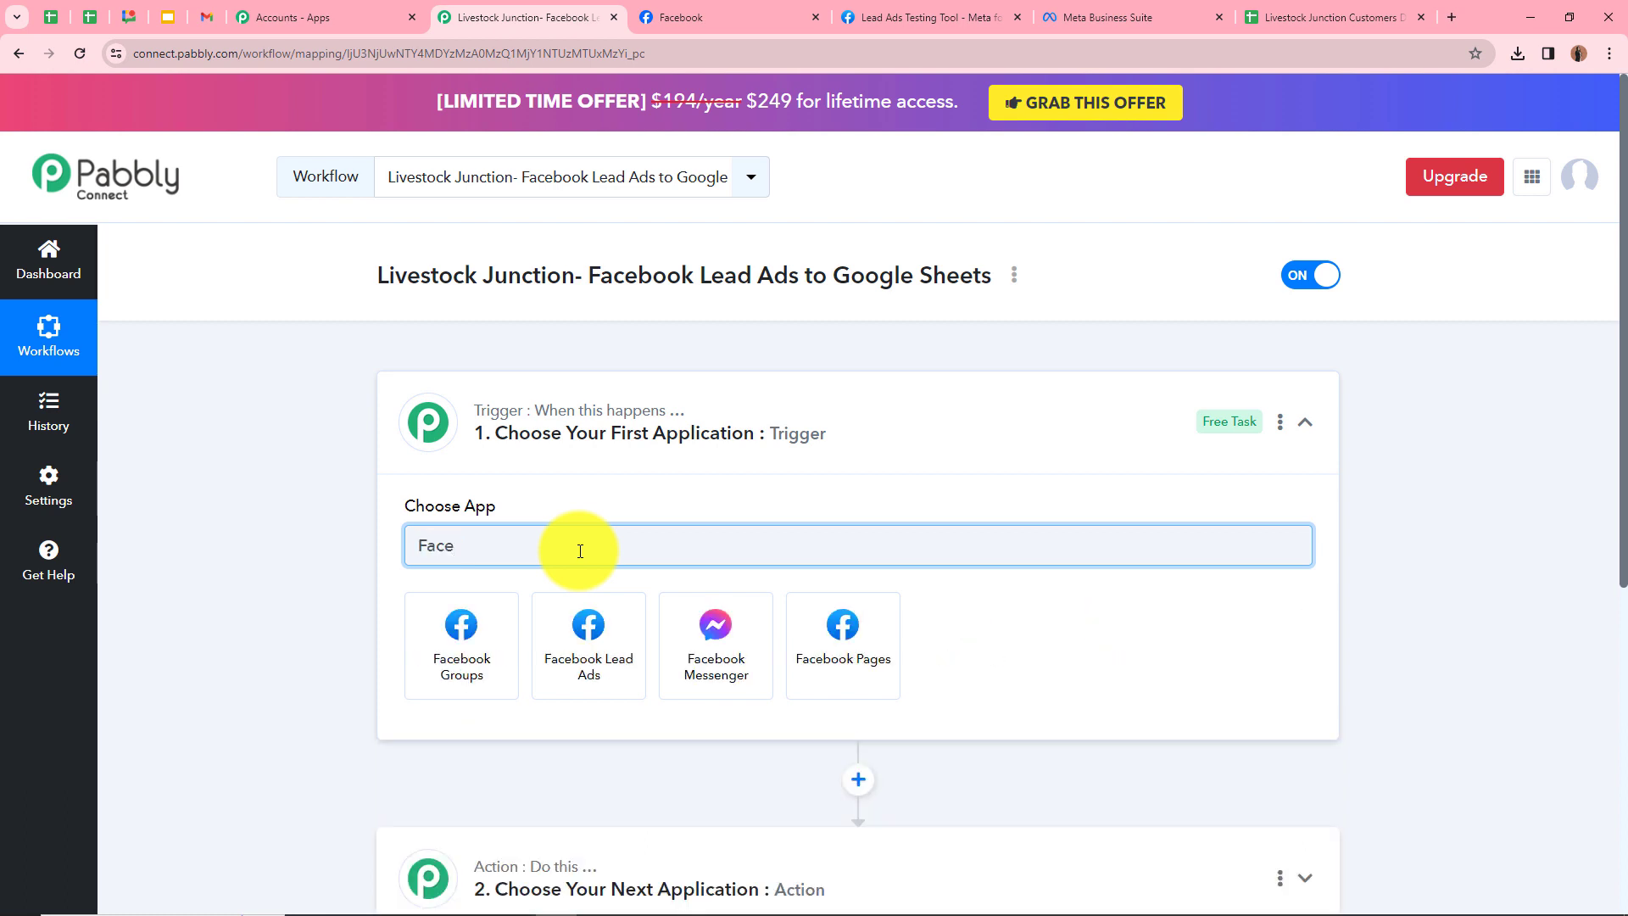
click(590, 646)
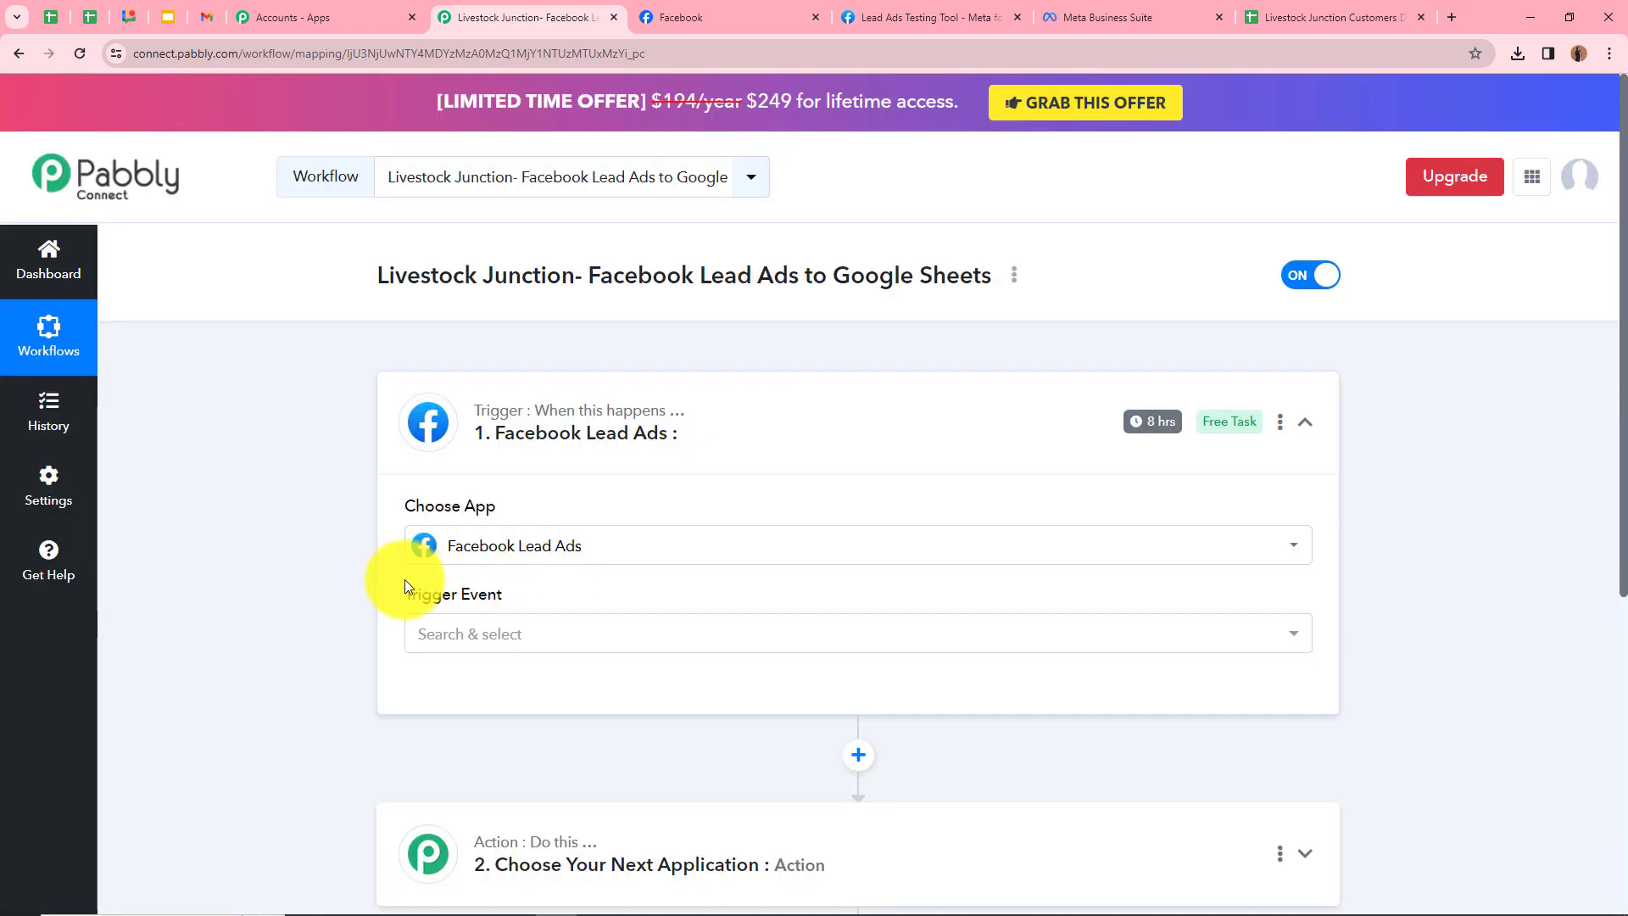
click(487, 643)
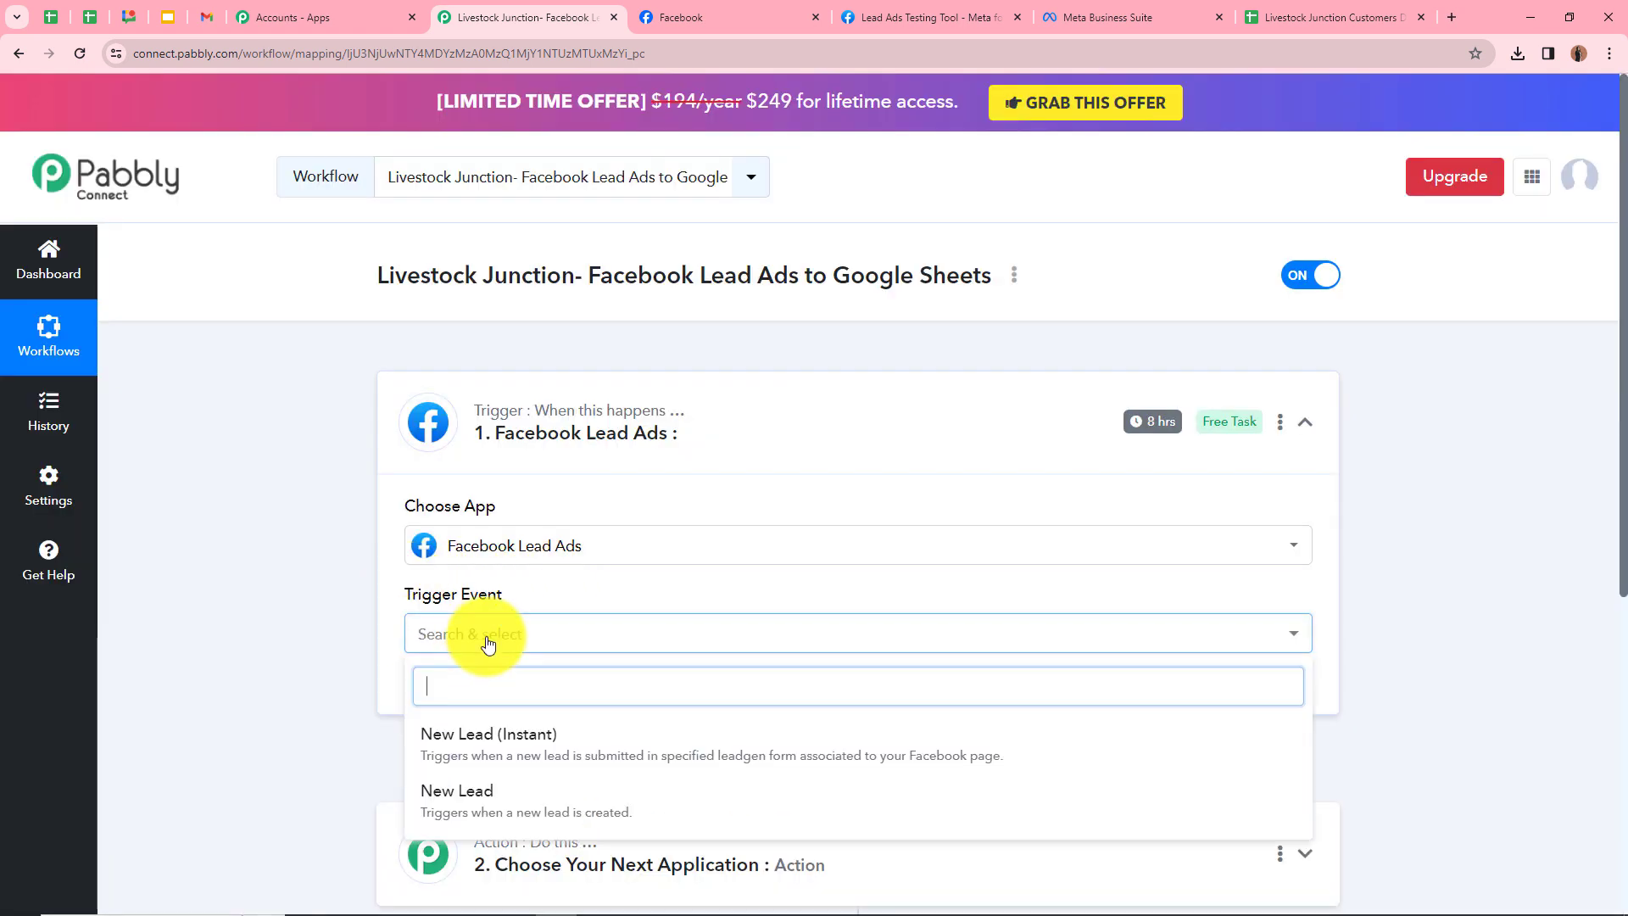
click(517, 741)
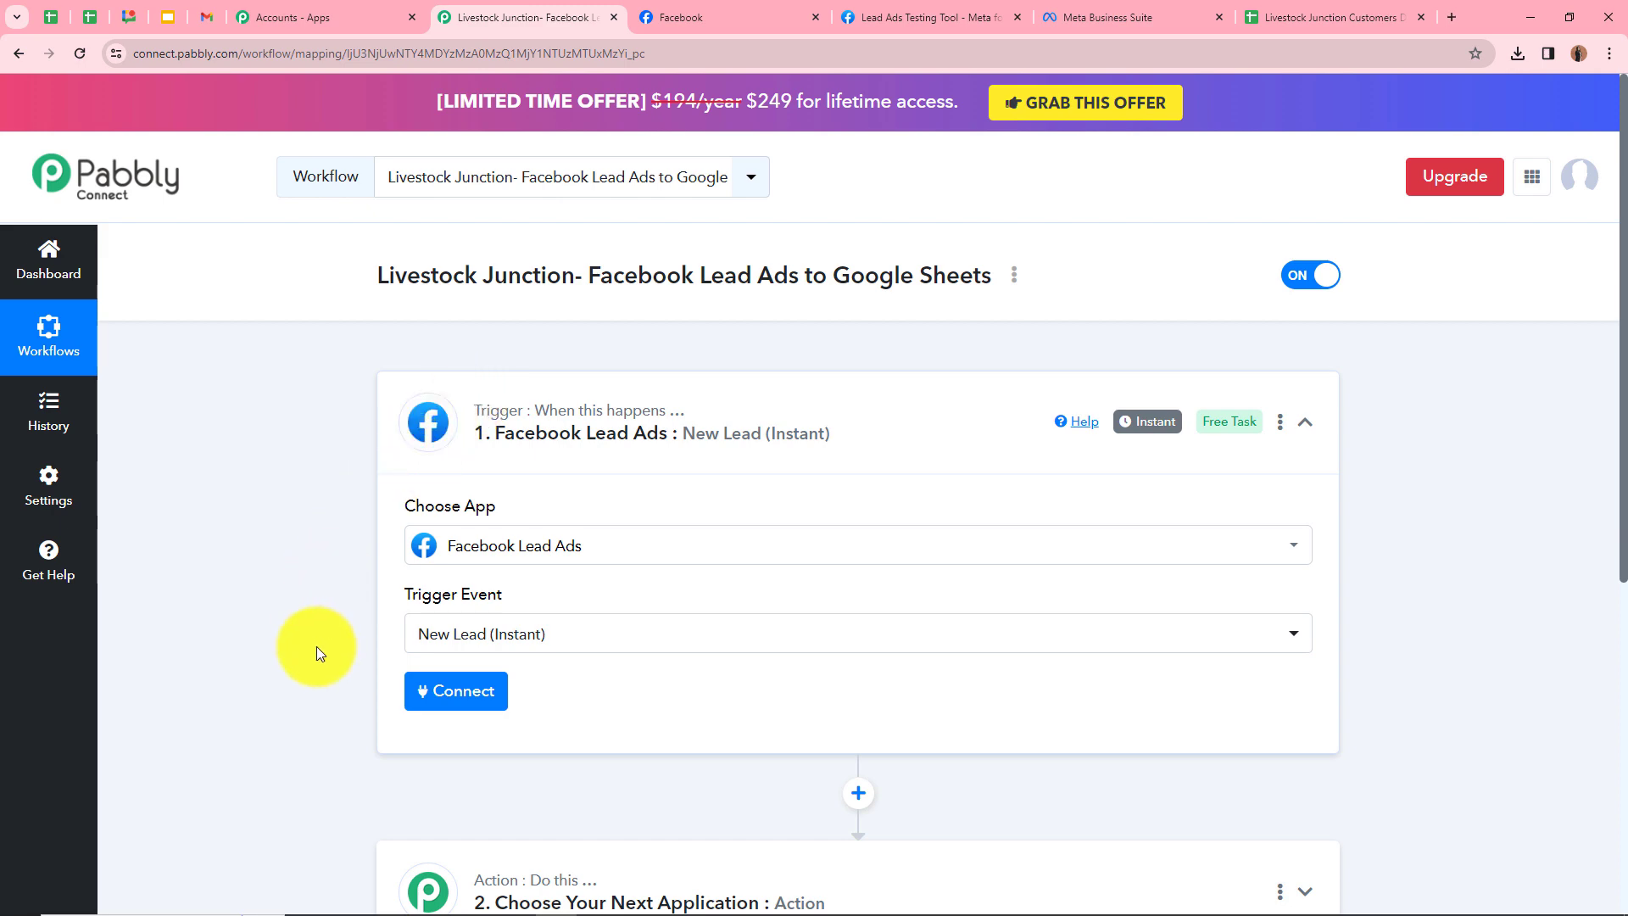
click(487, 691)
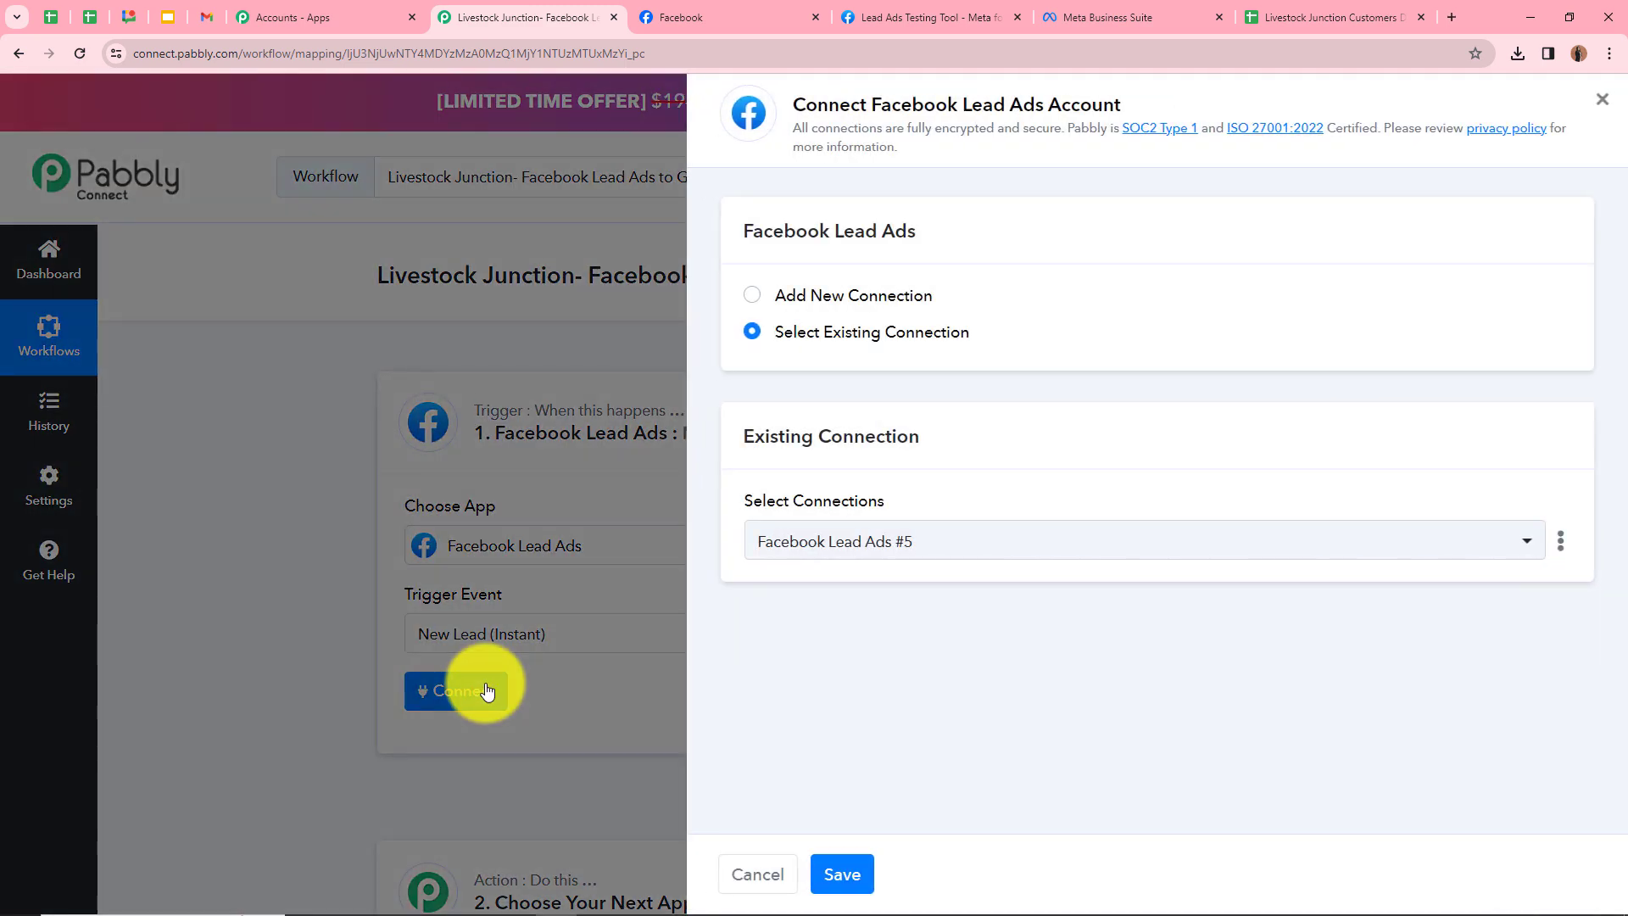
Add a new Facebook Lead Ads connection and authorize it with Facebook
click(752, 299)
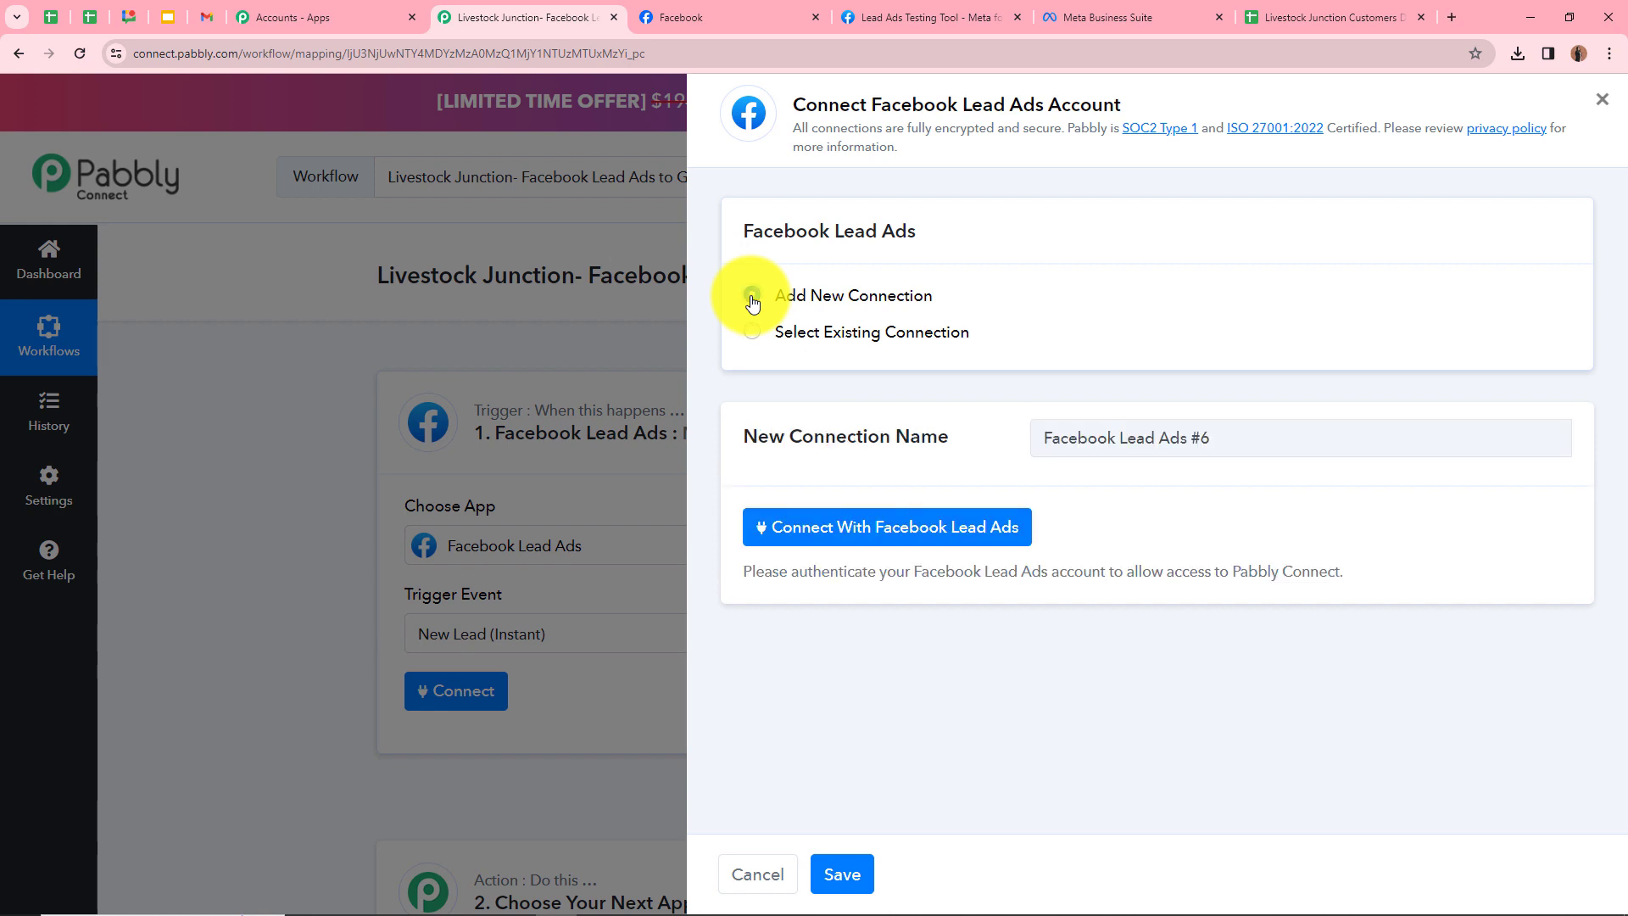
click(888, 534)
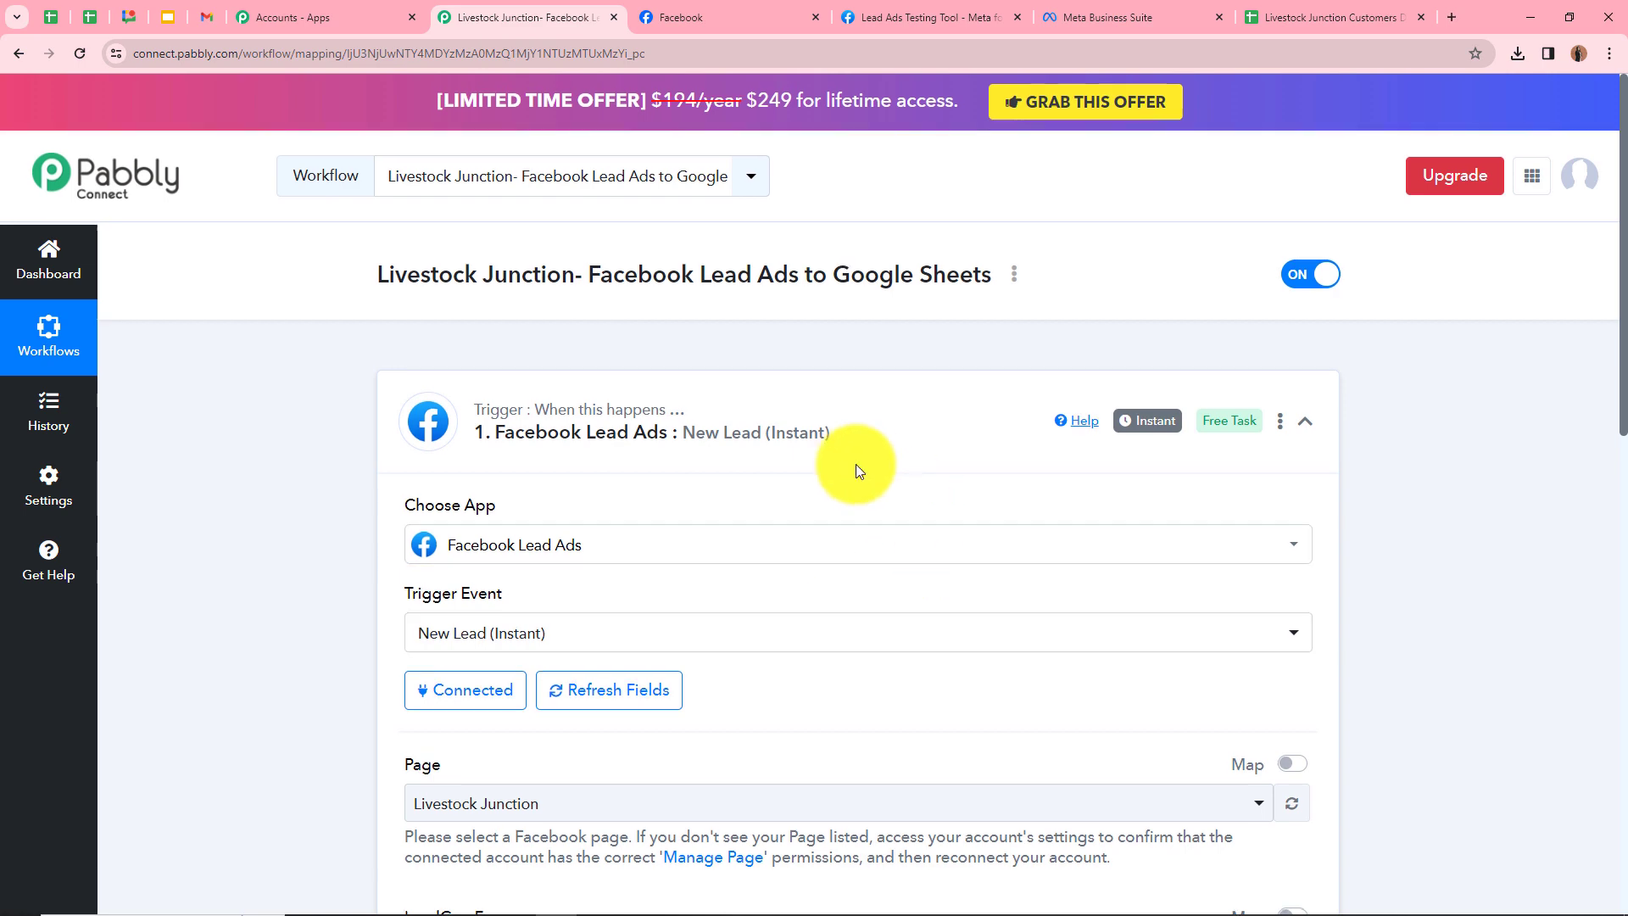
scroll(856, 464, down, 3)
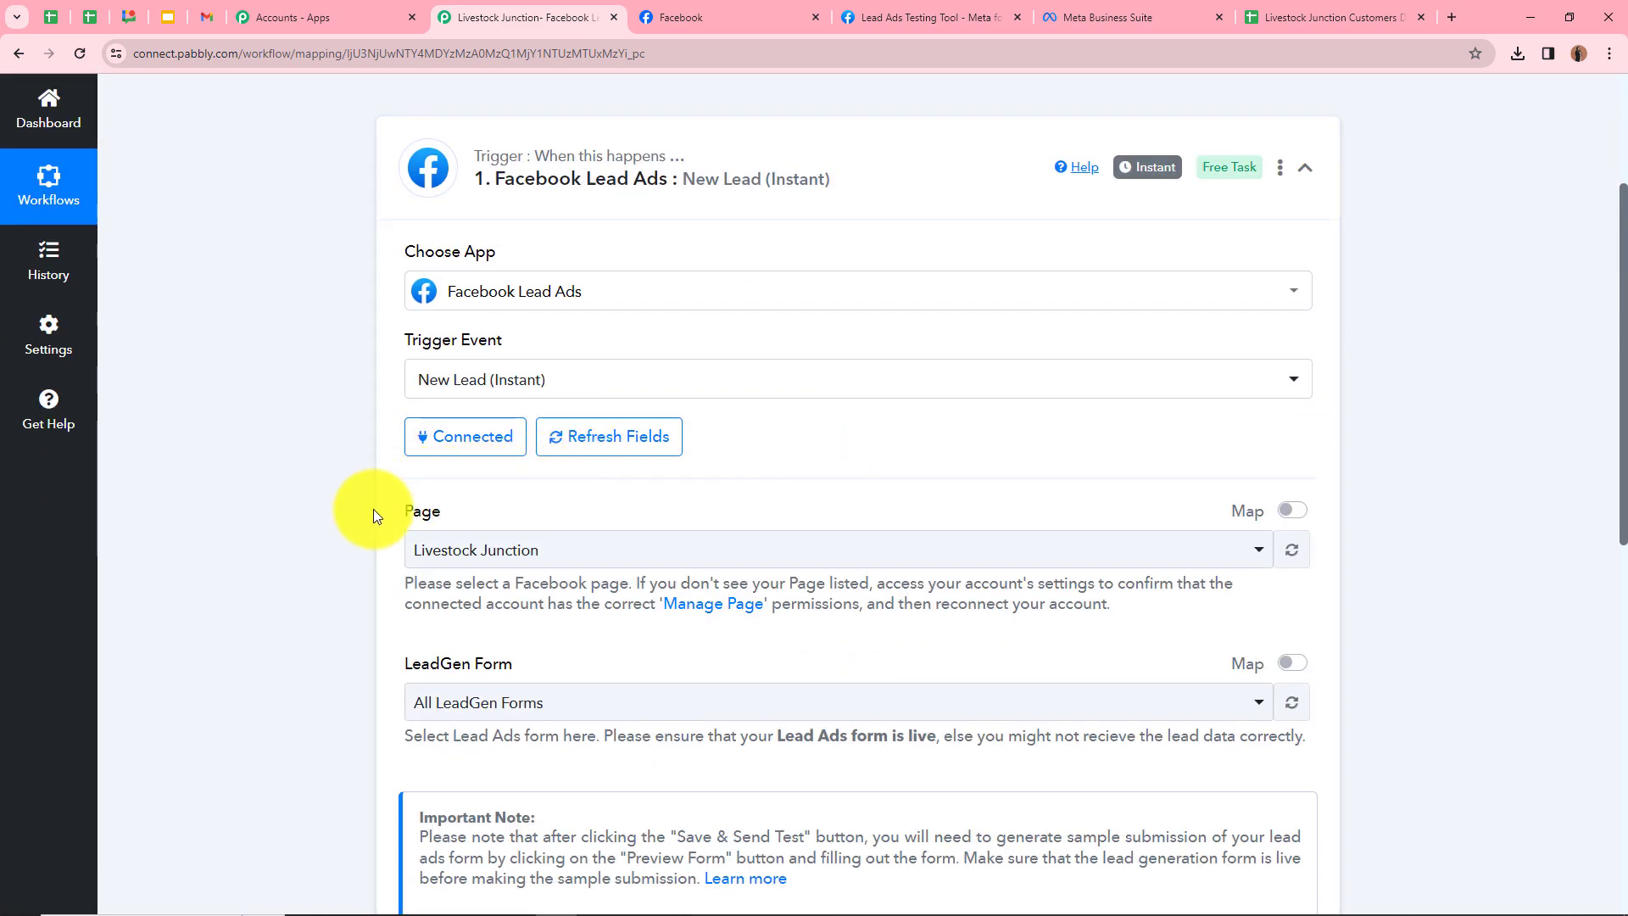
click(710, 24)
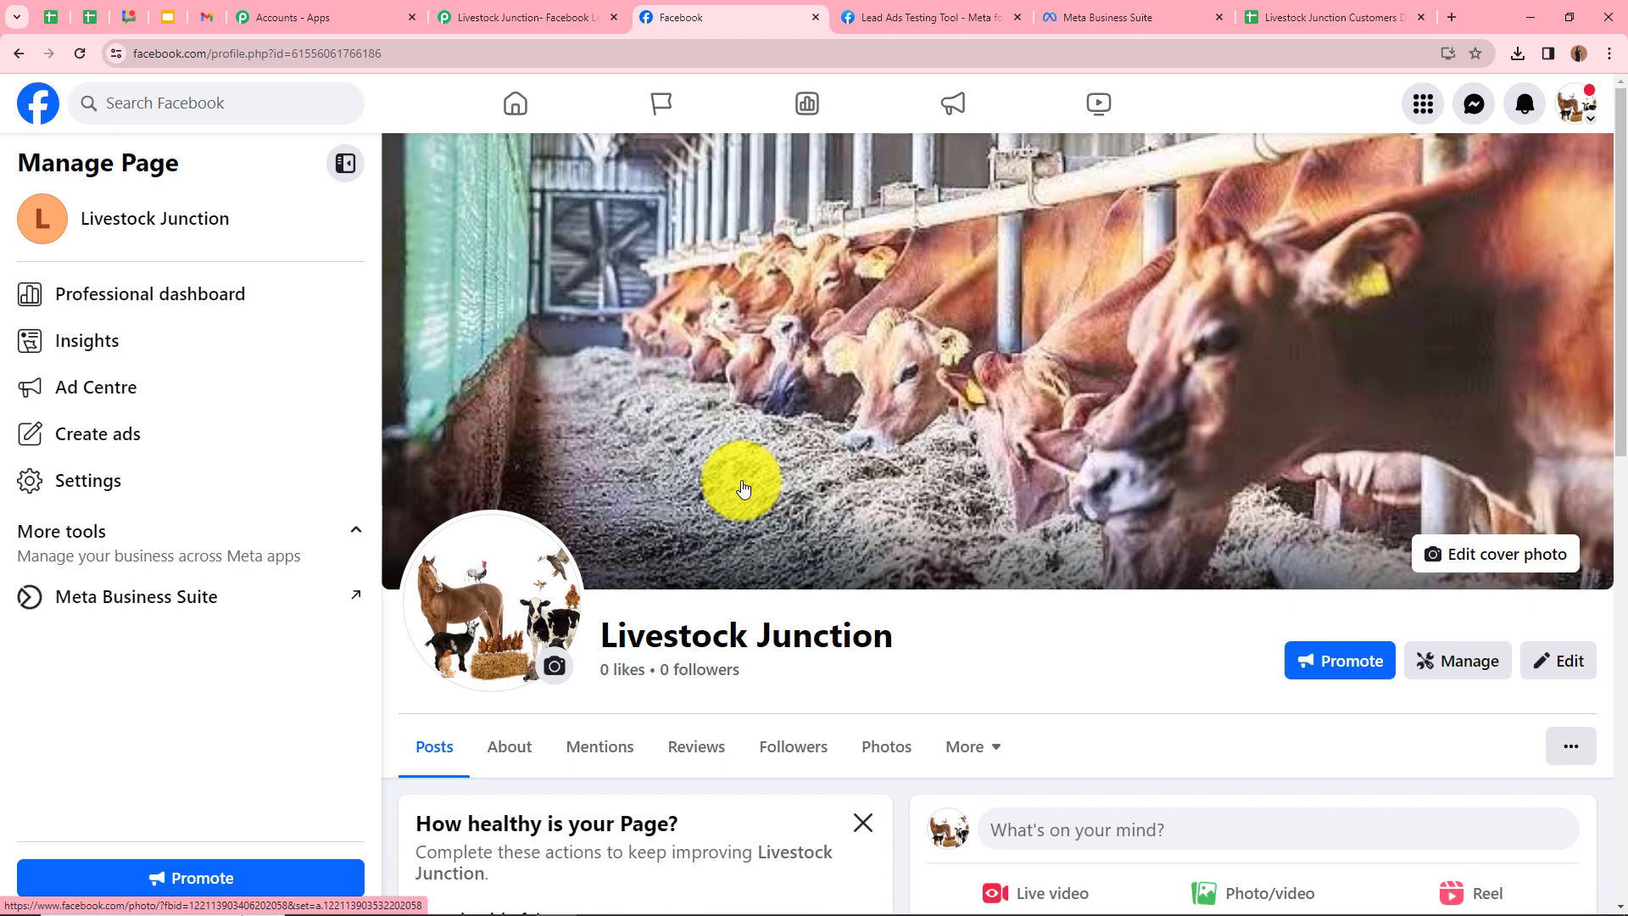
click(531, 21)
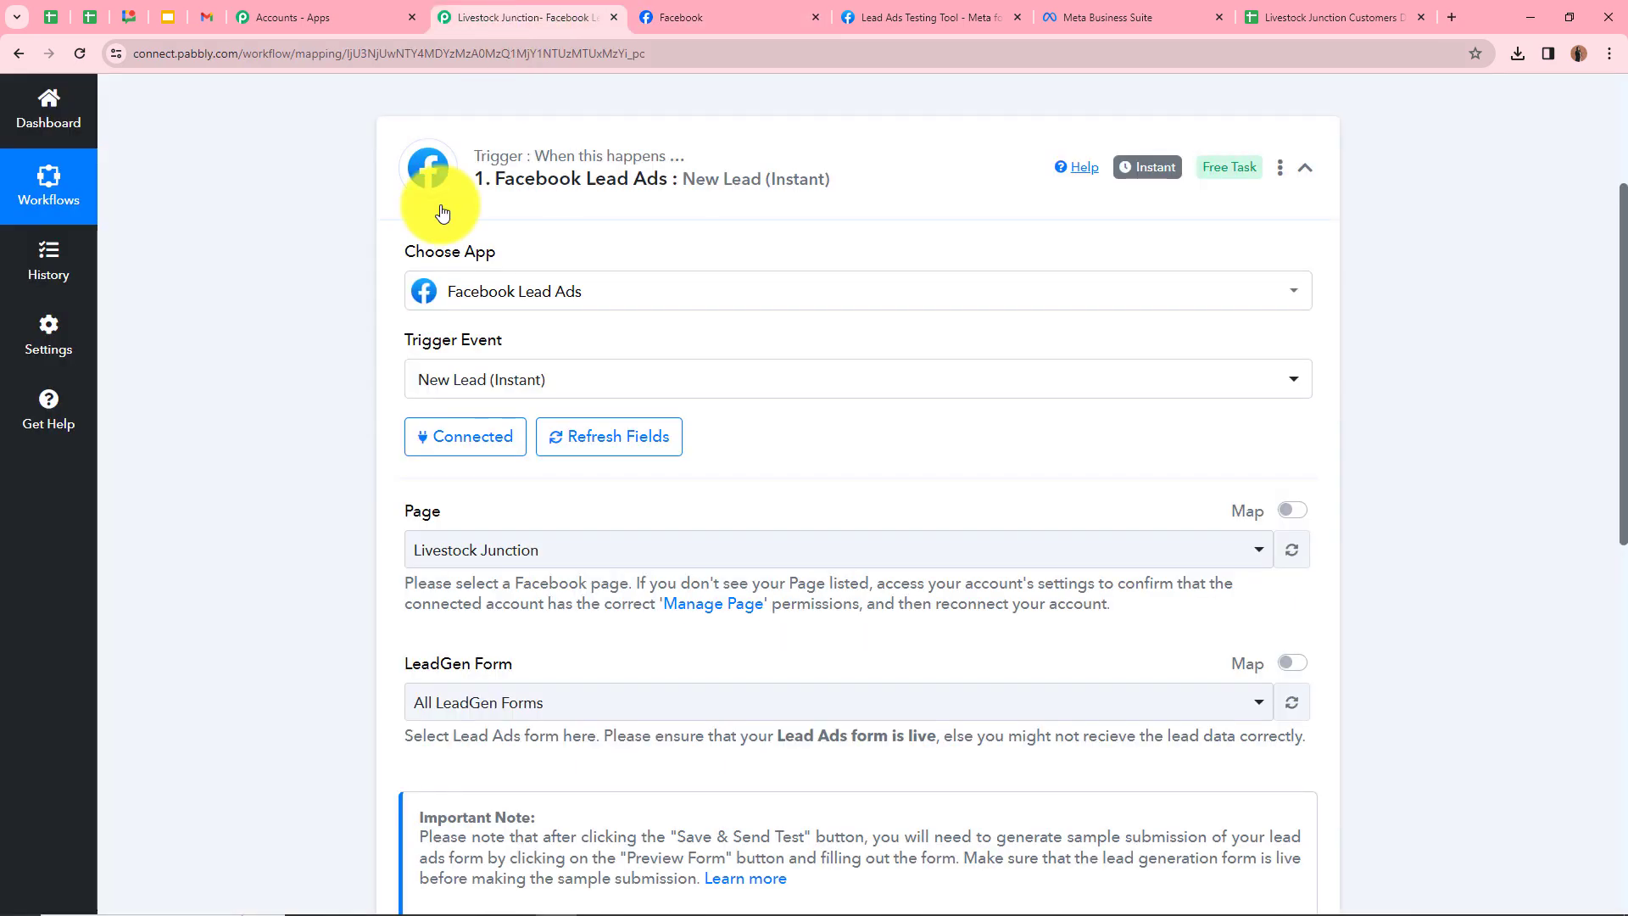
Select Livestock Junction as the trigger's Facebook page
click(591, 570)
click(381, 637)
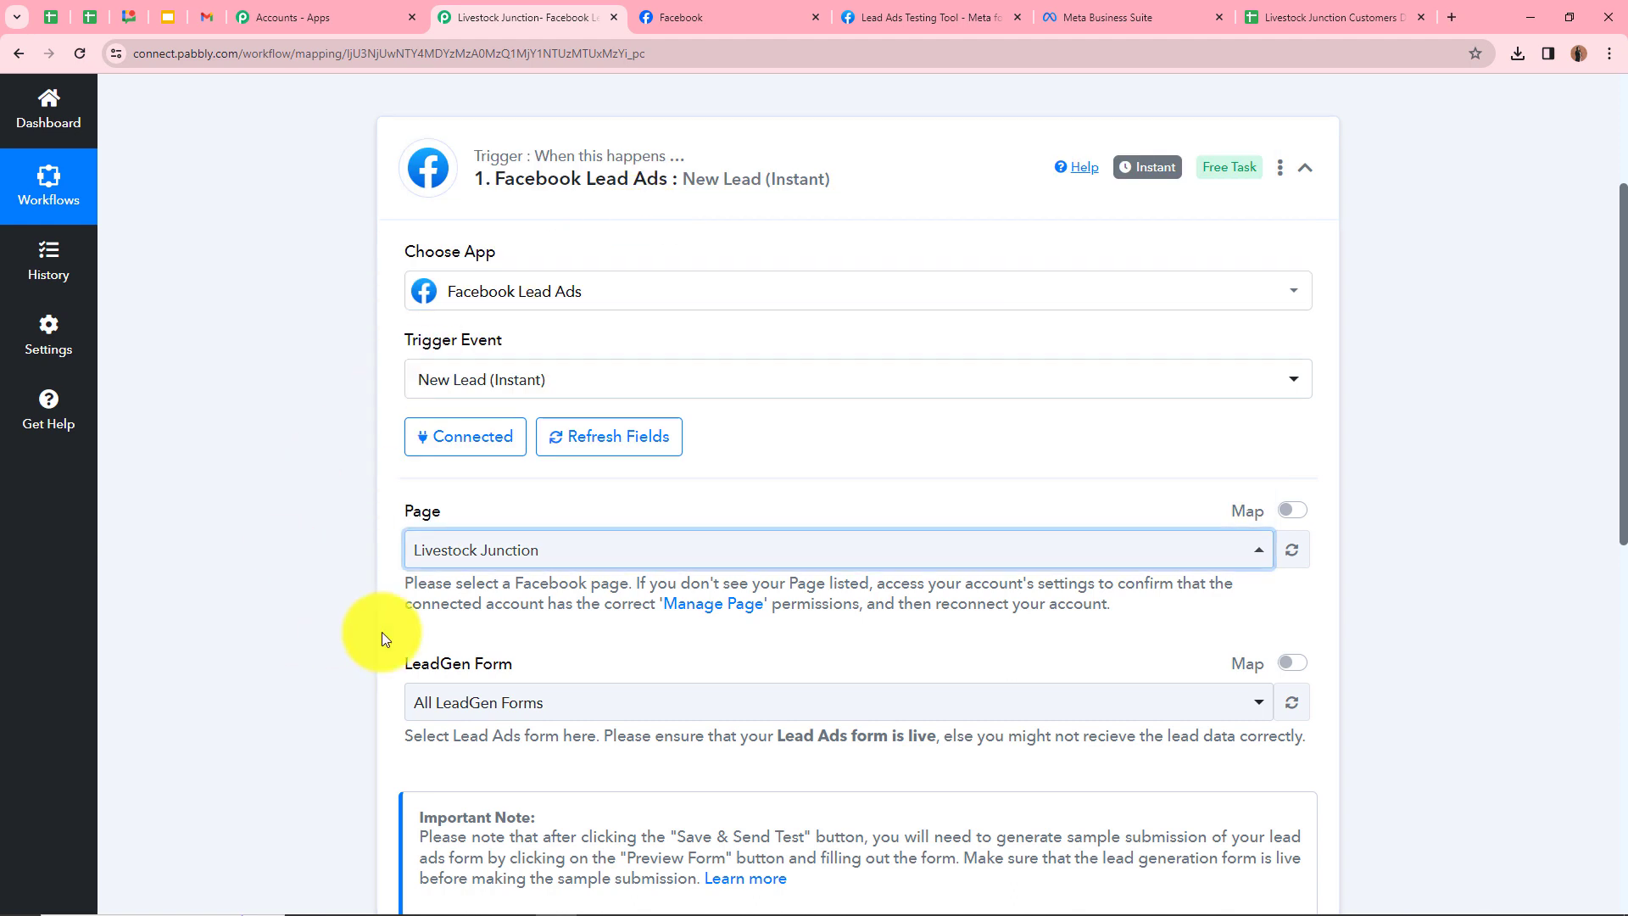
scroll(465, 627, down, 2)
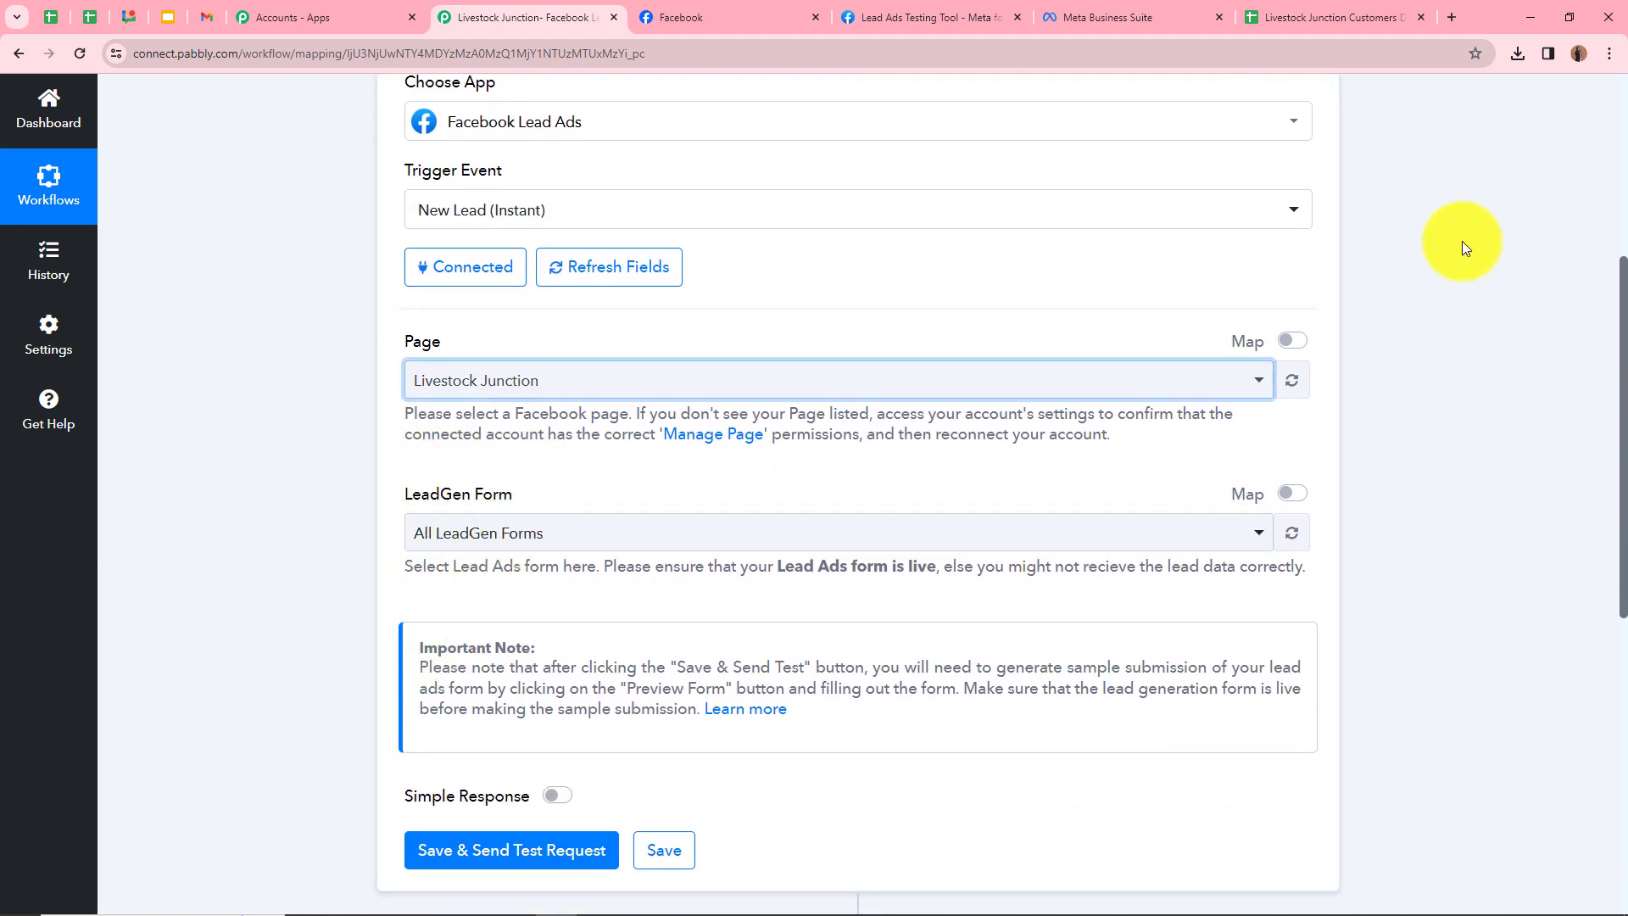
click(1148, 18)
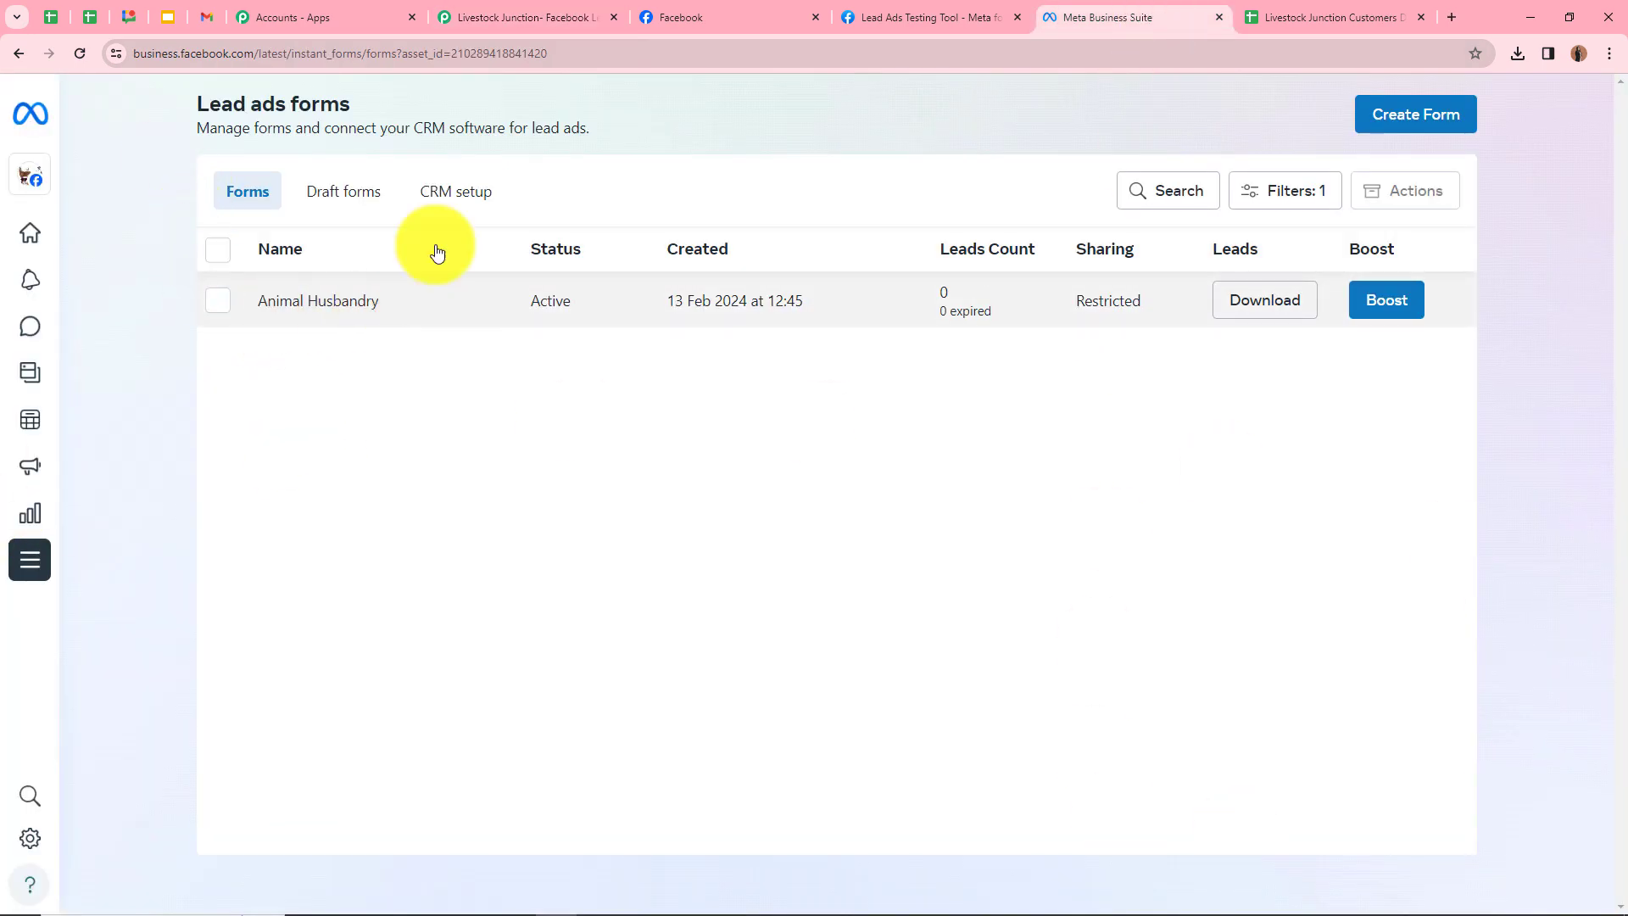
click(450, 18)
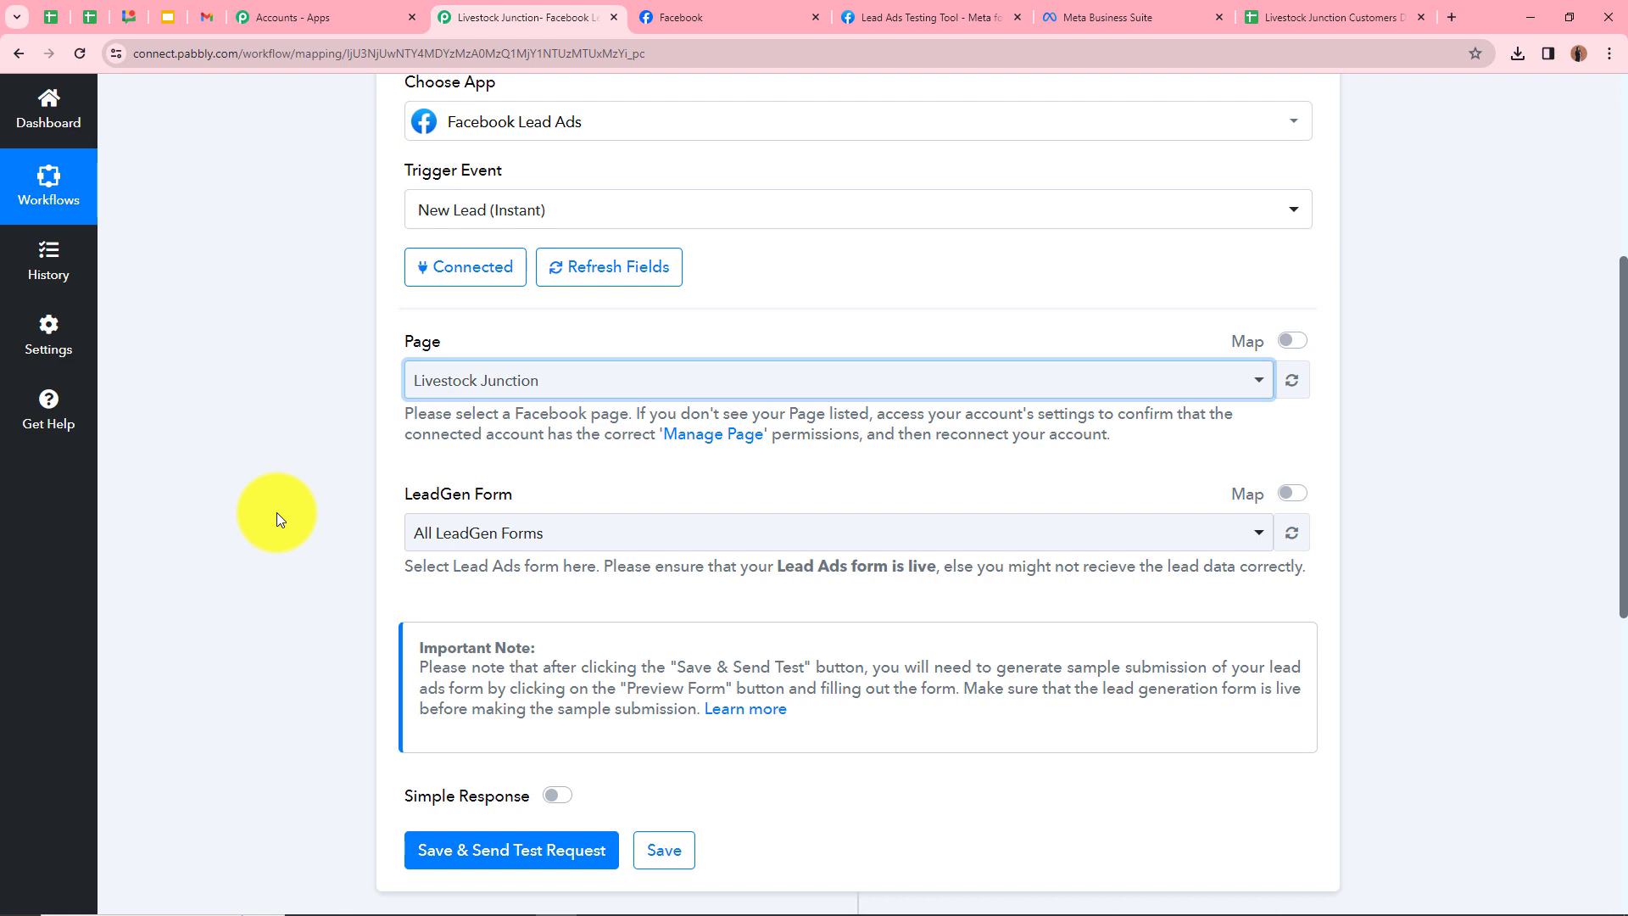
Choose the Animal Husbandry lead form and save the trigger to await a test lead
click(498, 541)
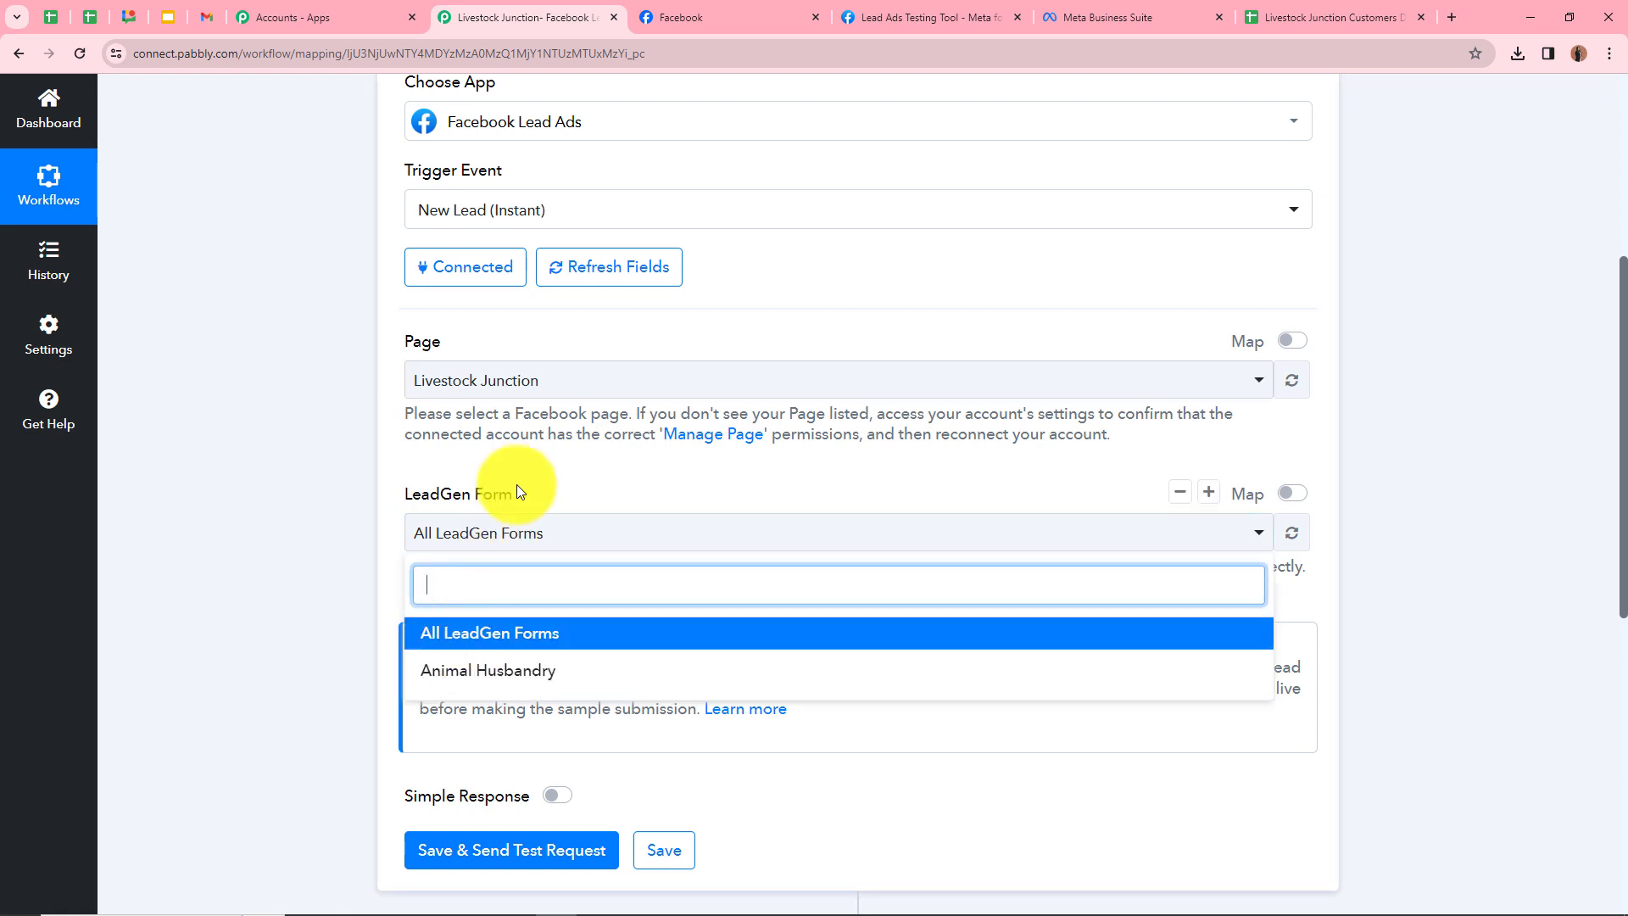
click(499, 669)
scroll(457, 542, down, 1)
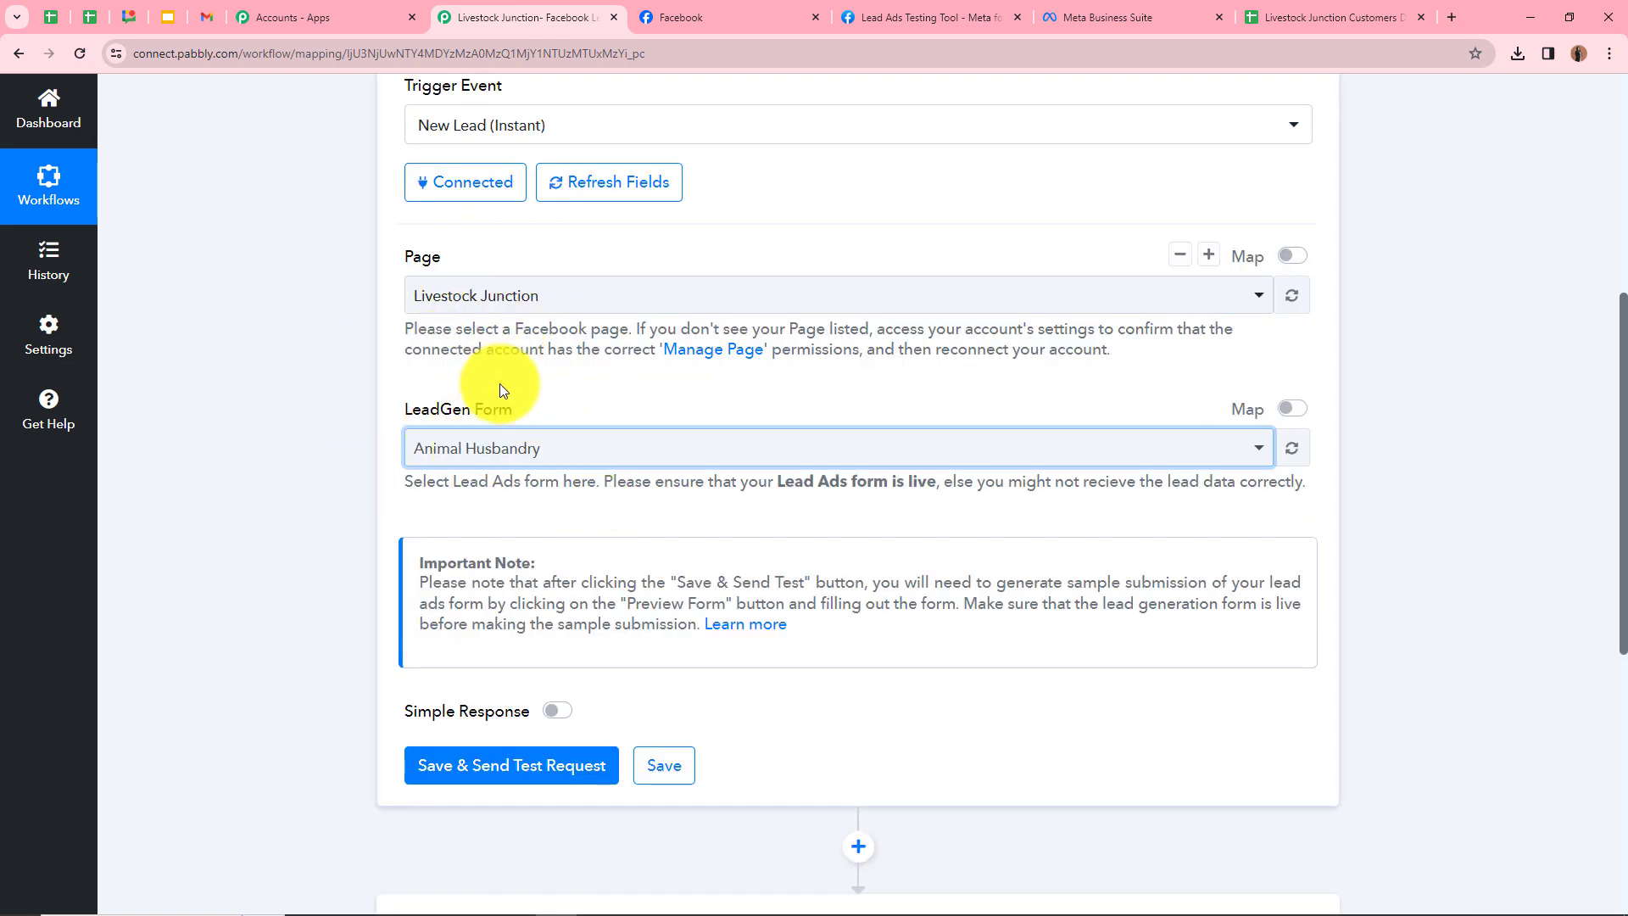
click(484, 780)
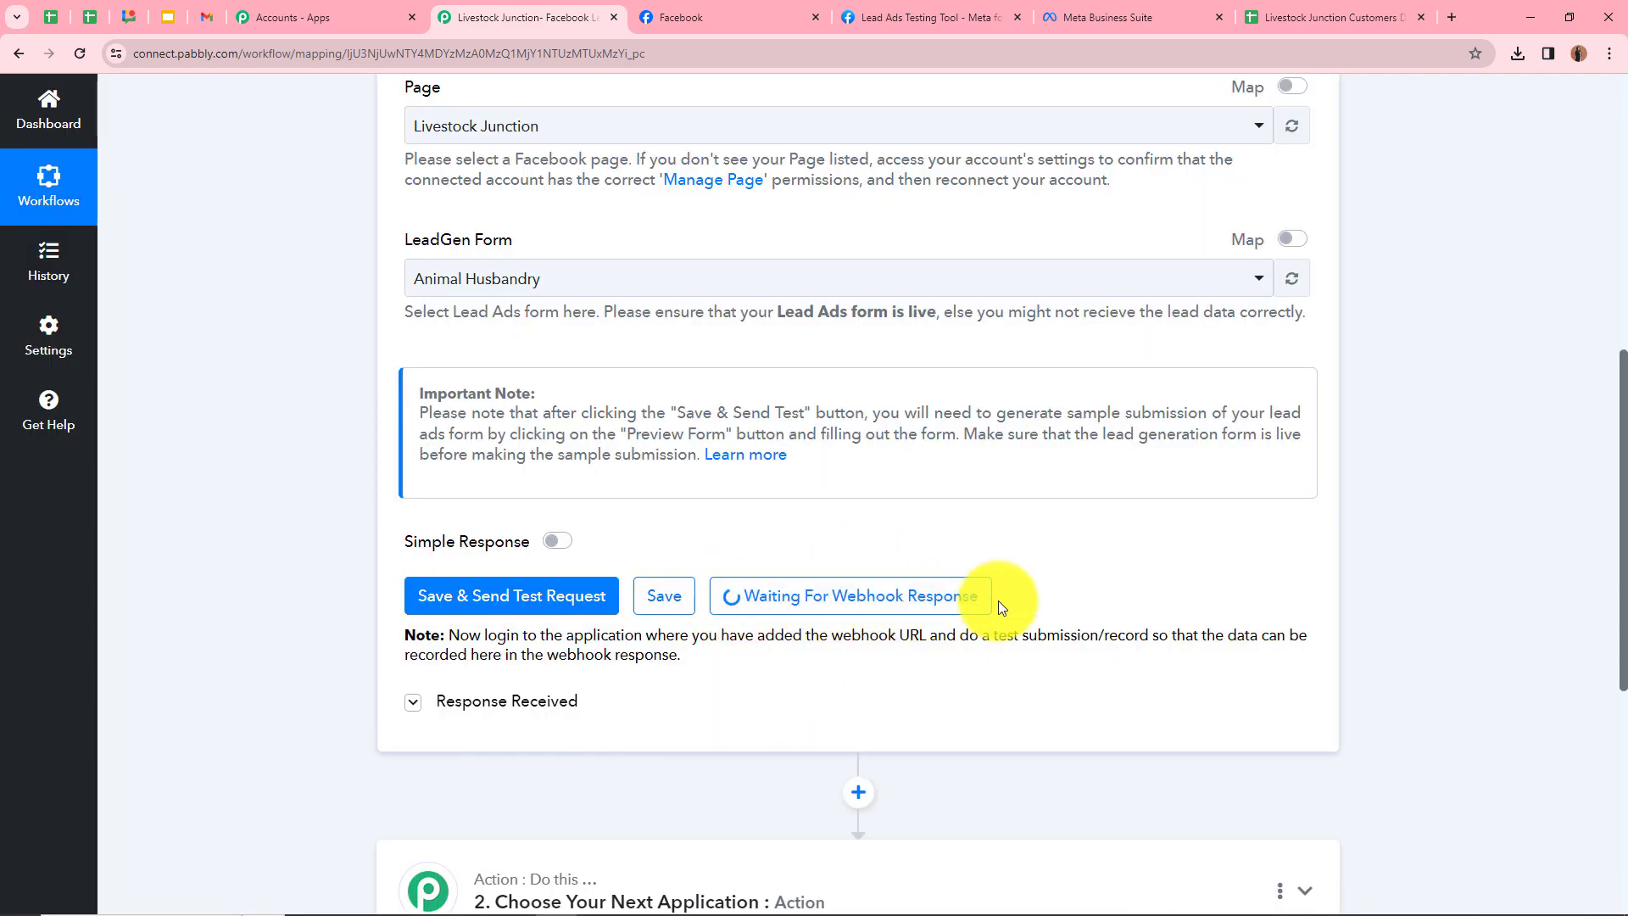
scroll(994, 566, up, 2)
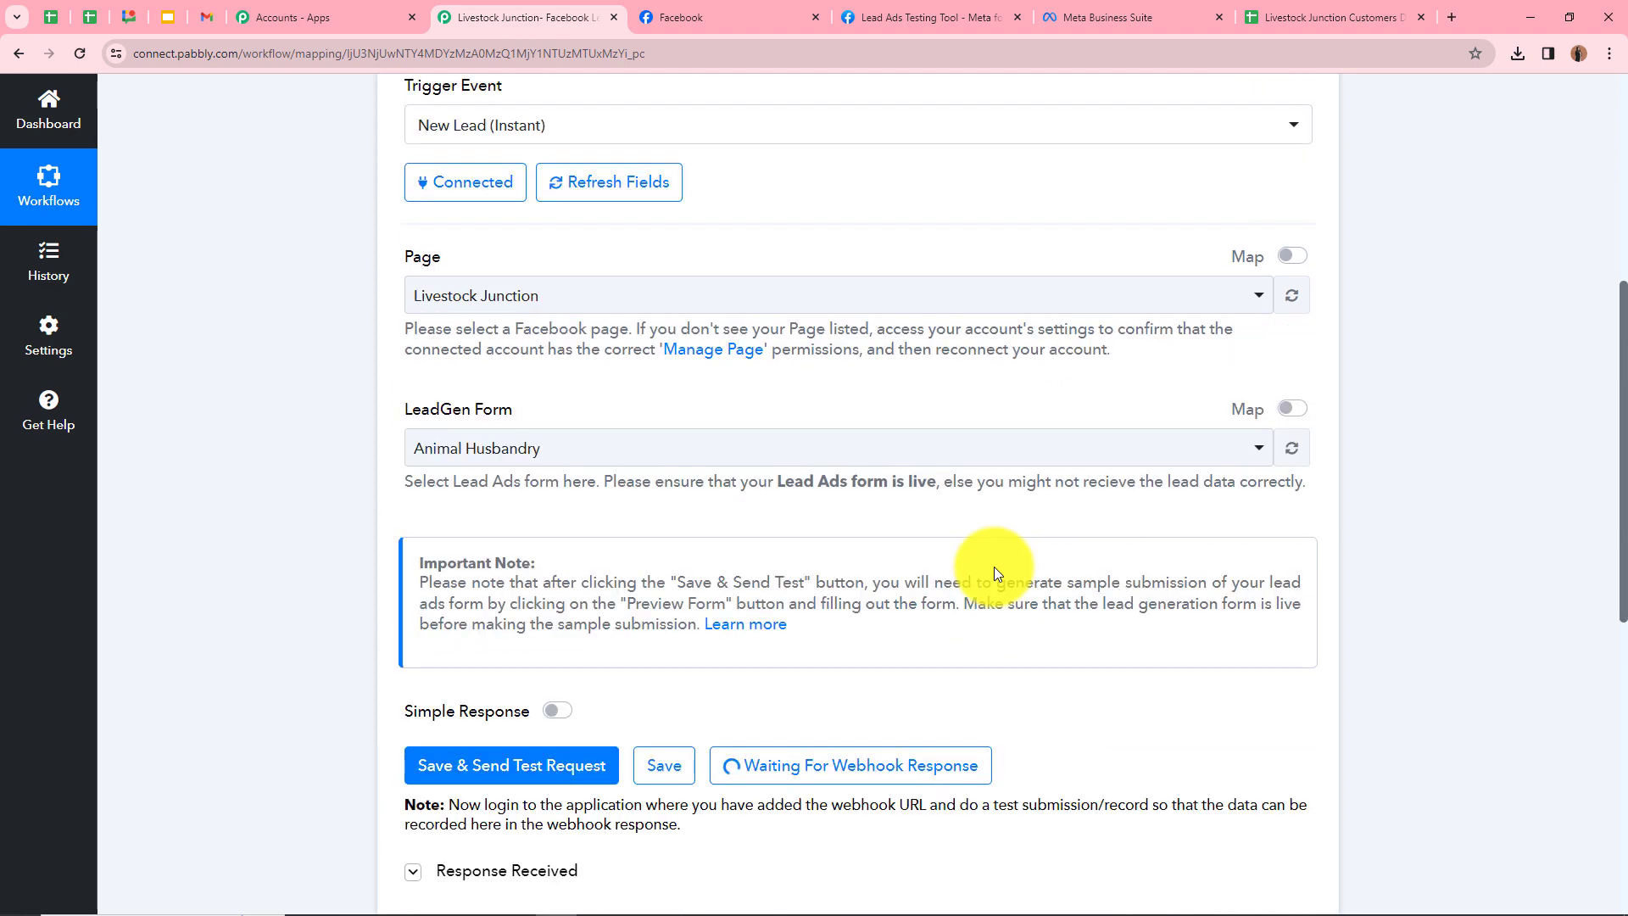
scroll(723, 409, up, 3)
scroll(440, 647, down, 3)
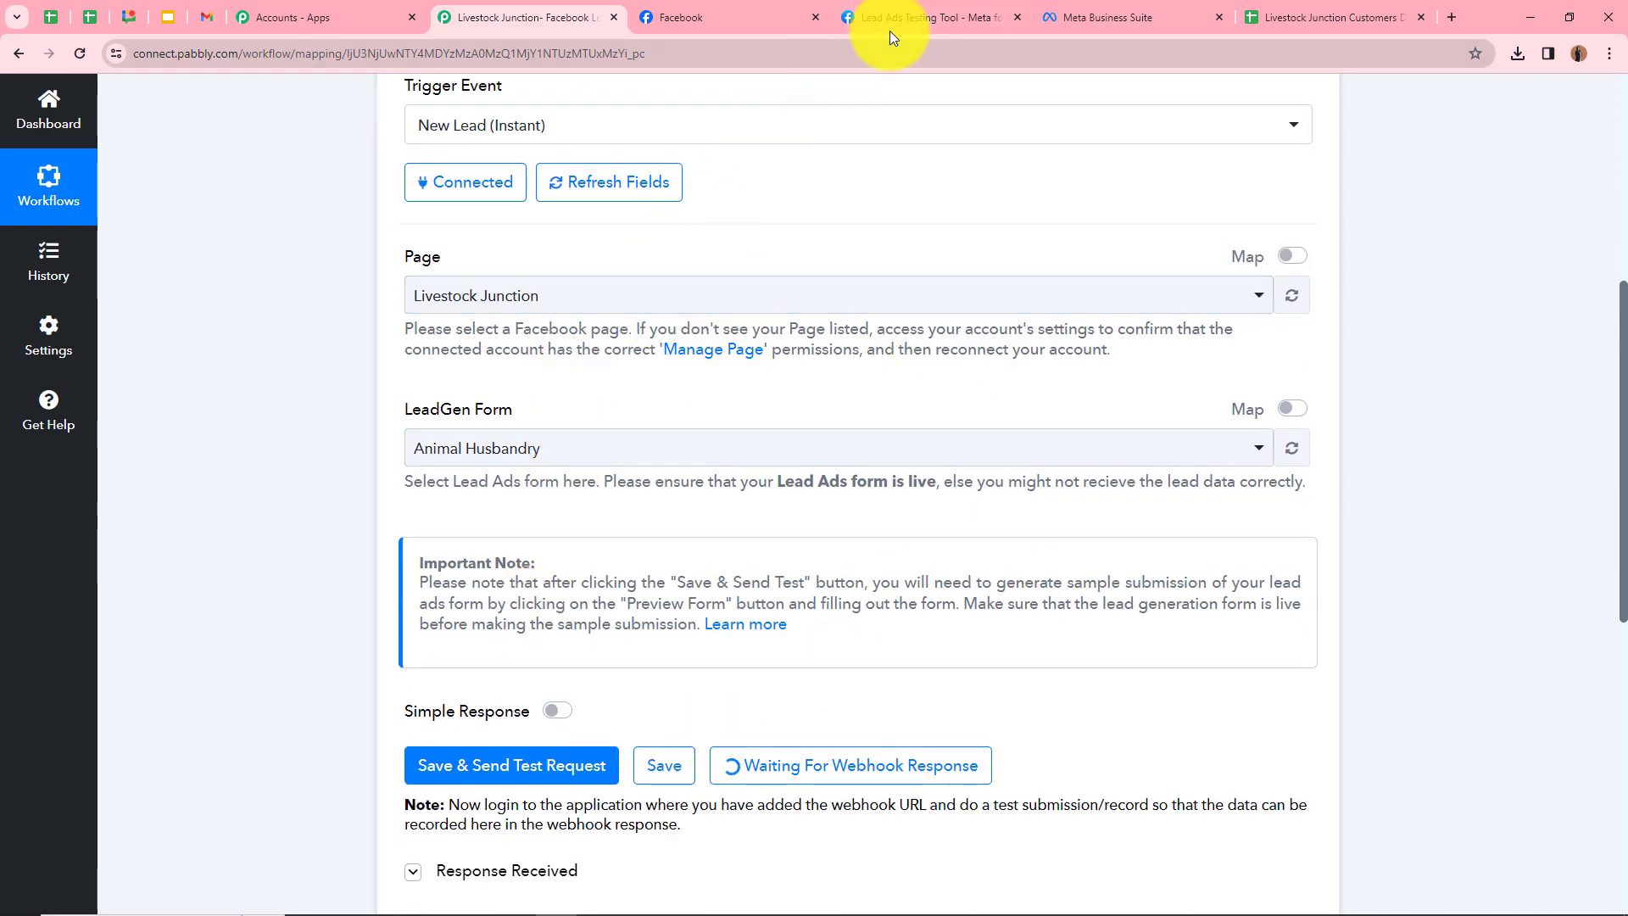
In the Lead Ads Testing Tool, preview the Livestock Junction page's Animal Husbandry form
click(909, 12)
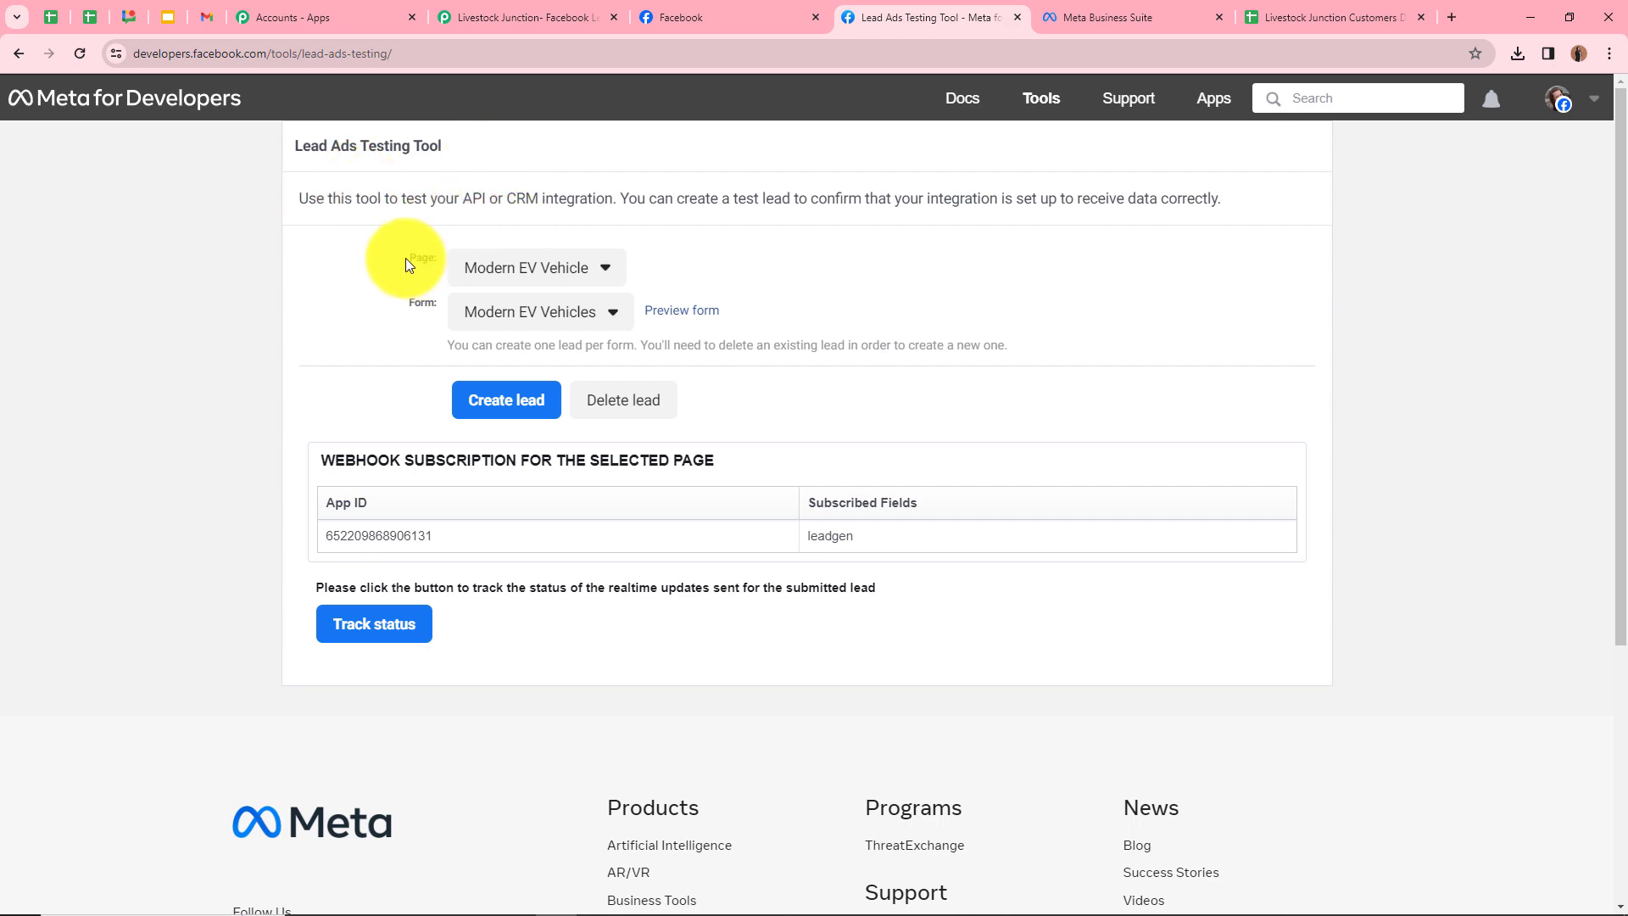
click(728, 24)
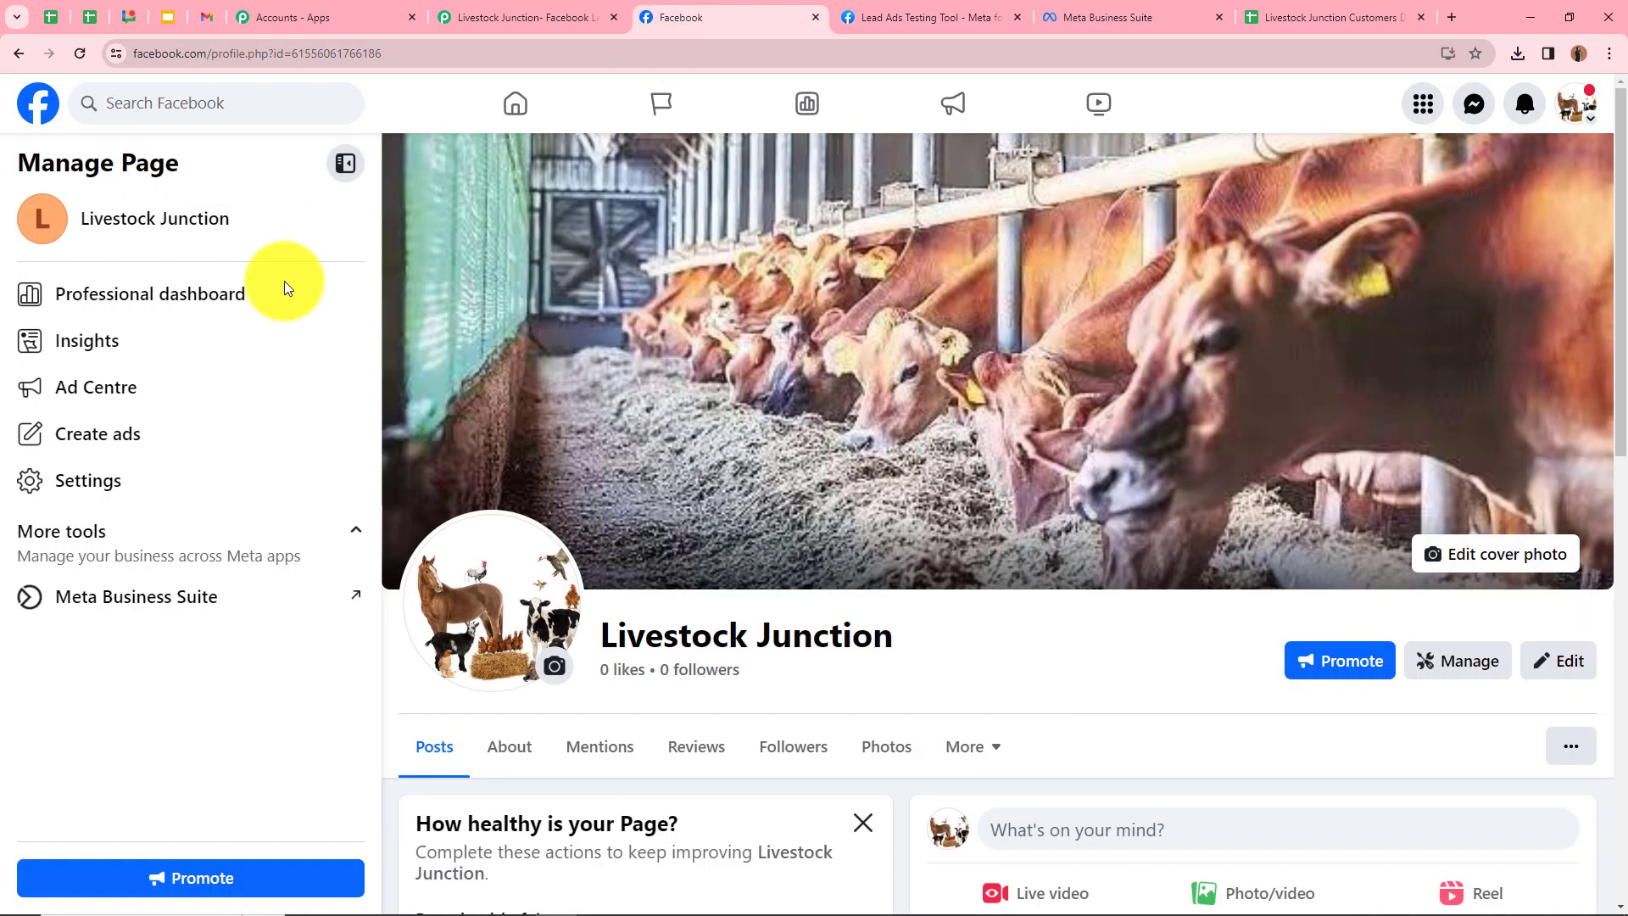
click(926, 17)
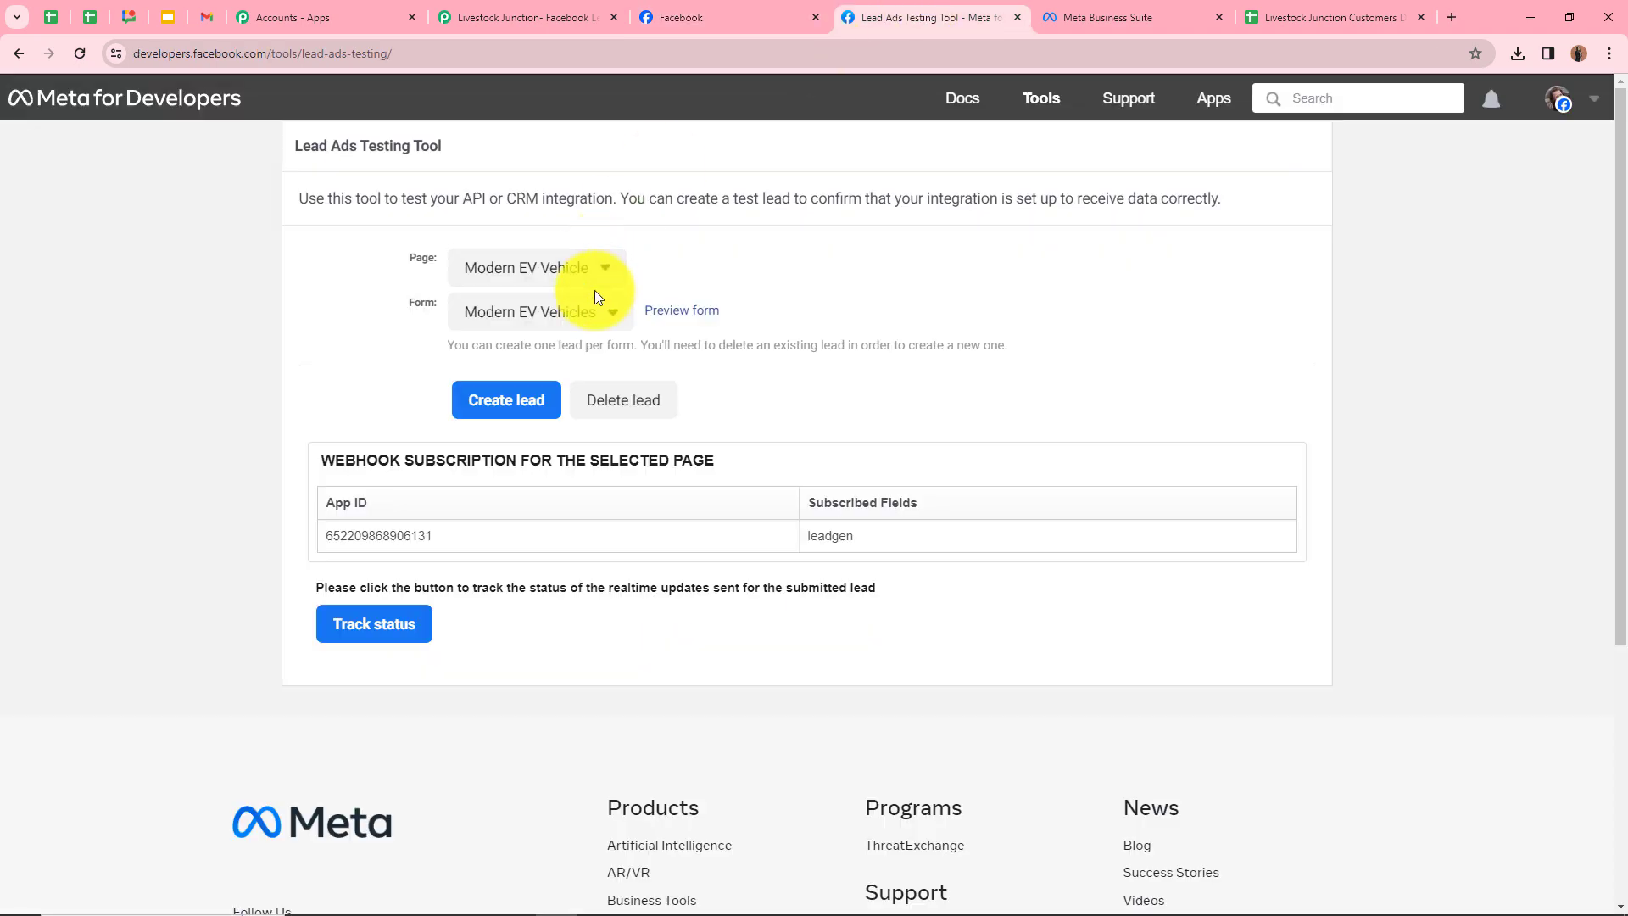
click(579, 277)
click(559, 322)
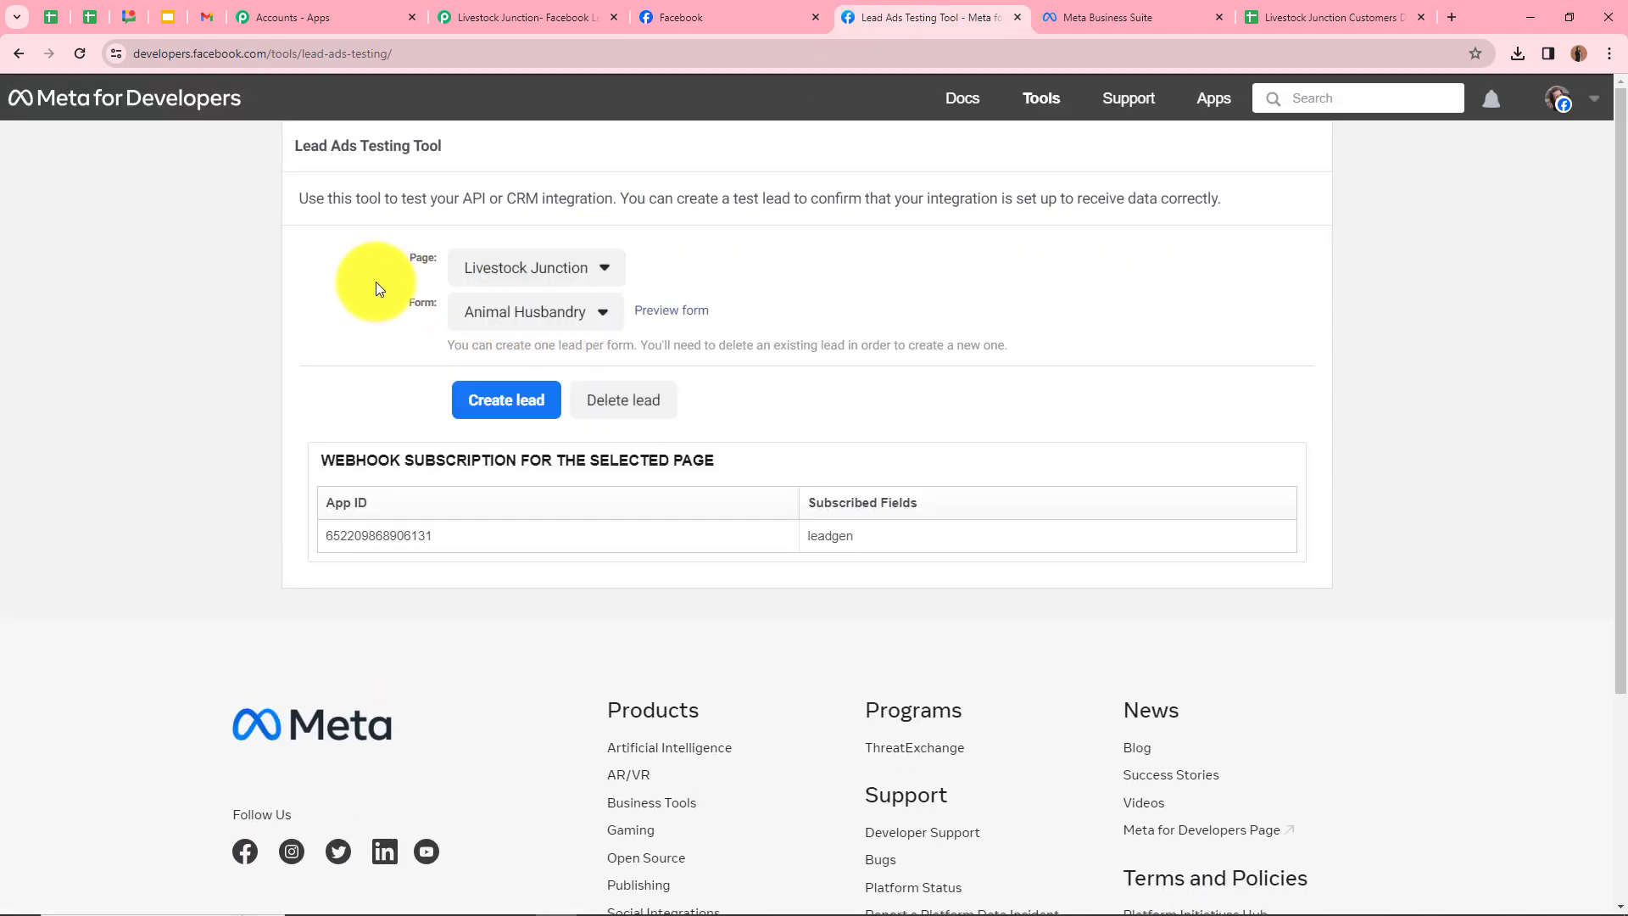
click(1102, 18)
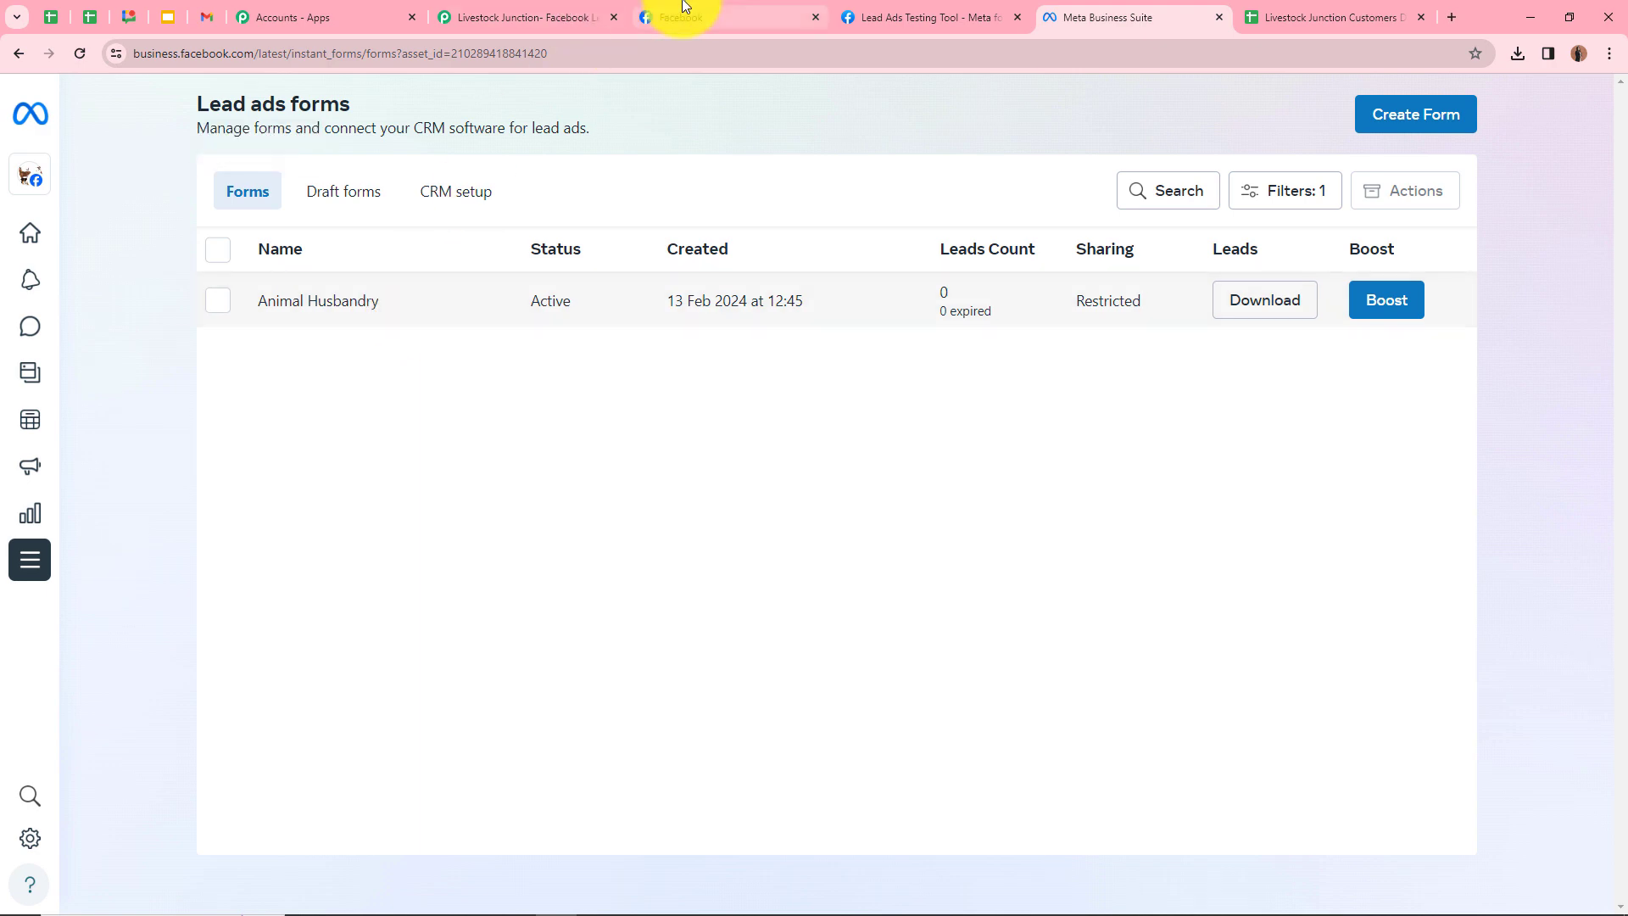
click(927, 18)
click(582, 316)
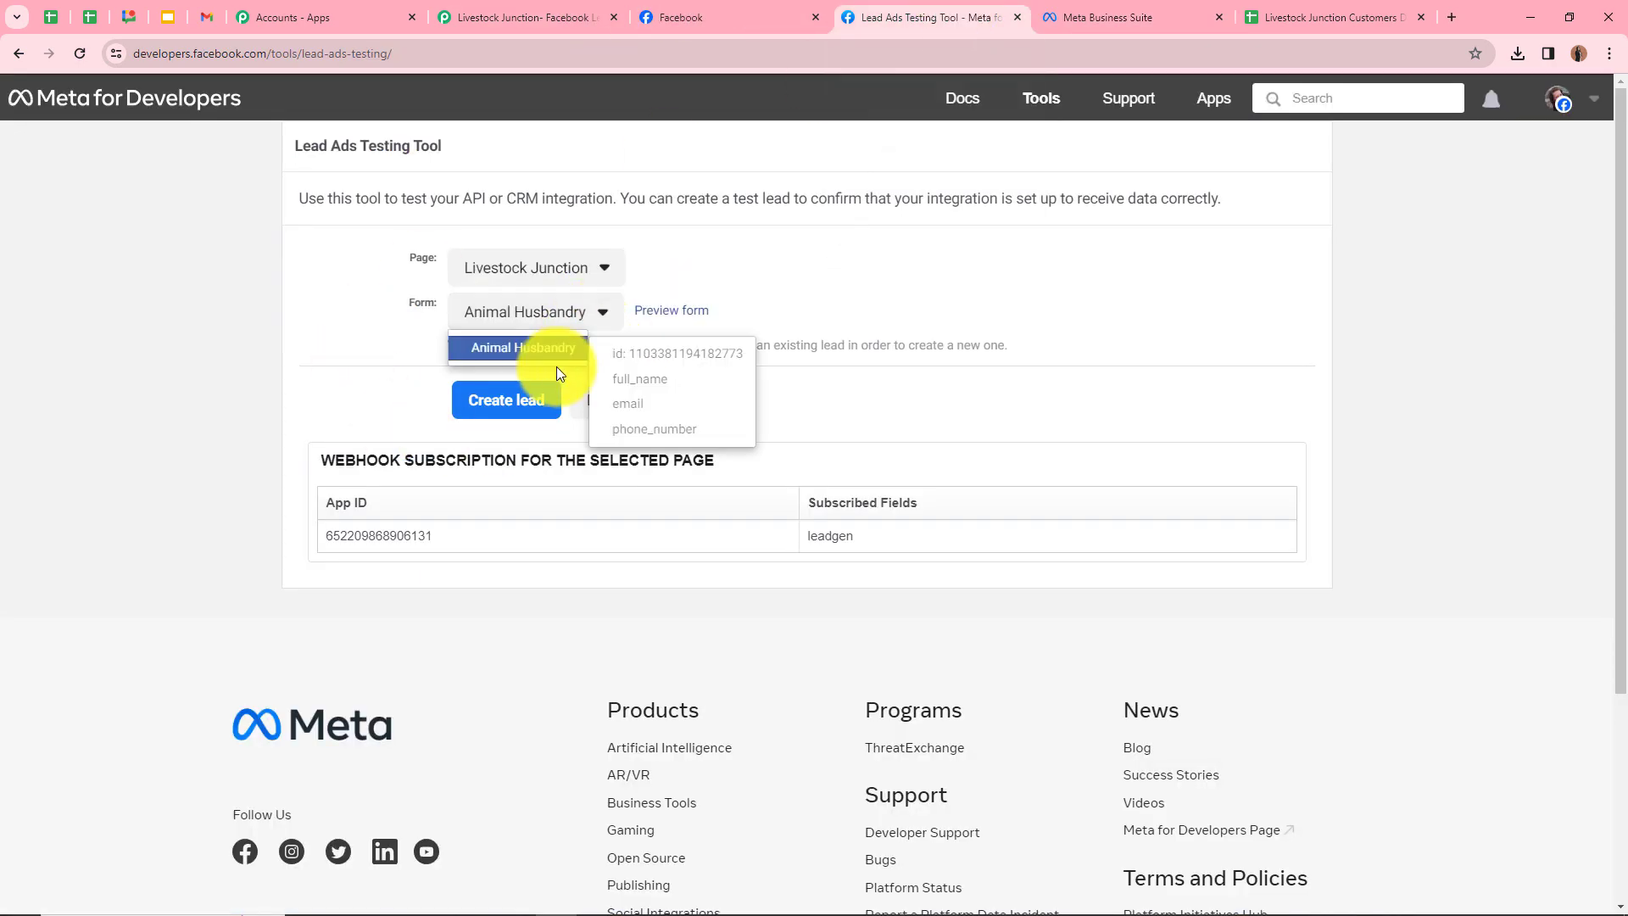
click(546, 350)
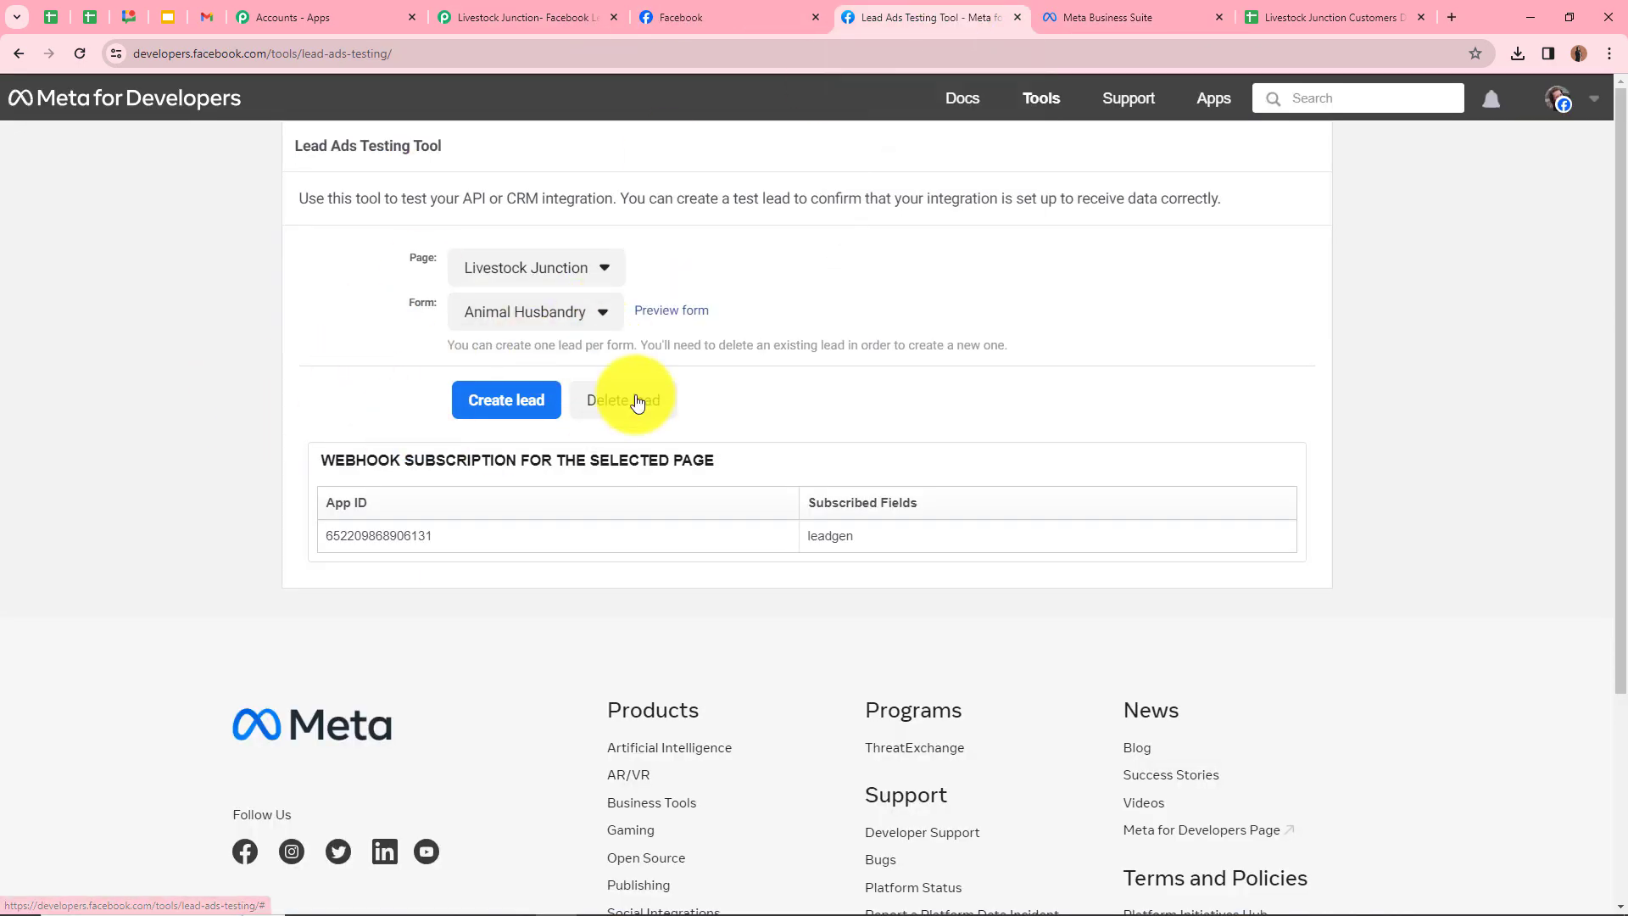
click(669, 312)
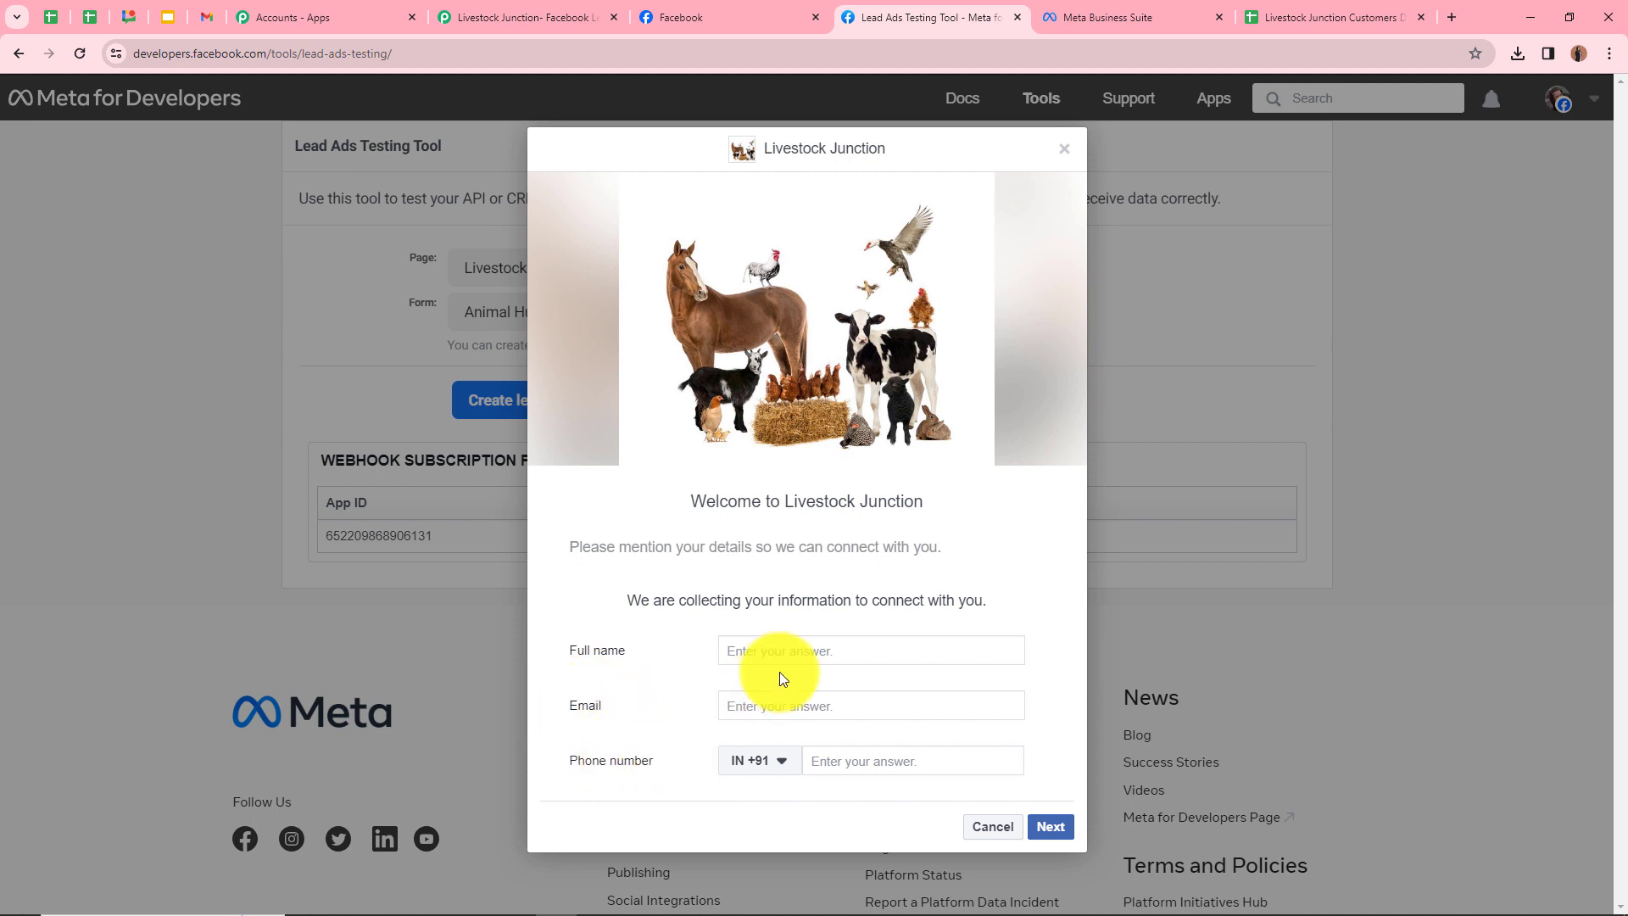
Submit a test lead named 'Dummy User' with a test email and phone number
click(835, 657)
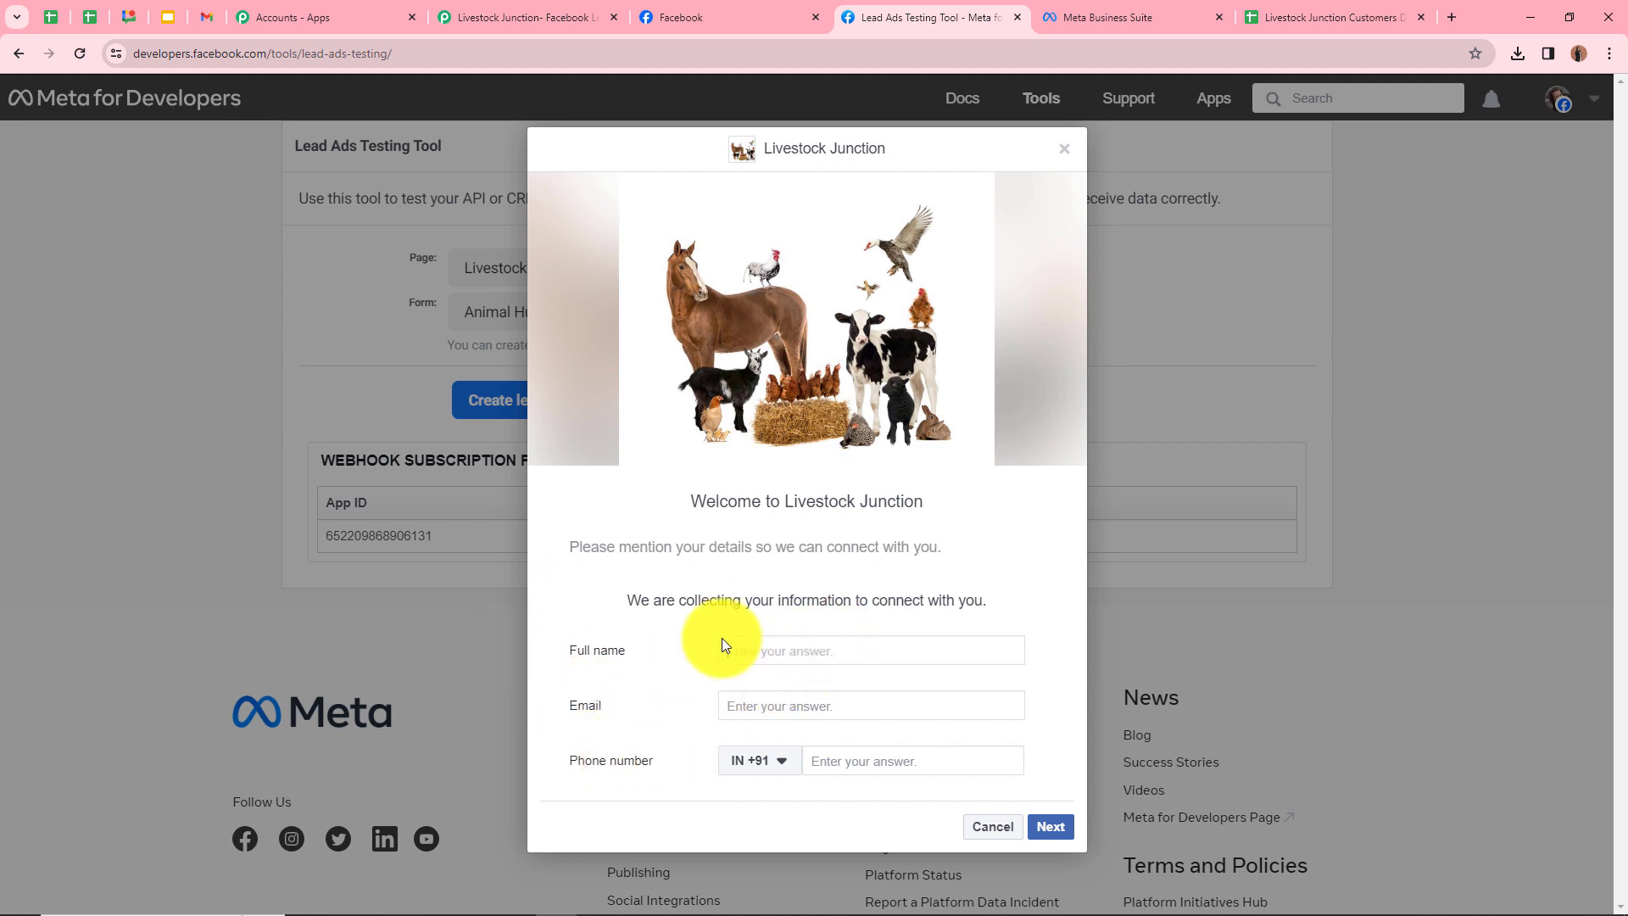
text(Dummy User)
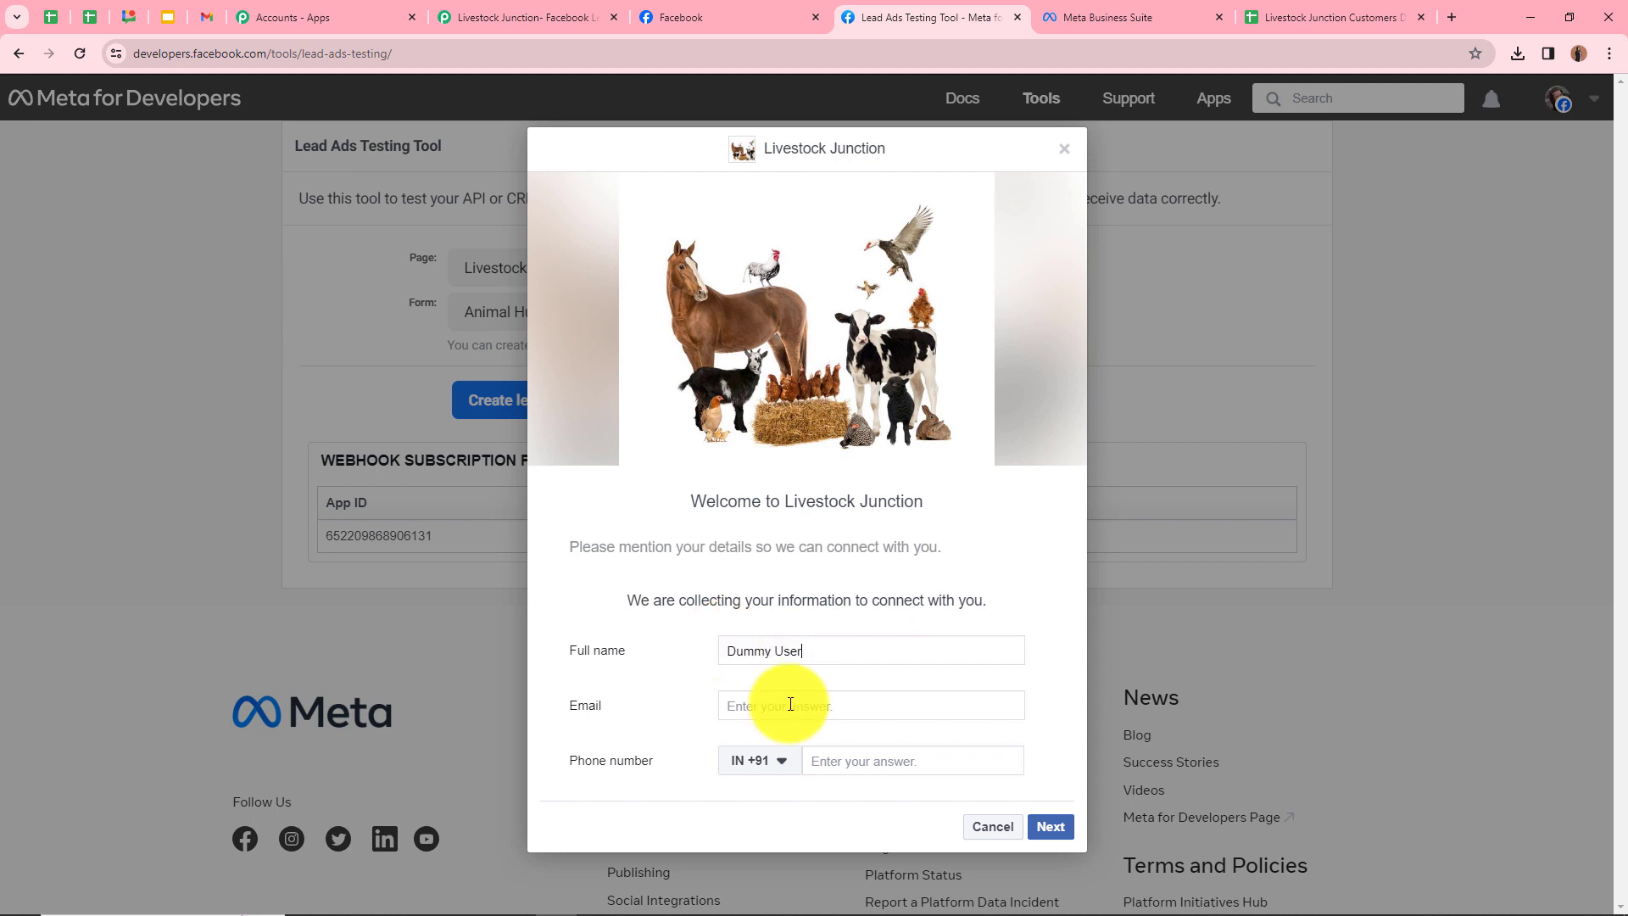
click(790, 704)
key(ctrl+v)
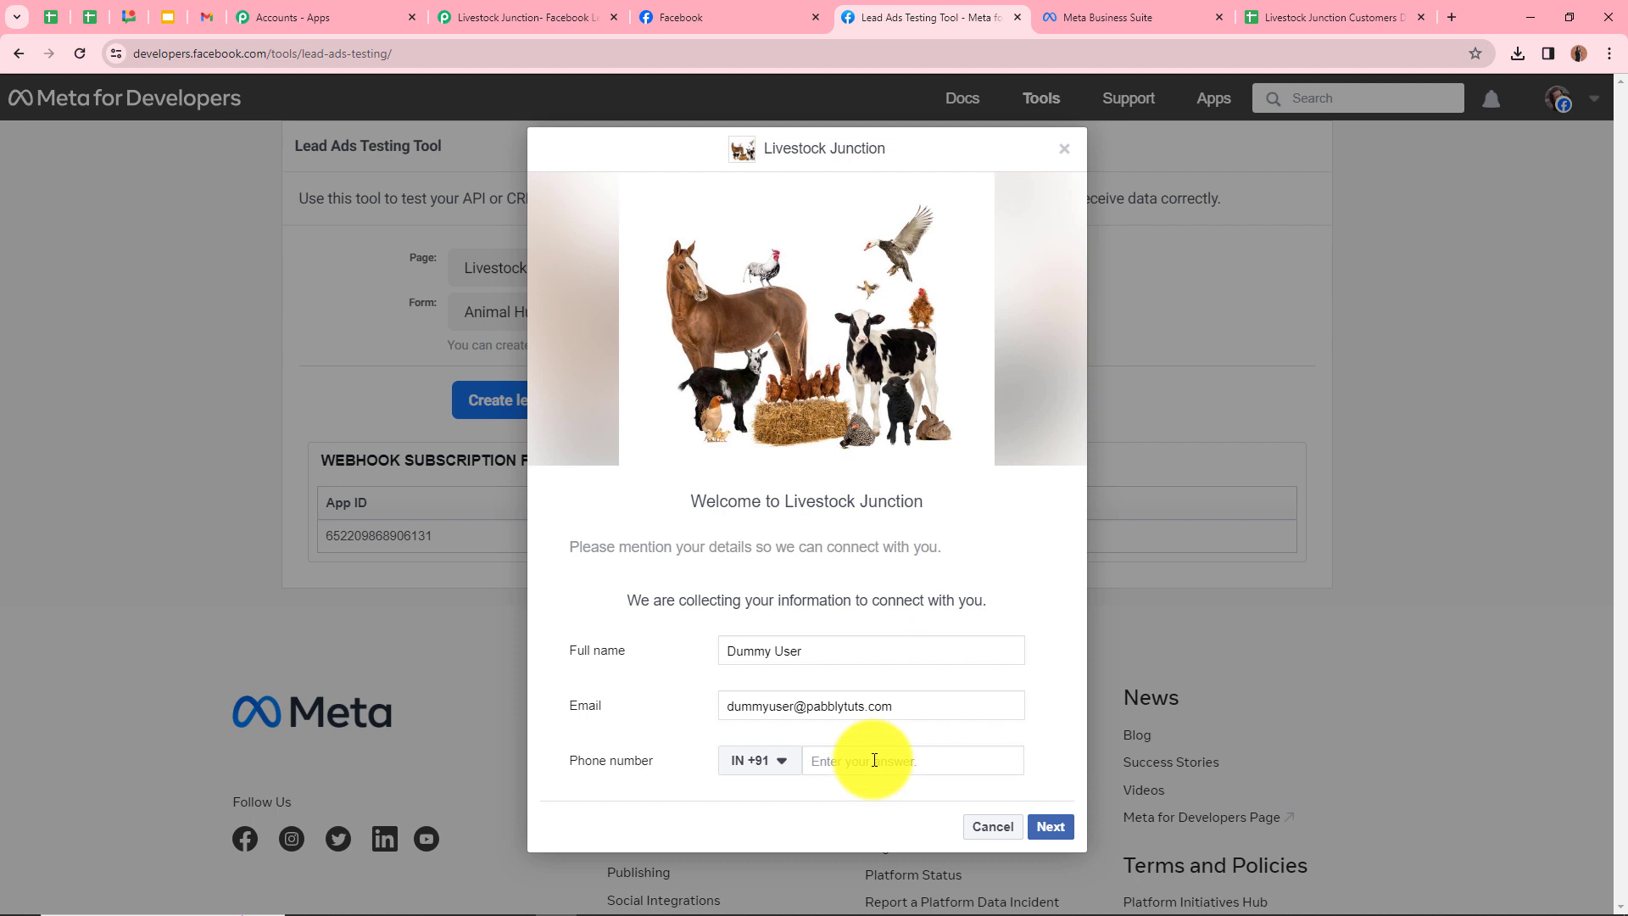
text(9)
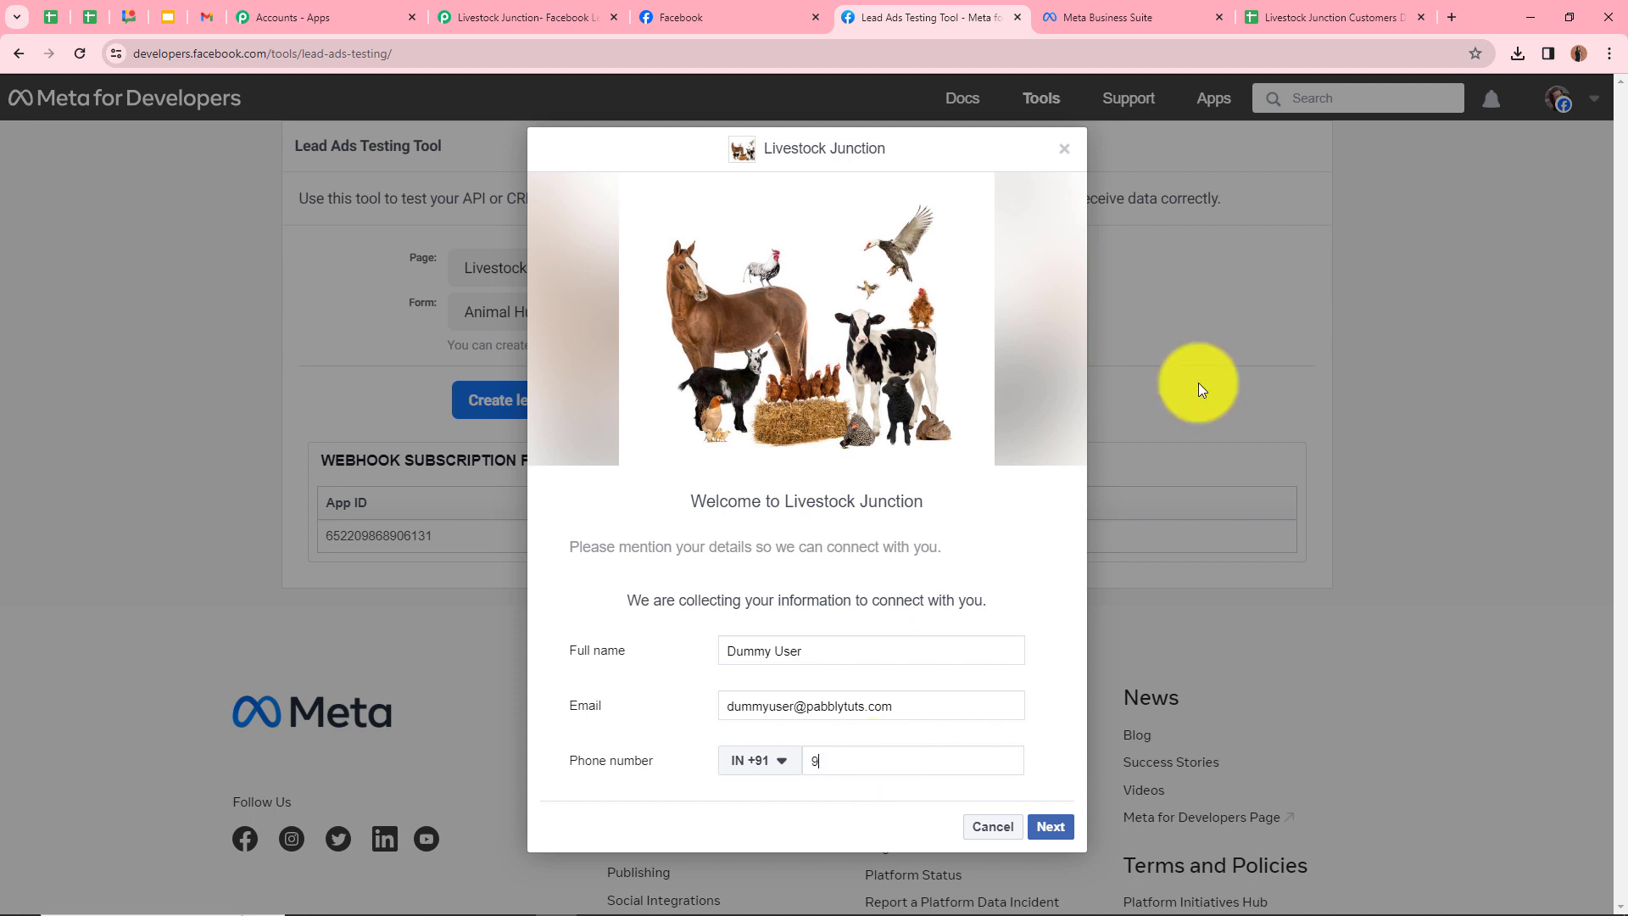
text(5959 59595)
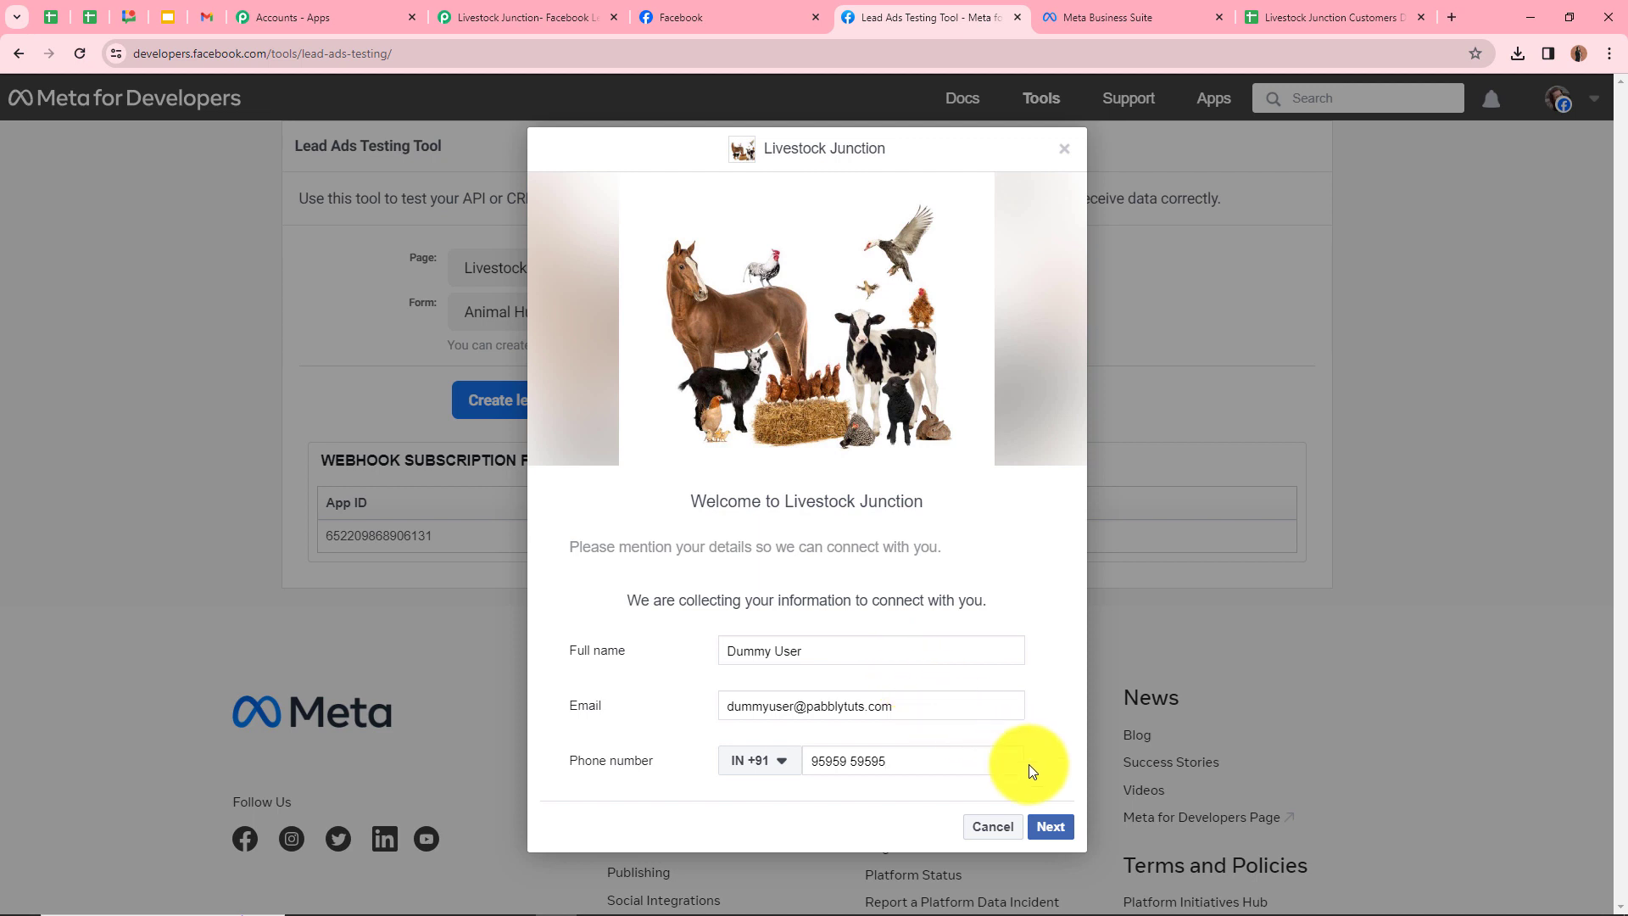
click(1060, 817)
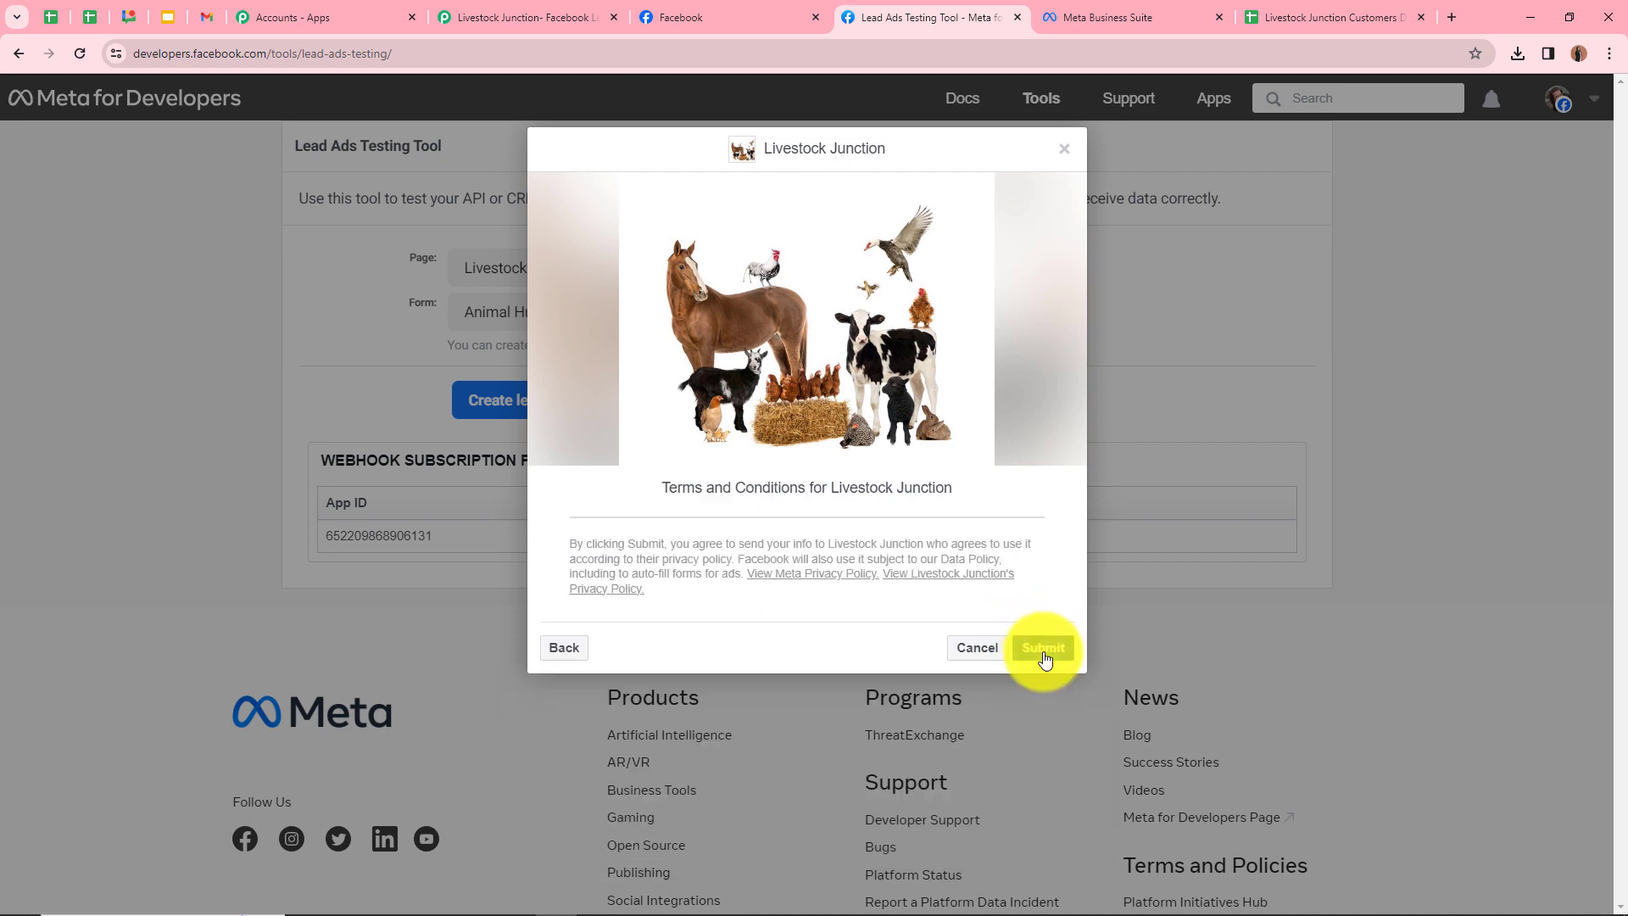
click(1043, 649)
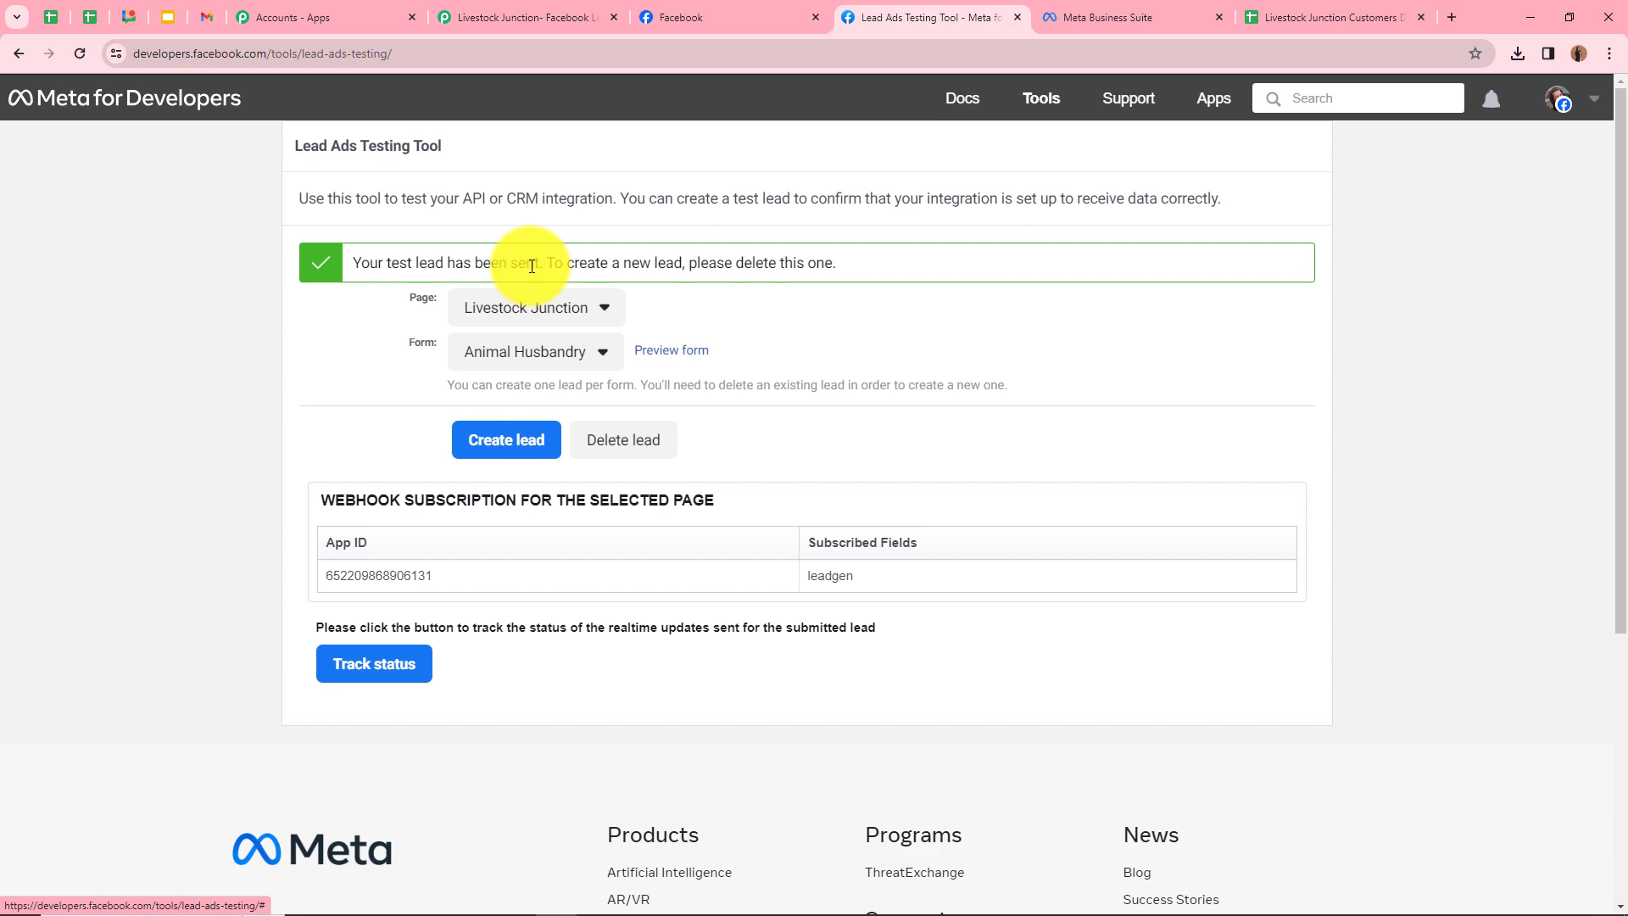
Review the test lead's full name, email and phone number received by the Pabbly trigger
click(526, 12)
scroll(879, 582, down, 6)
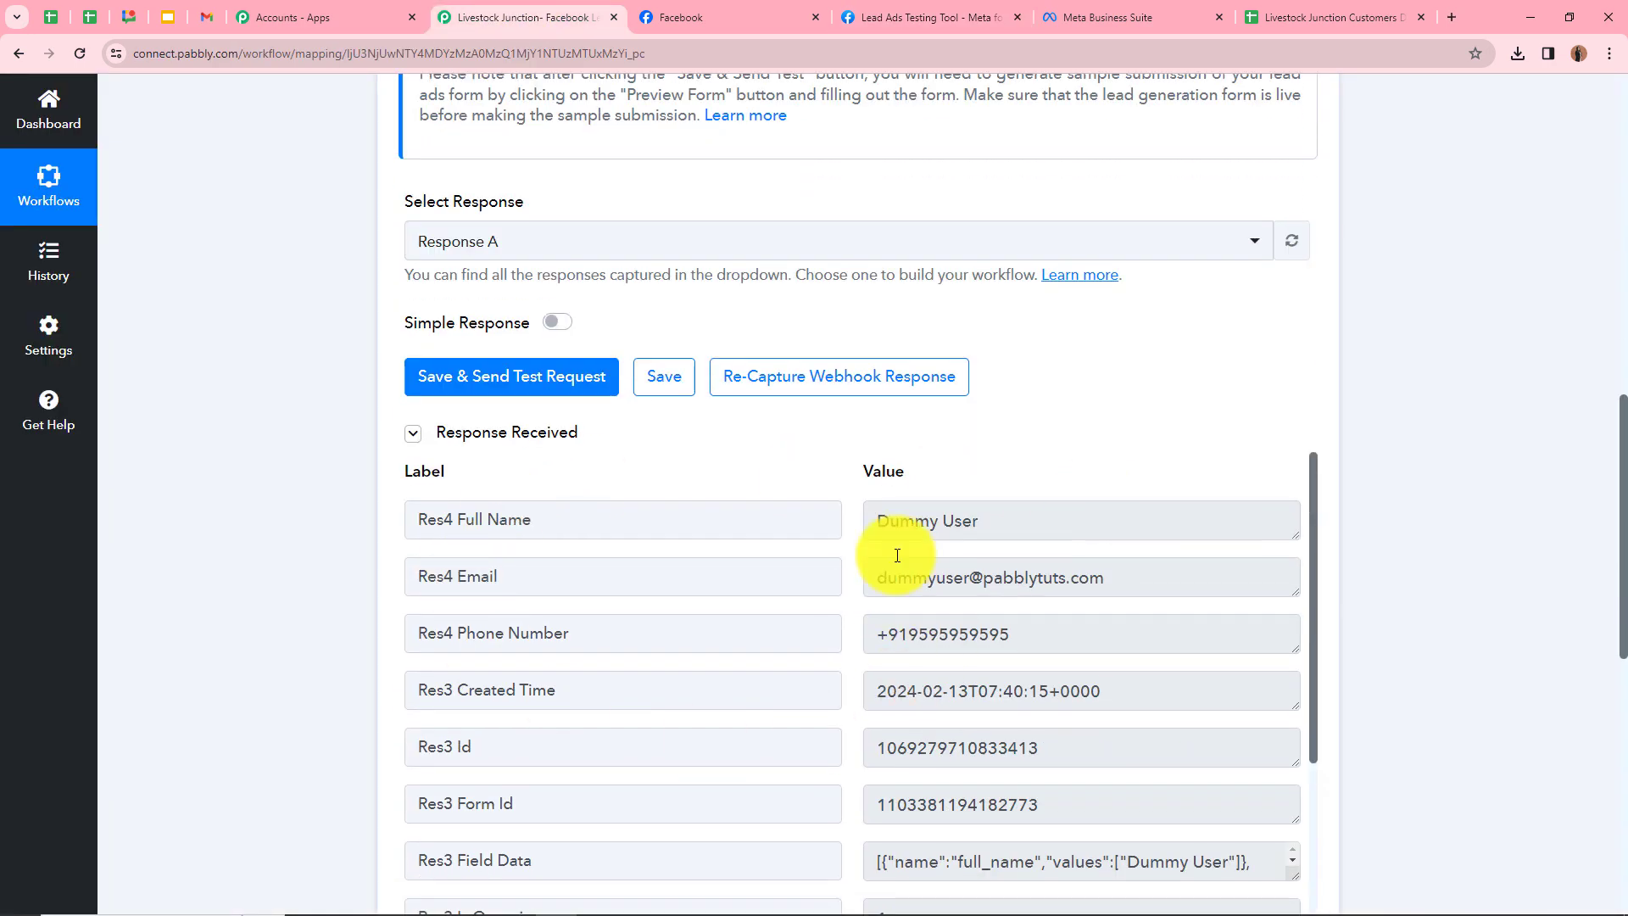
scroll(496, 589, down, 1)
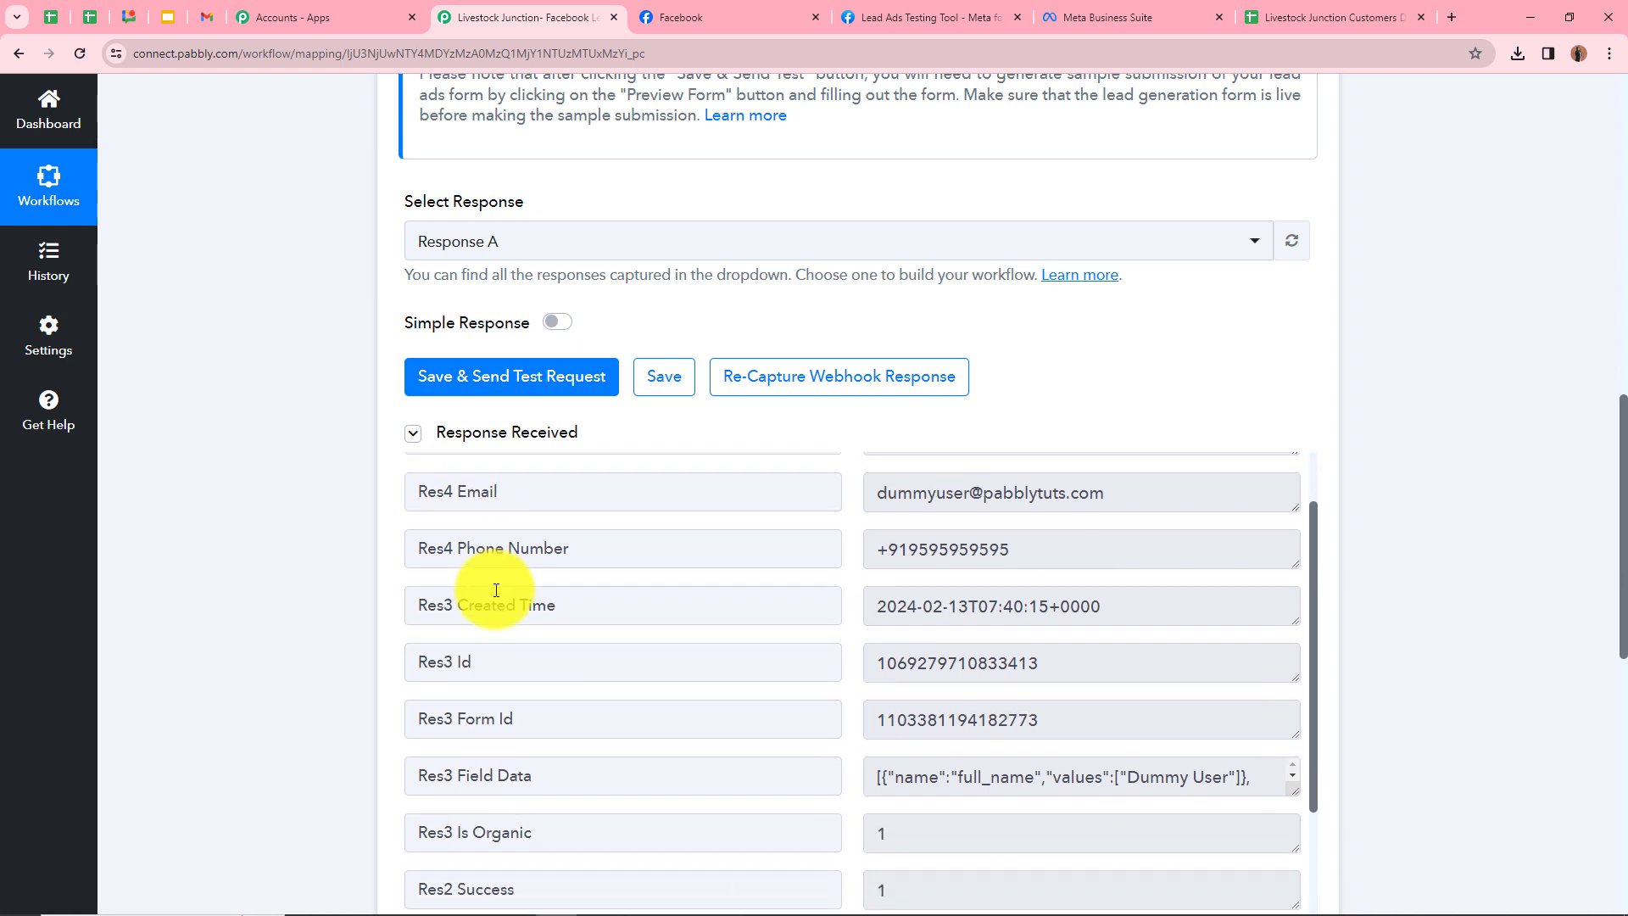
scroll(509, 582, up, 1)
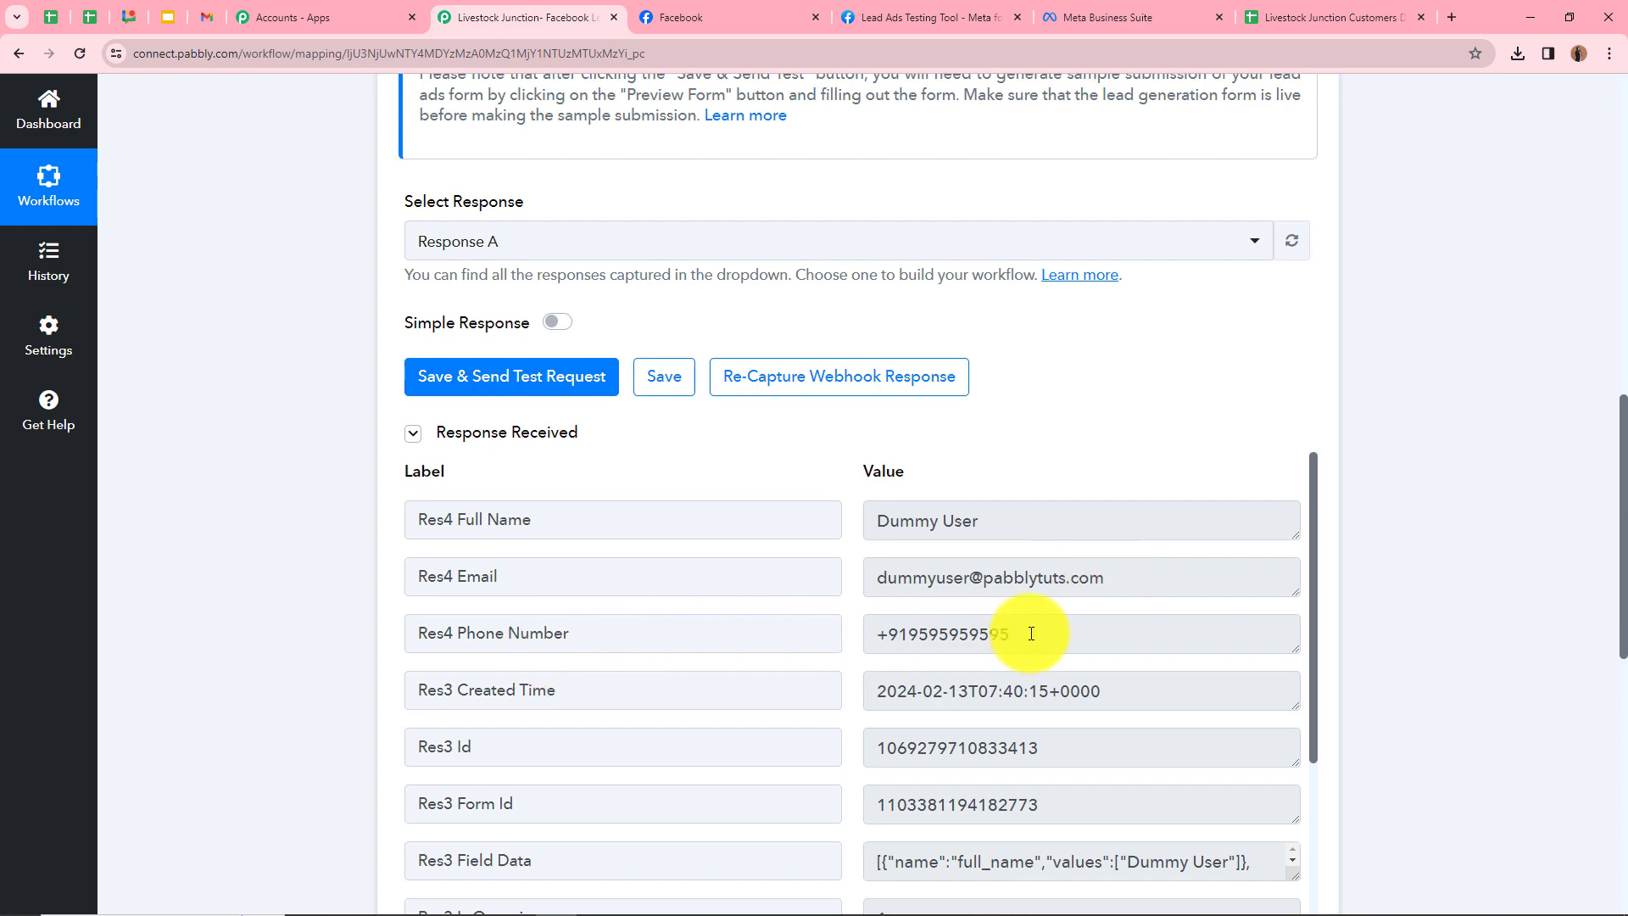
scroll(1028, 628, up, 10)
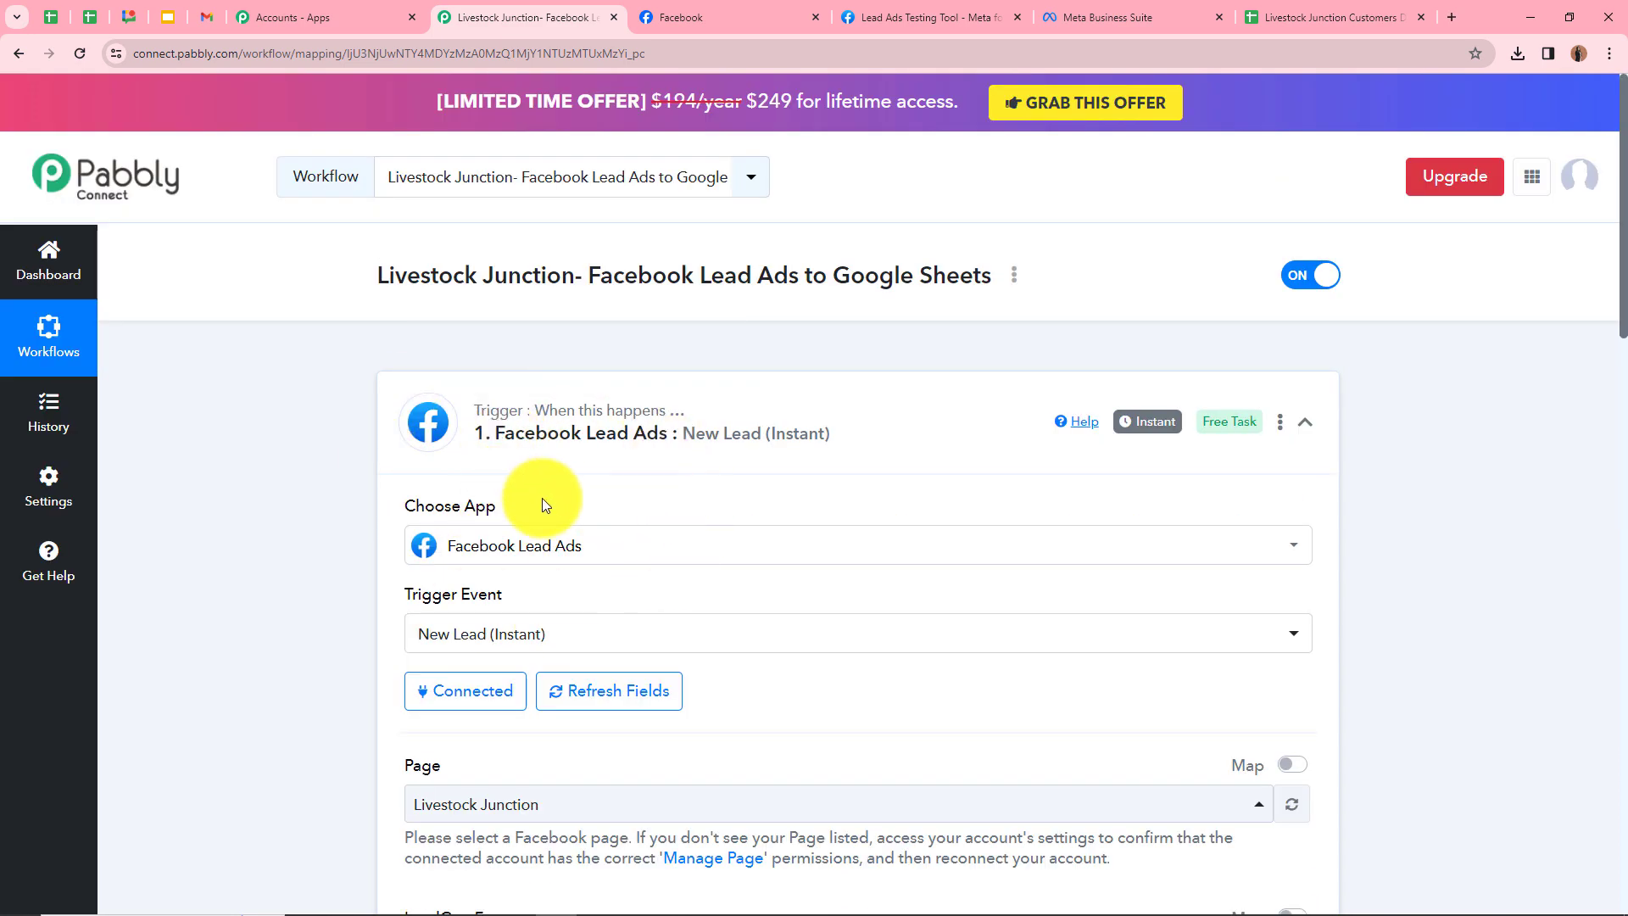
Set the action step to Google Sheets with the Add New Row event
click(1312, 435)
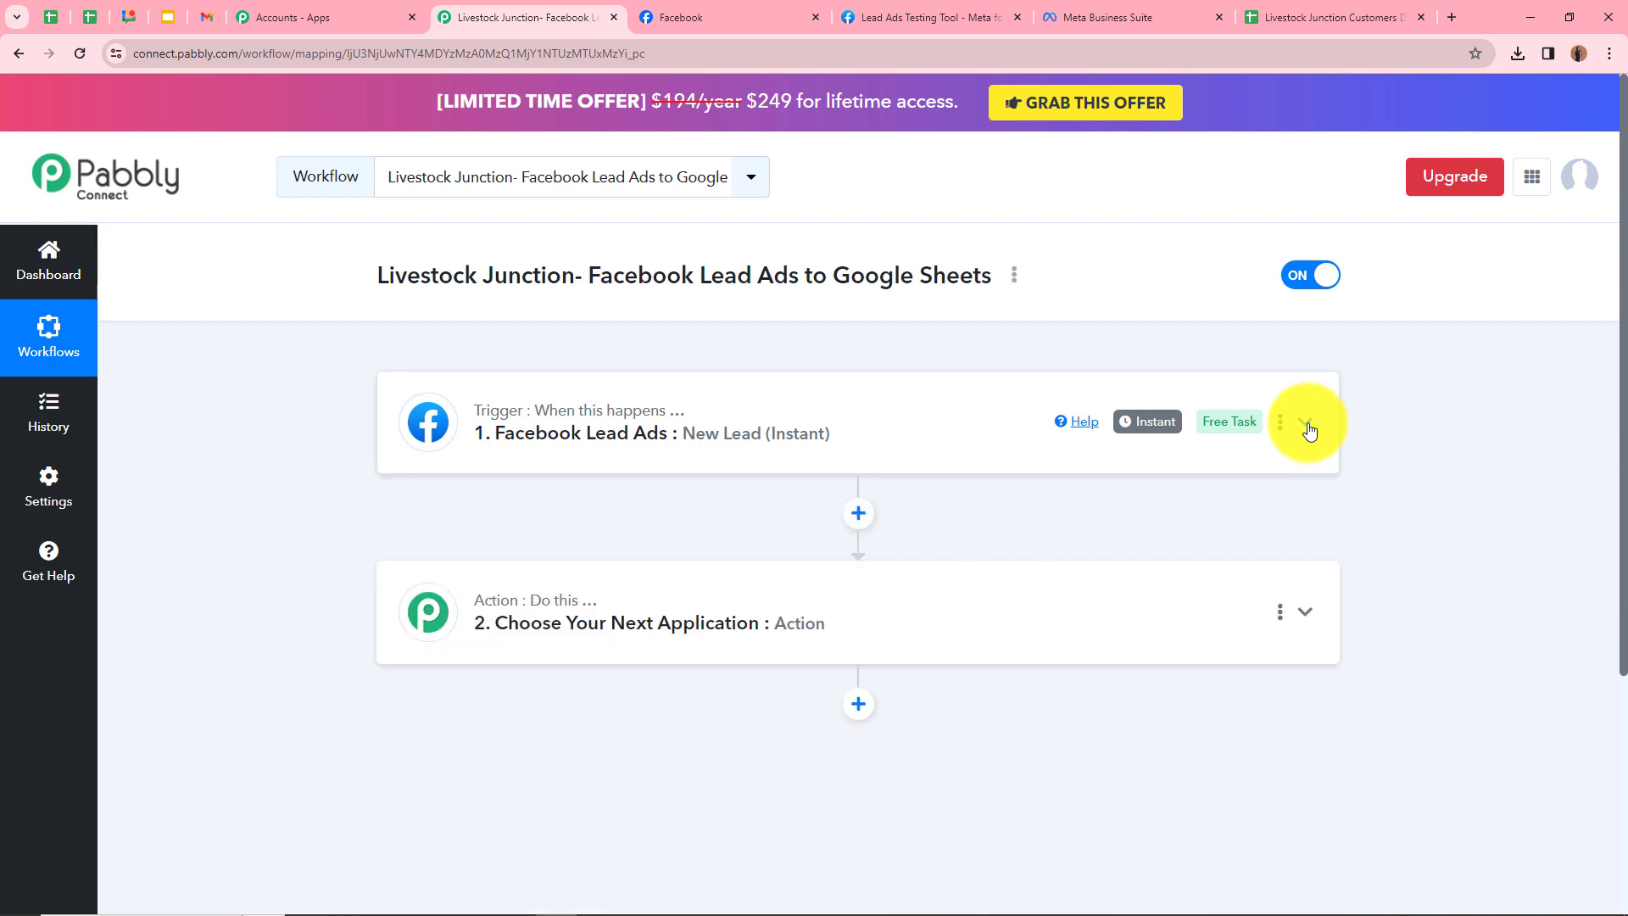
scroll(1308, 429, down, 1)
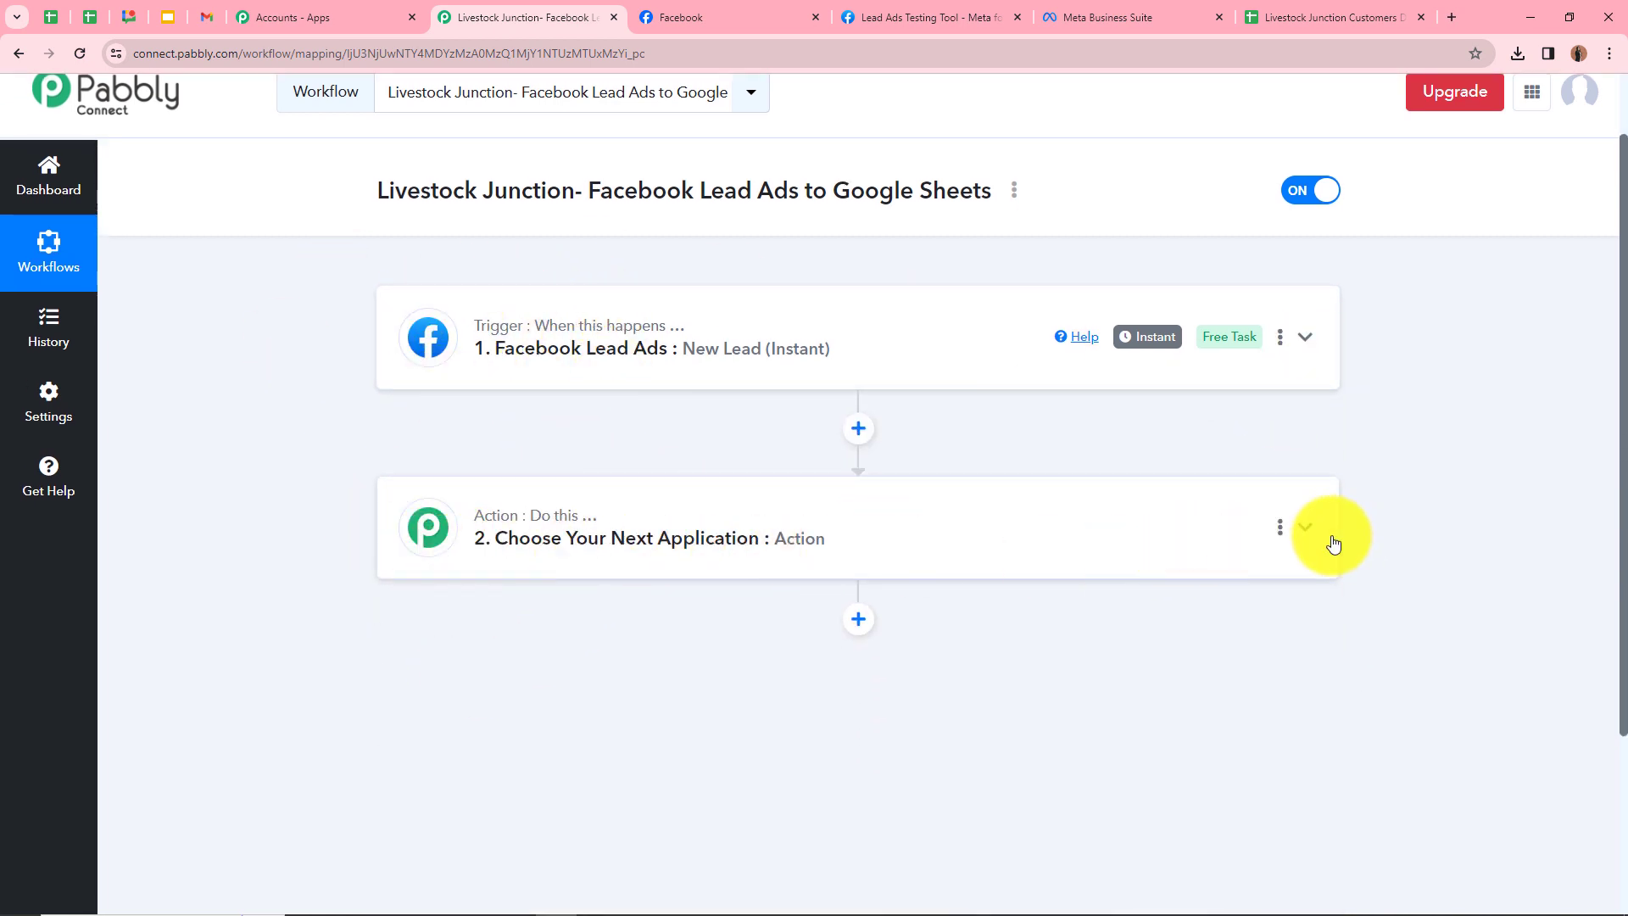
click(1306, 530)
scroll(755, 618, down, 3)
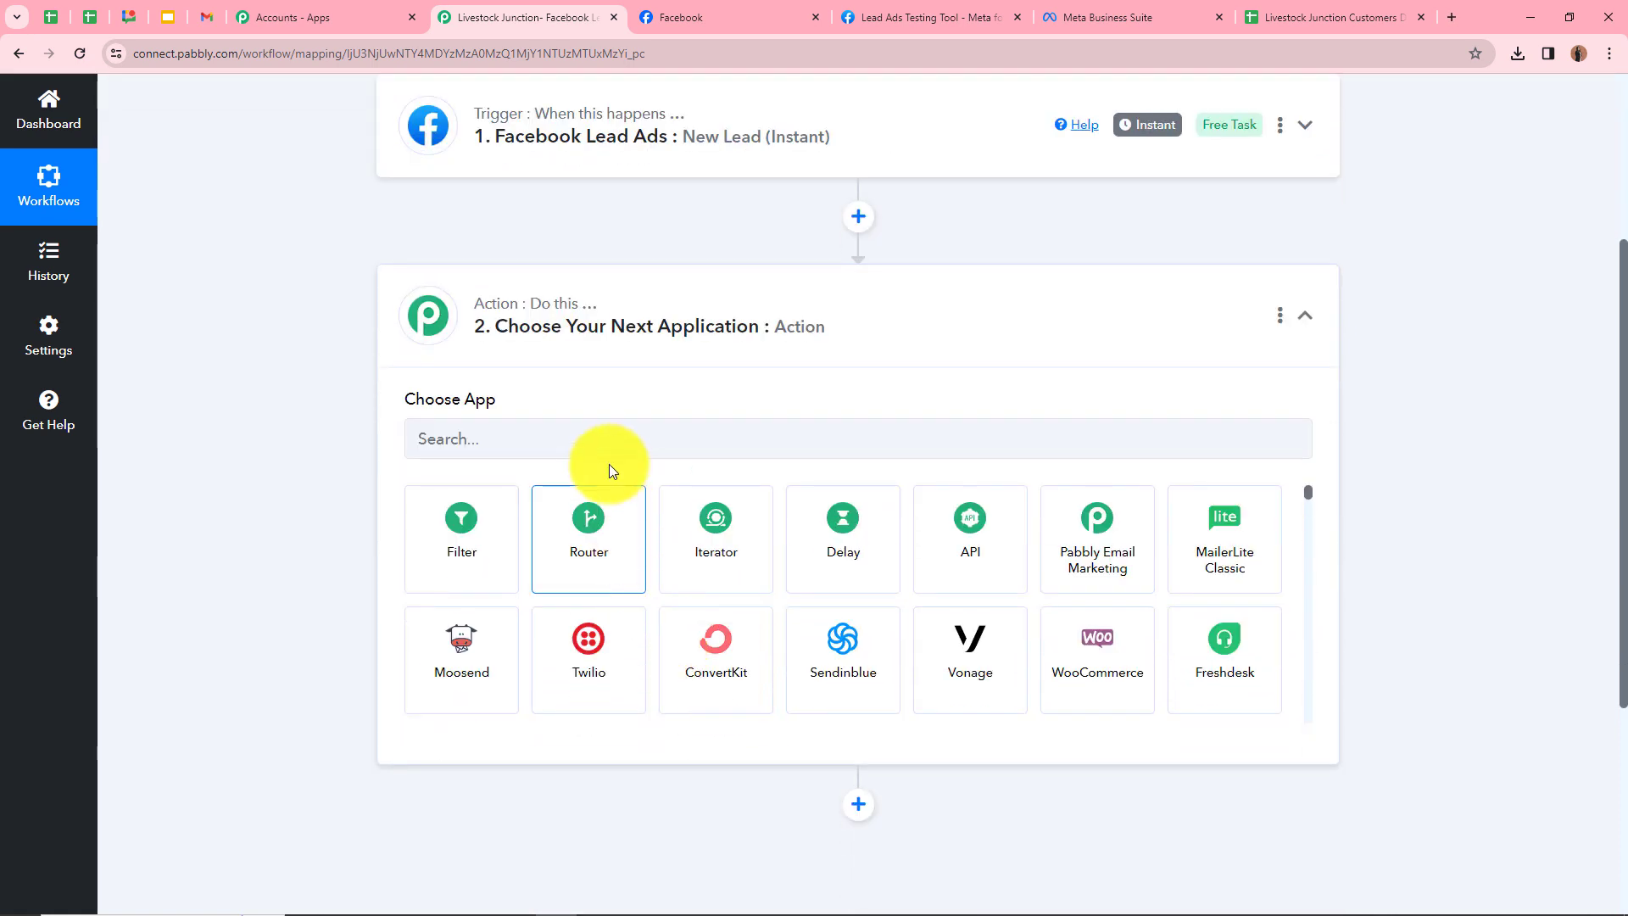
click(609, 426)
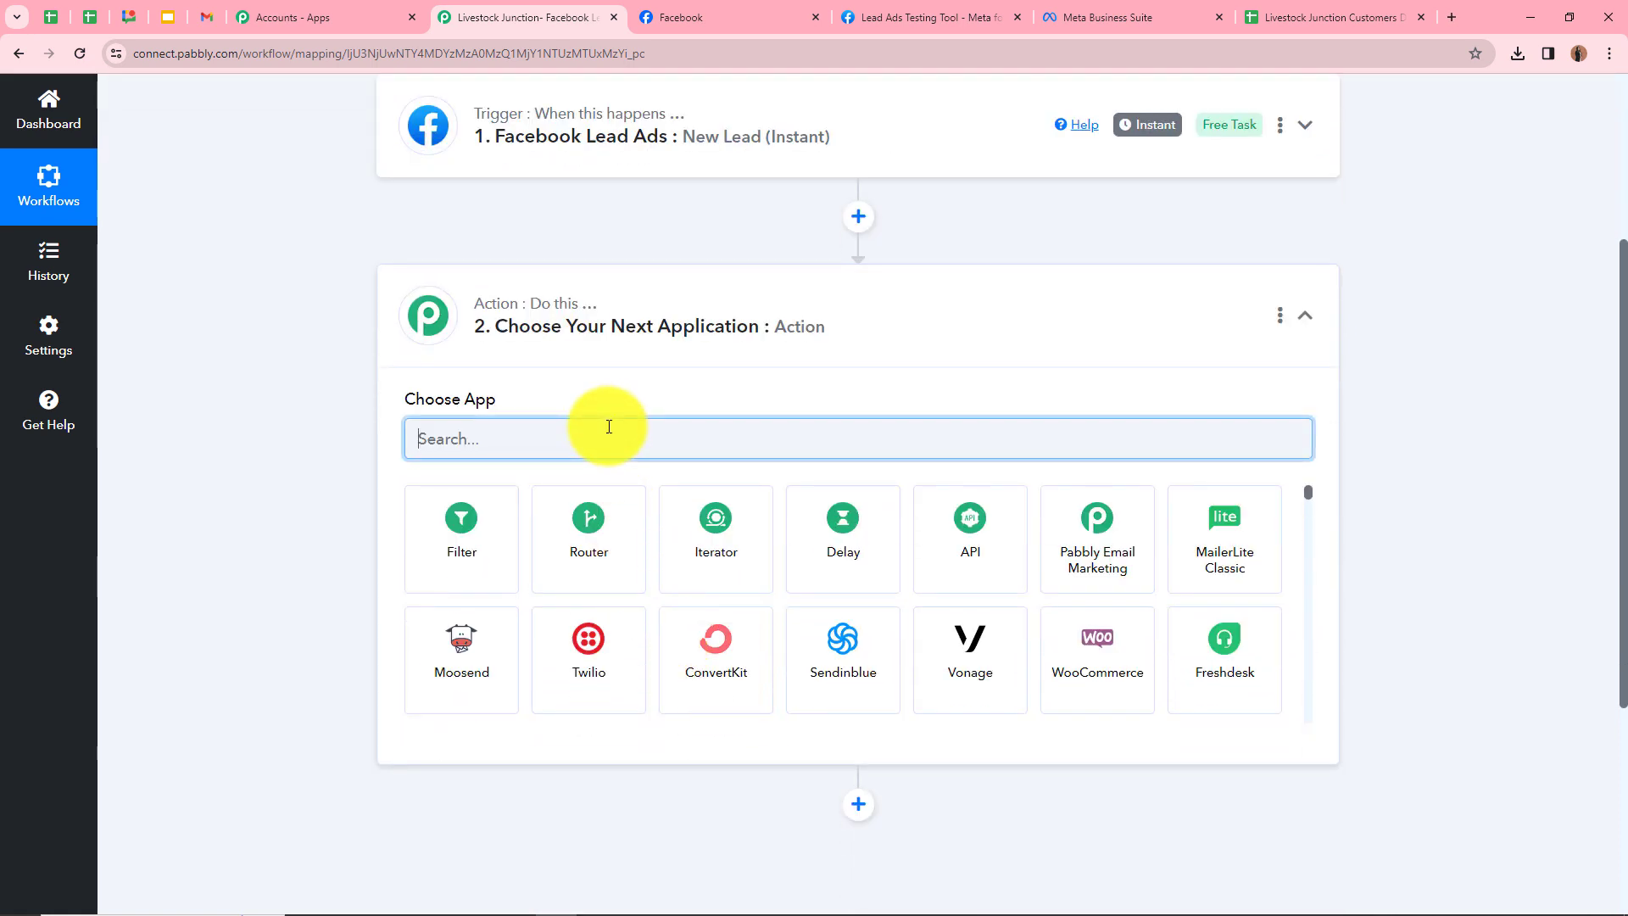
text(Goog)
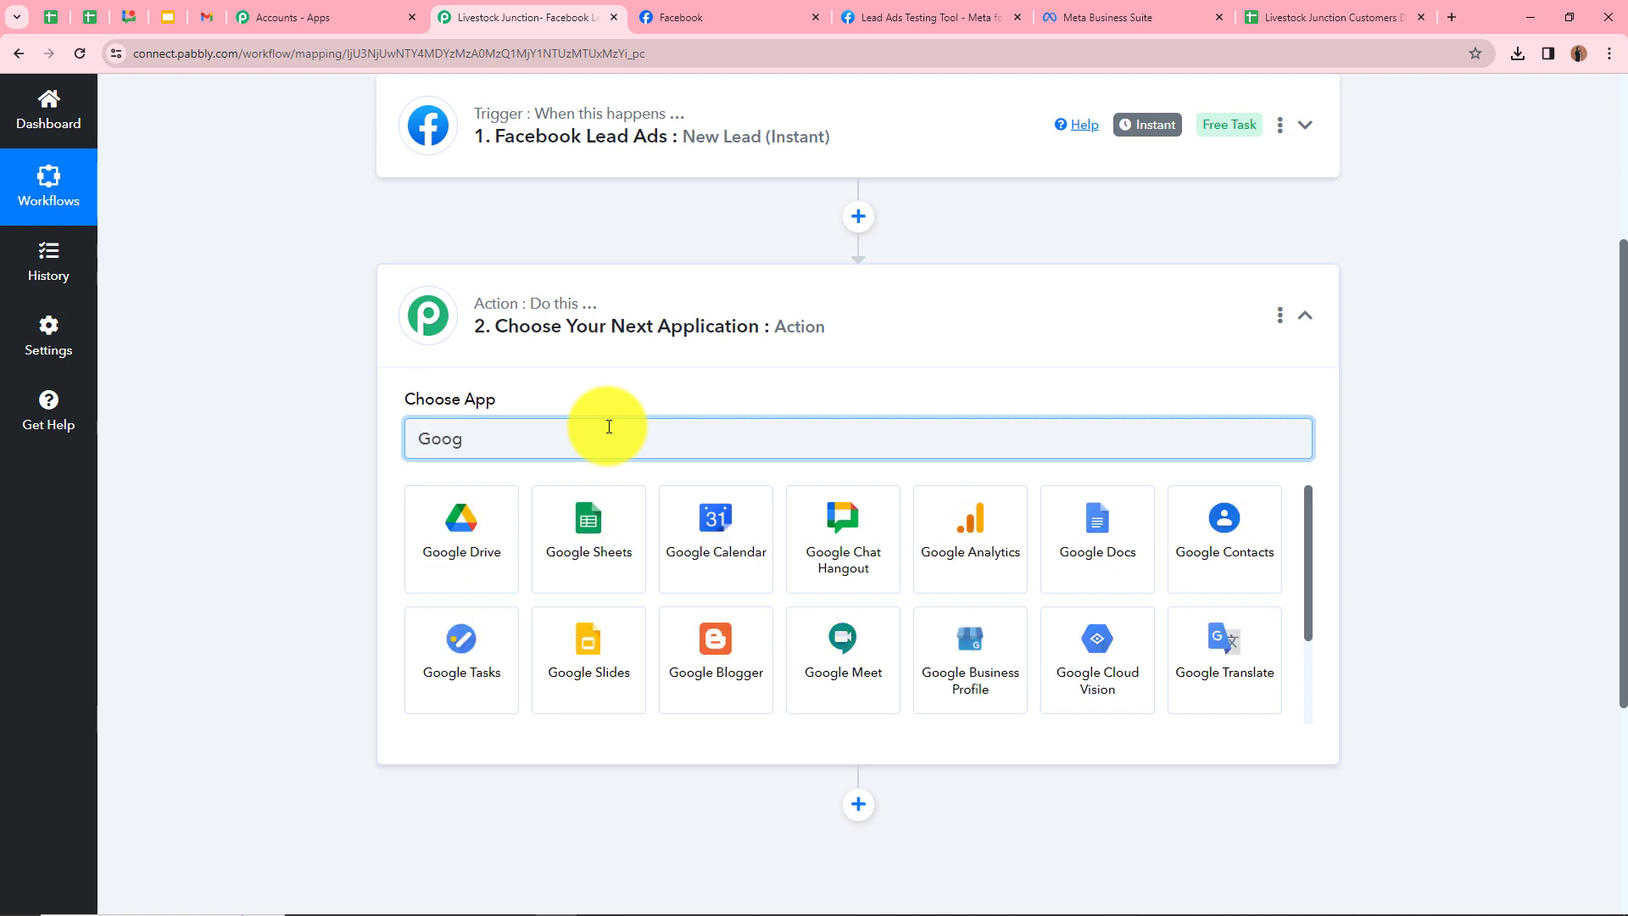
click(560, 518)
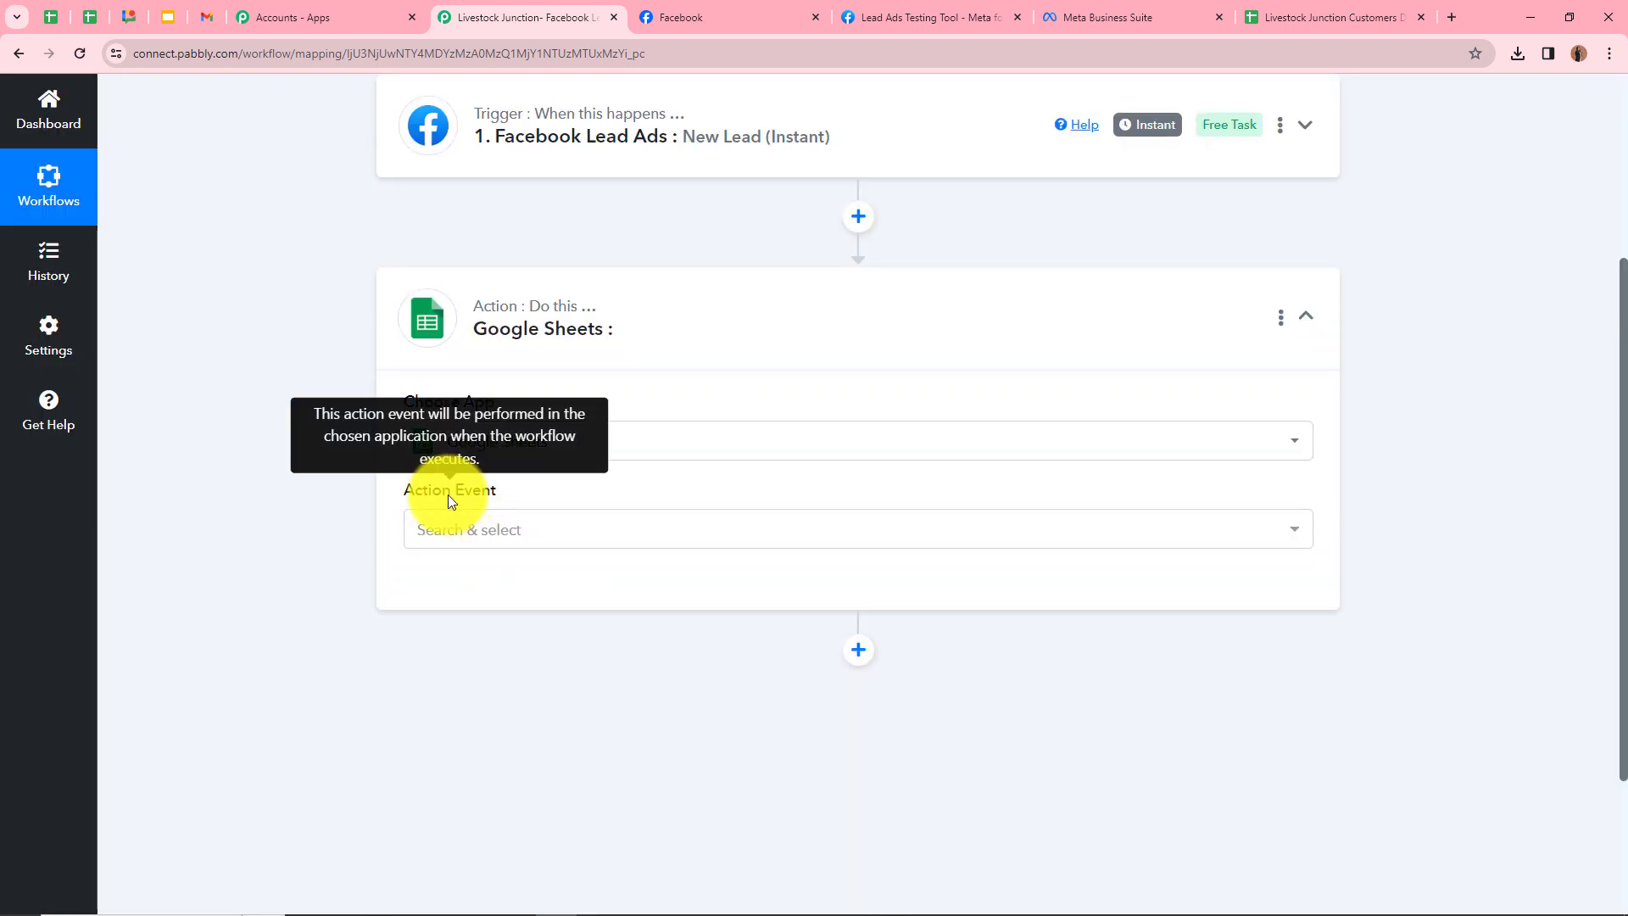
click(501, 535)
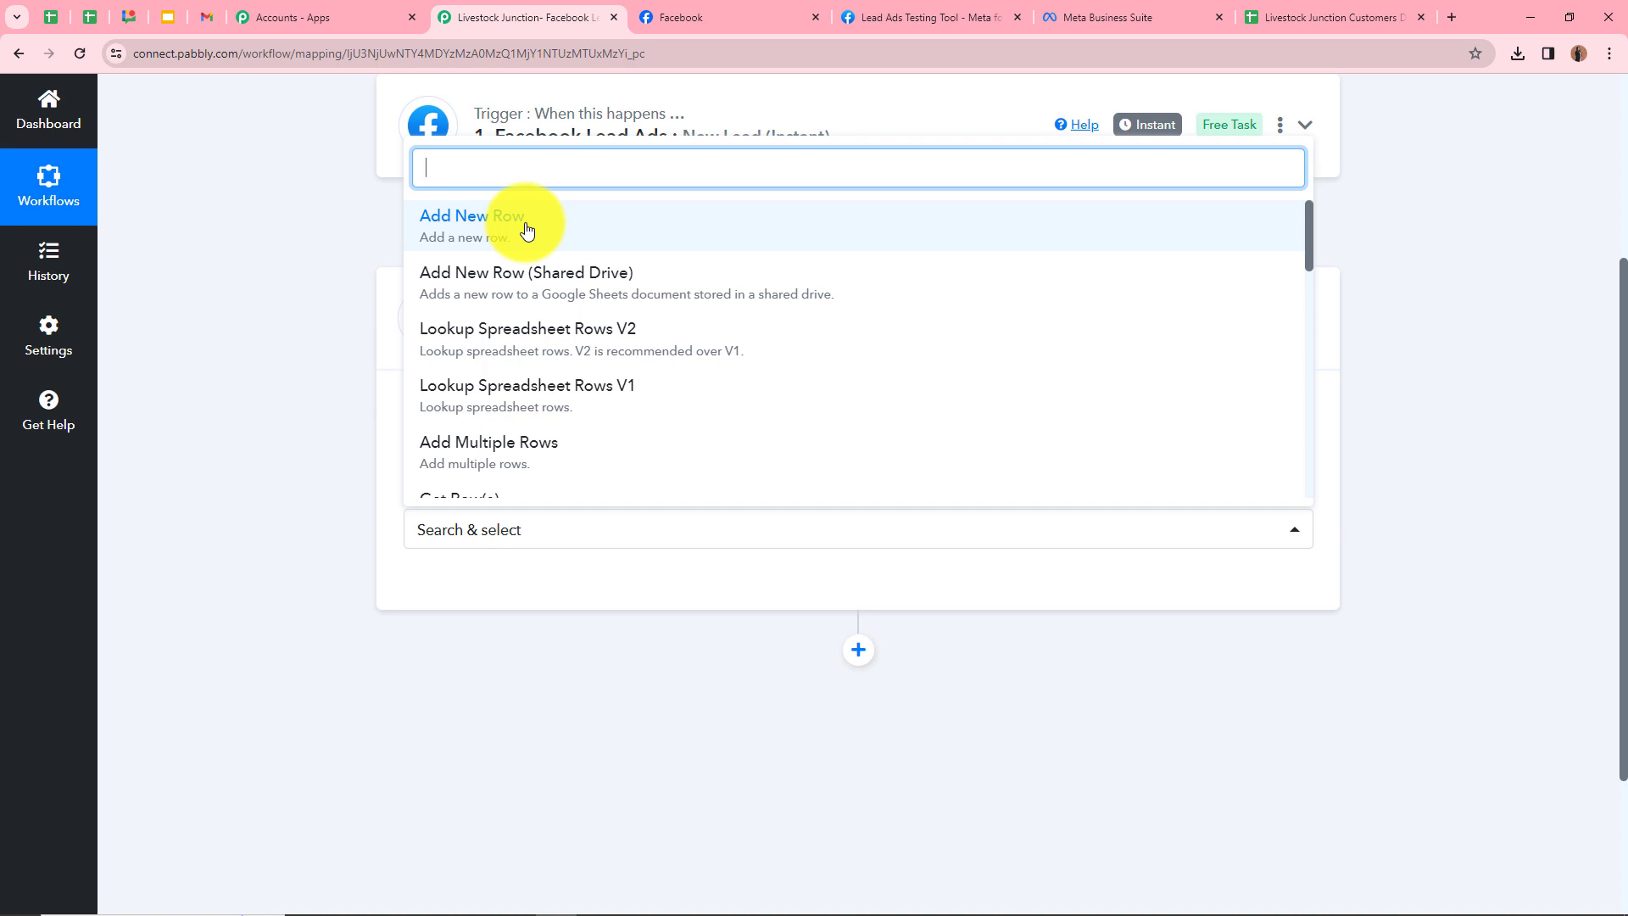
click(527, 230)
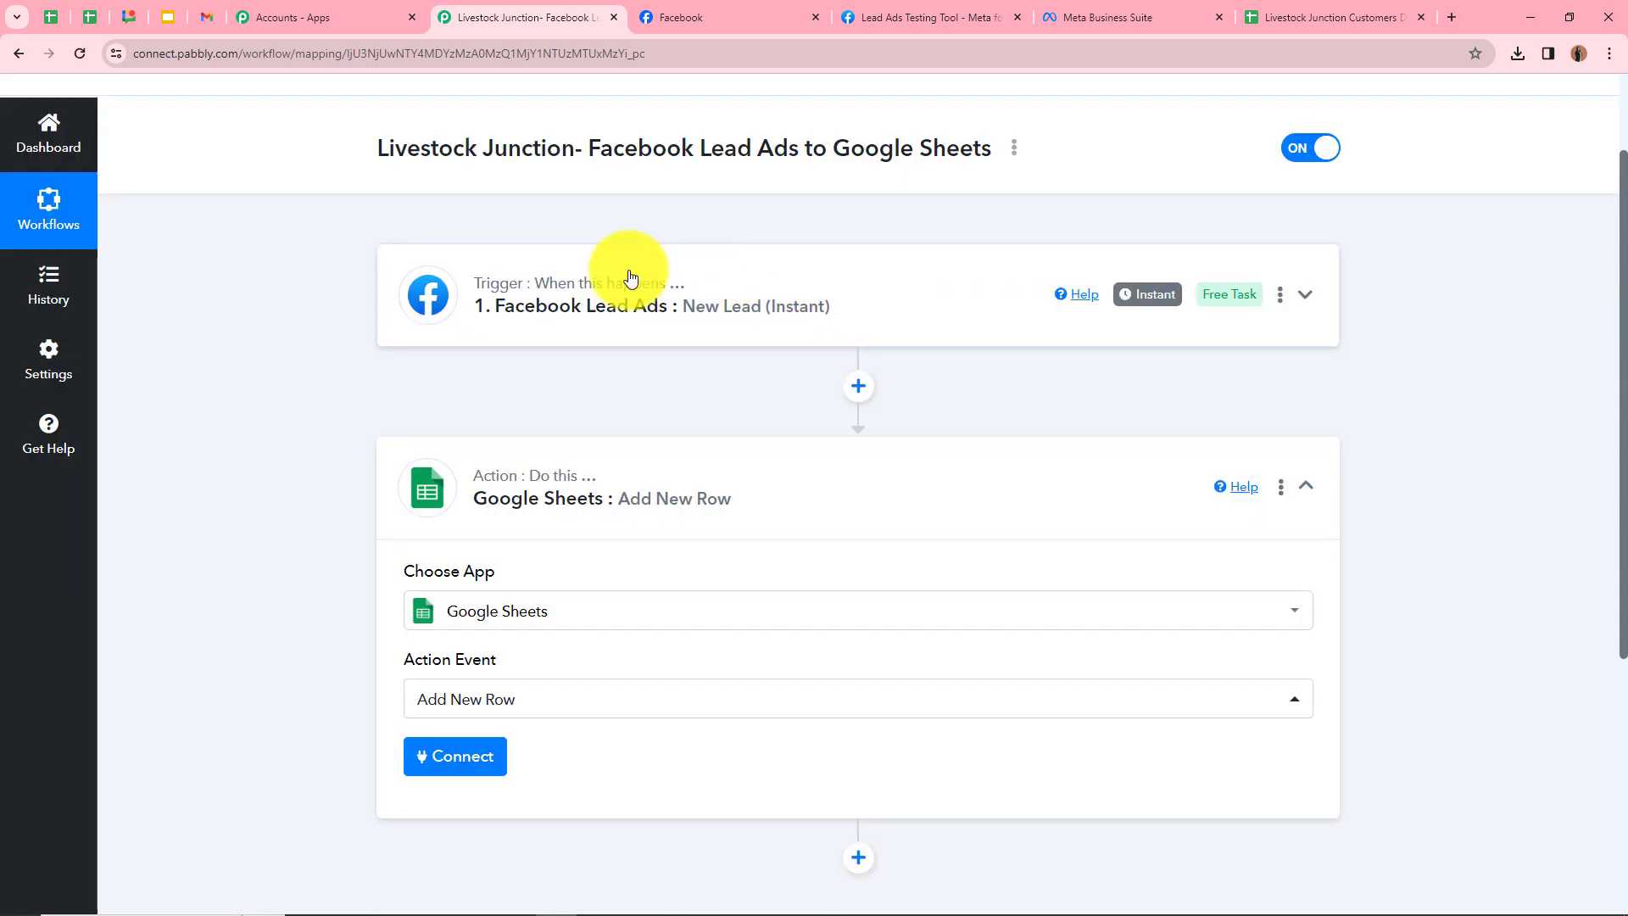
scroll(630, 277, down, 2)
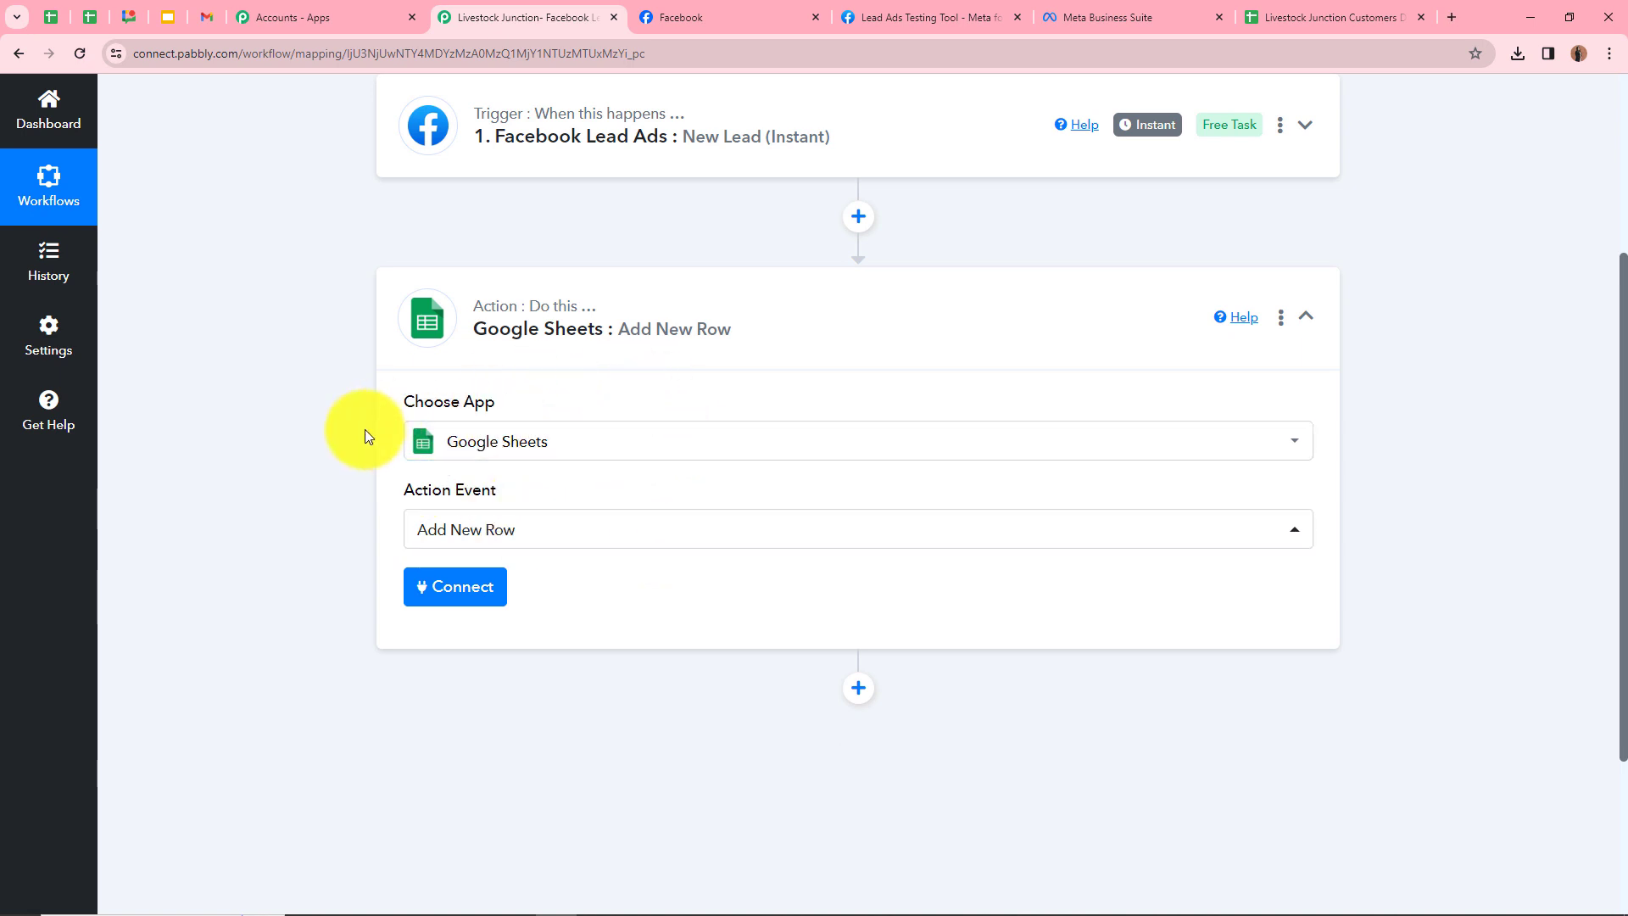
scroll(365, 429, down, 2)
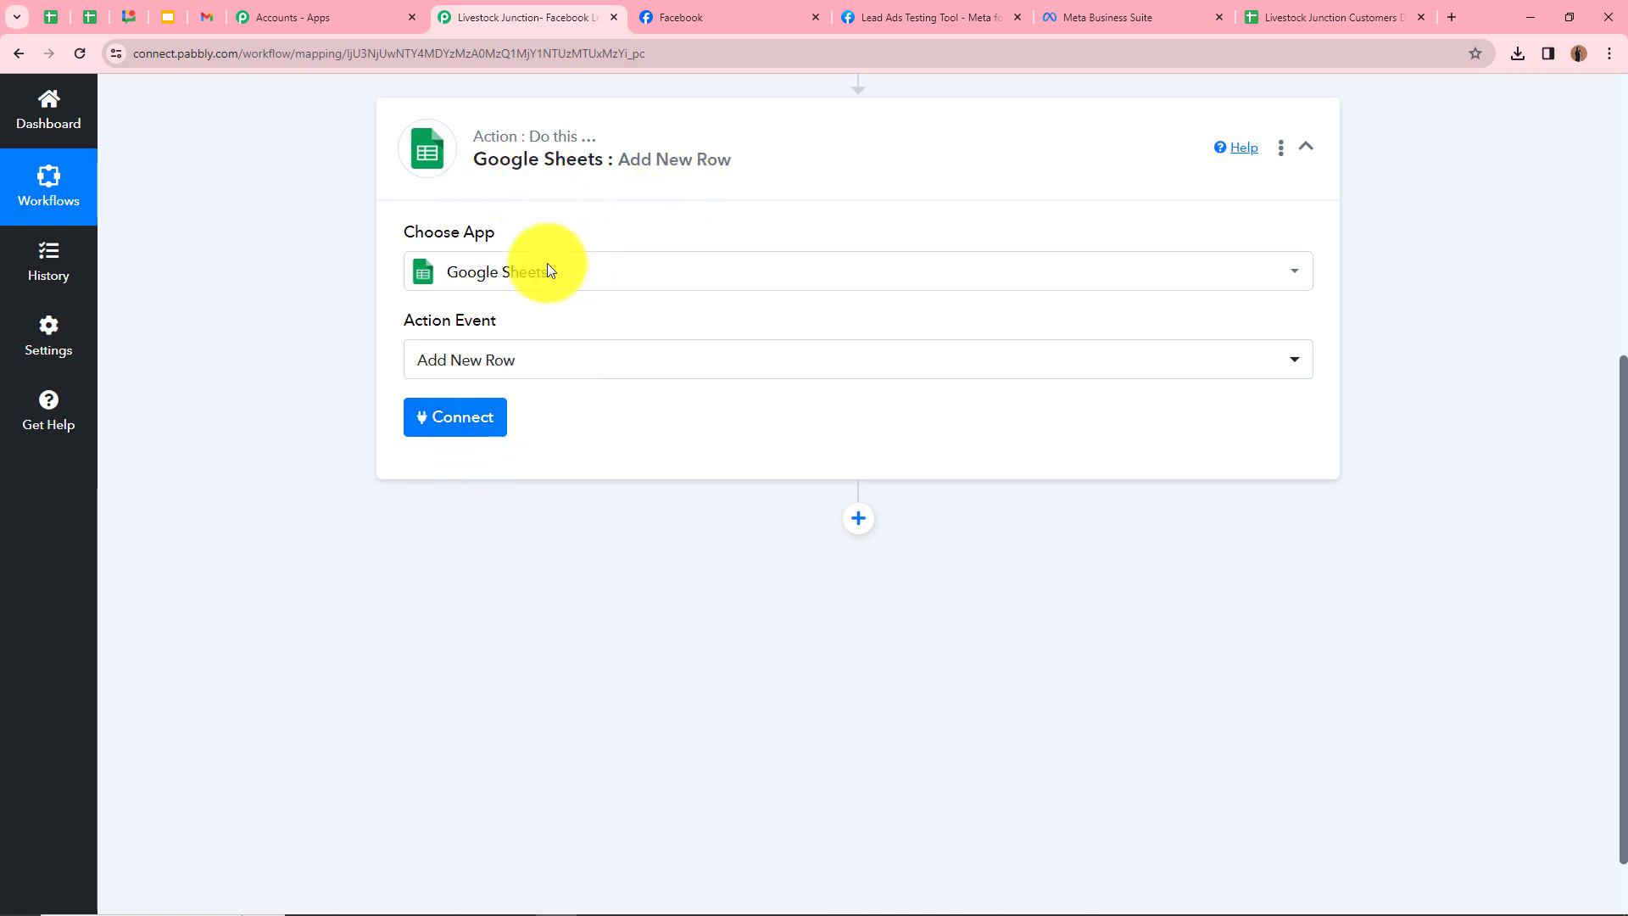
Add a new Google Sheets connection by signing in with Google and allowing access
click(462, 424)
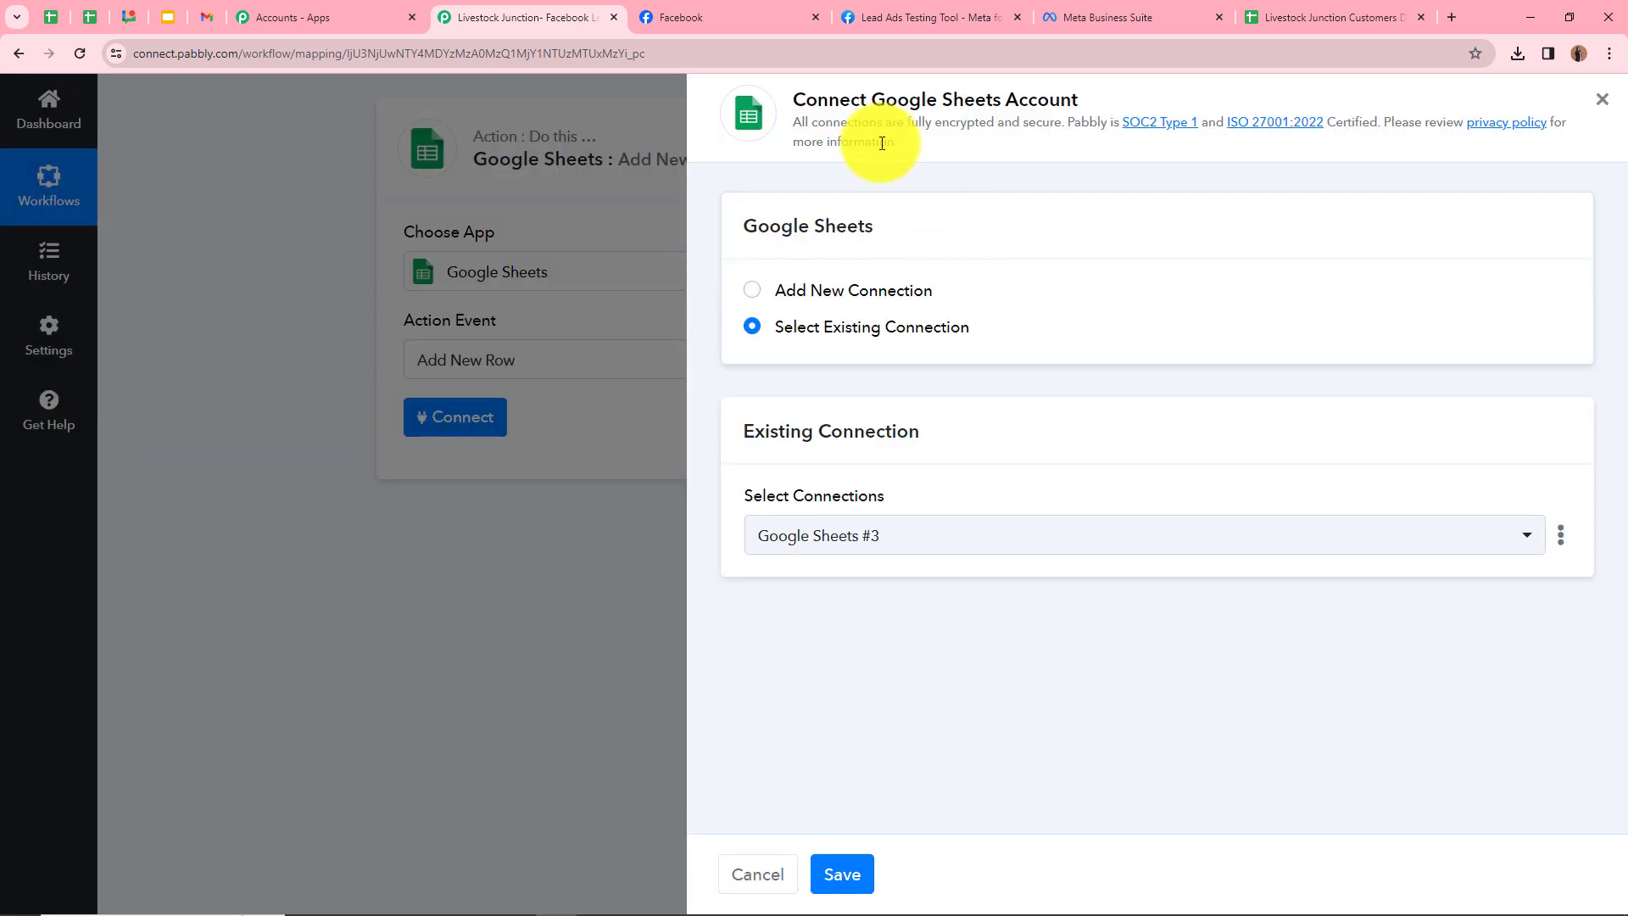
click(757, 292)
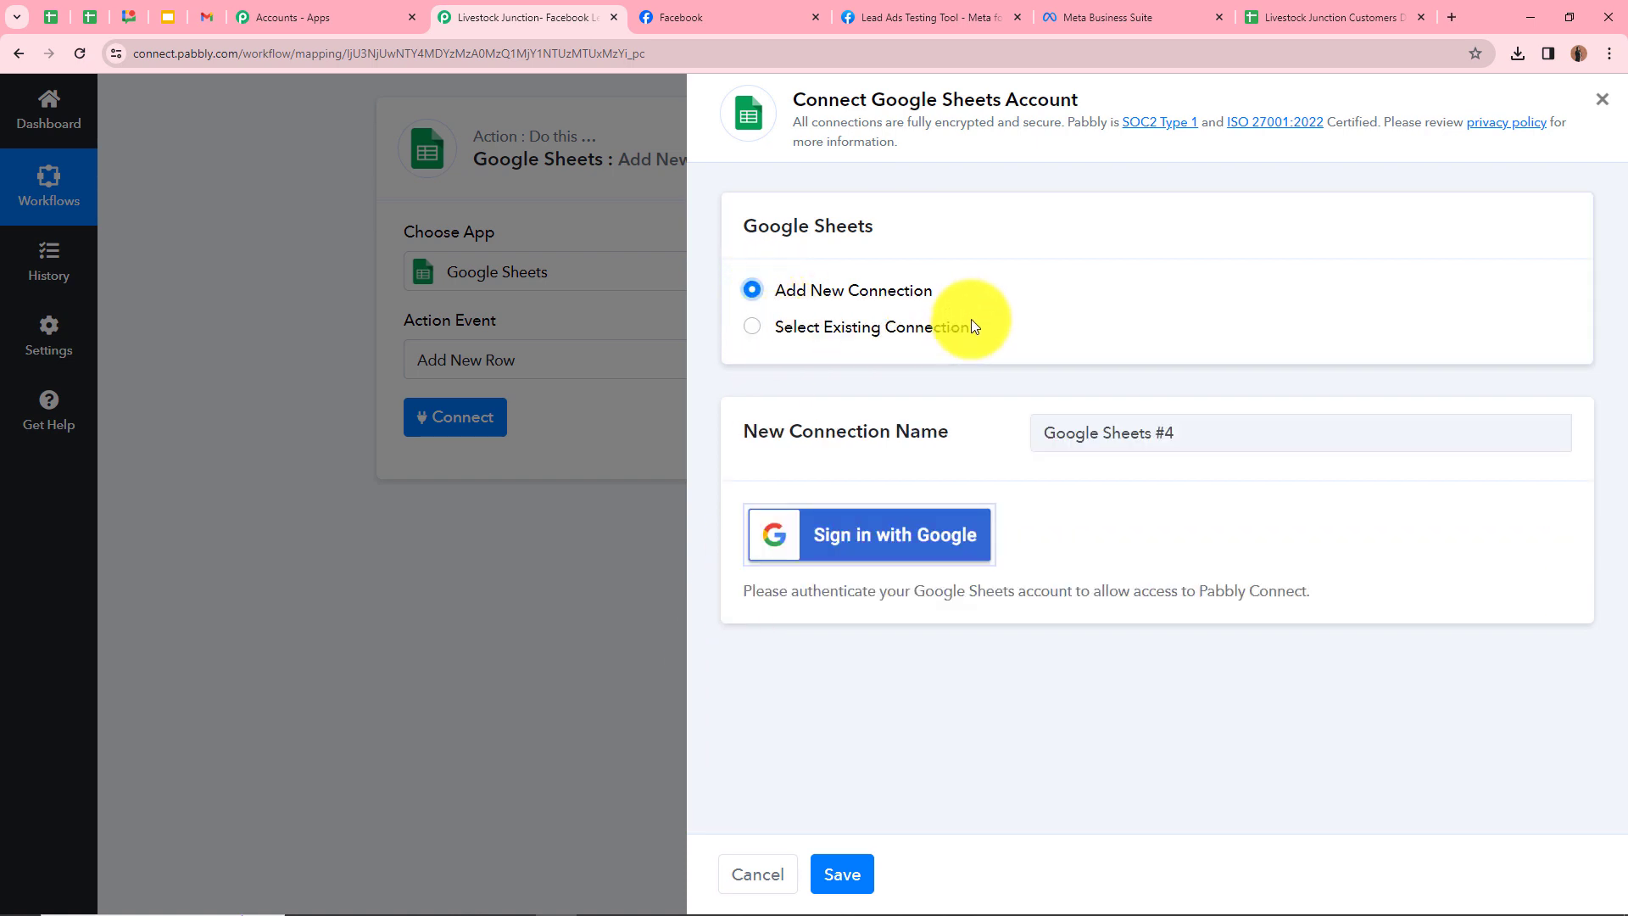
click(852, 537)
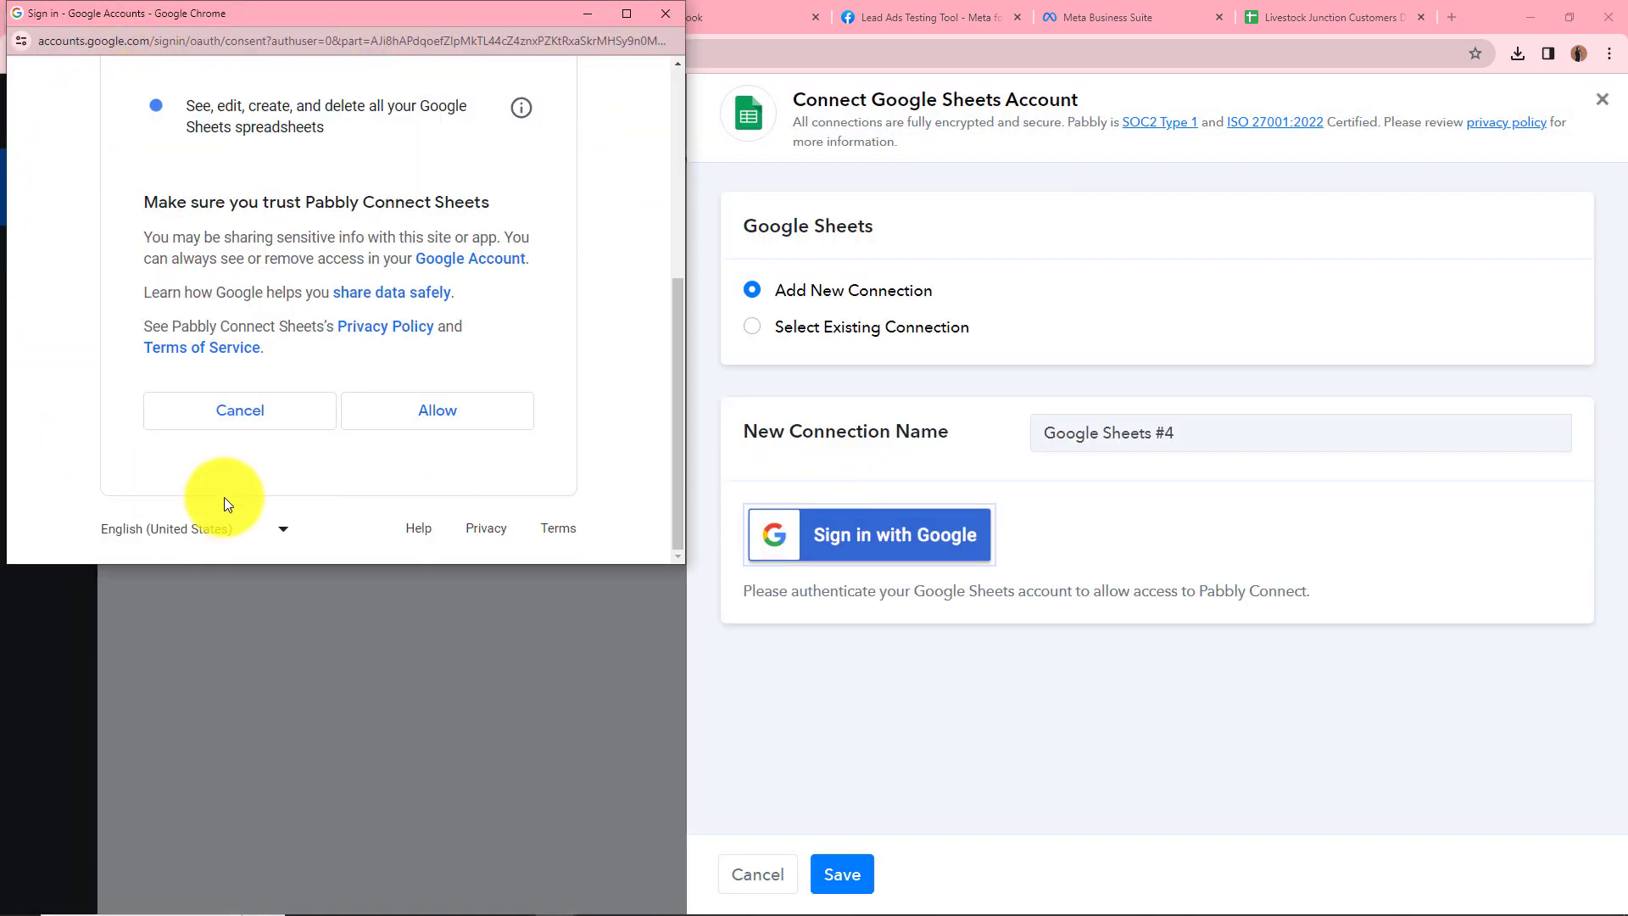
click(431, 420)
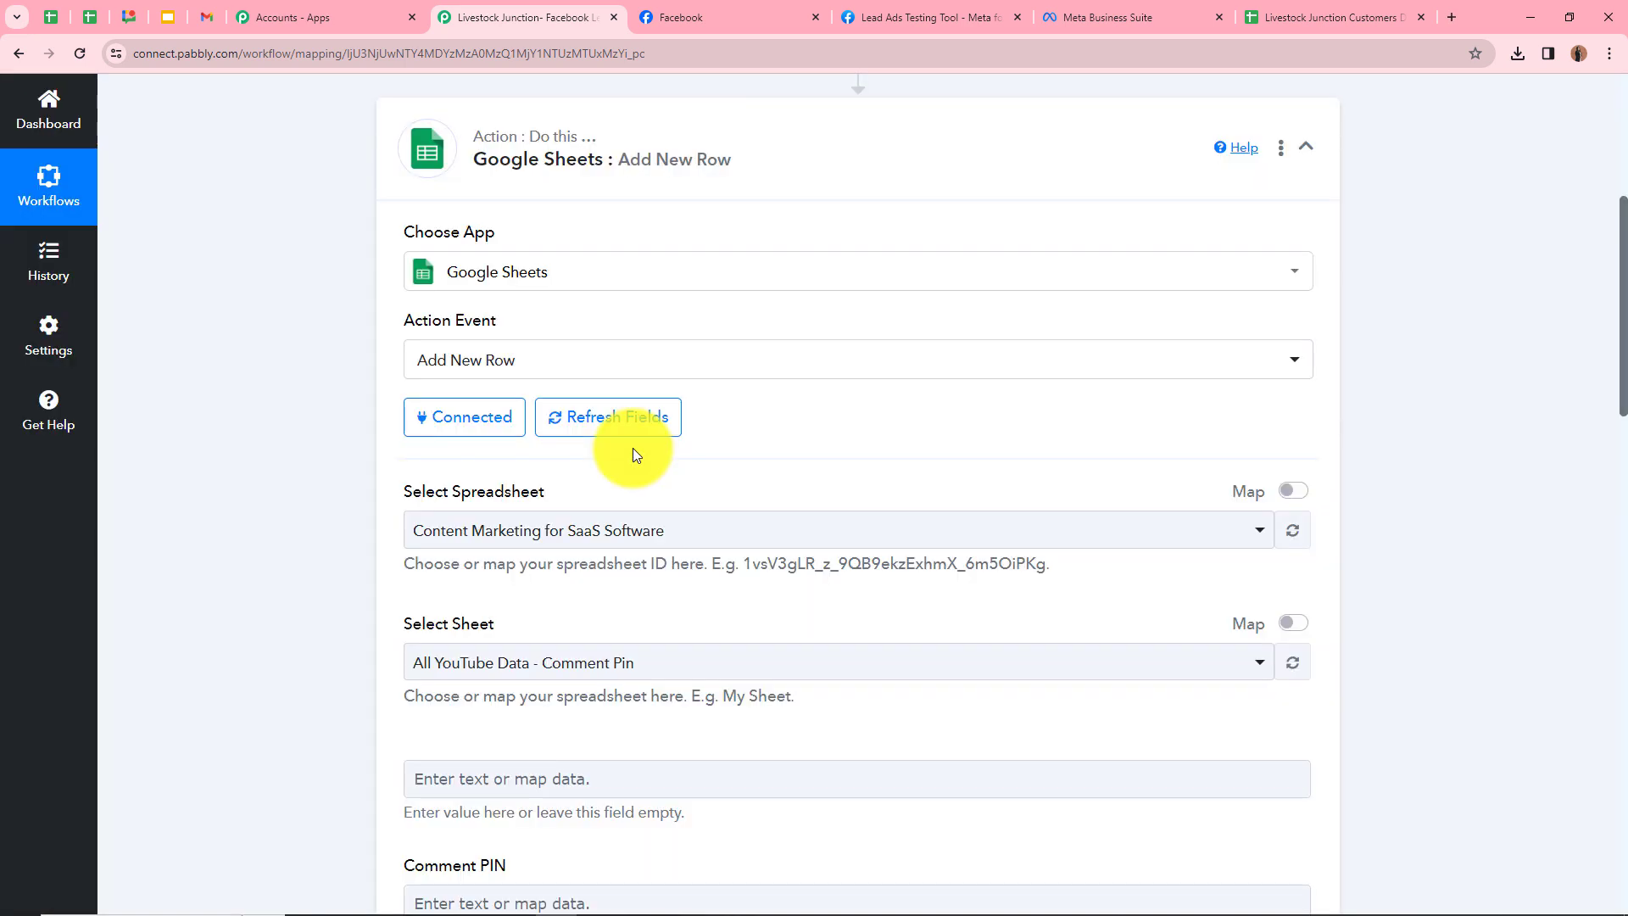
Target the Livestock Junction Customers Details spreadsheet, with Sheet1 filled in automatically
scroll(644, 429, down, 3)
scroll(628, 652, down, 2)
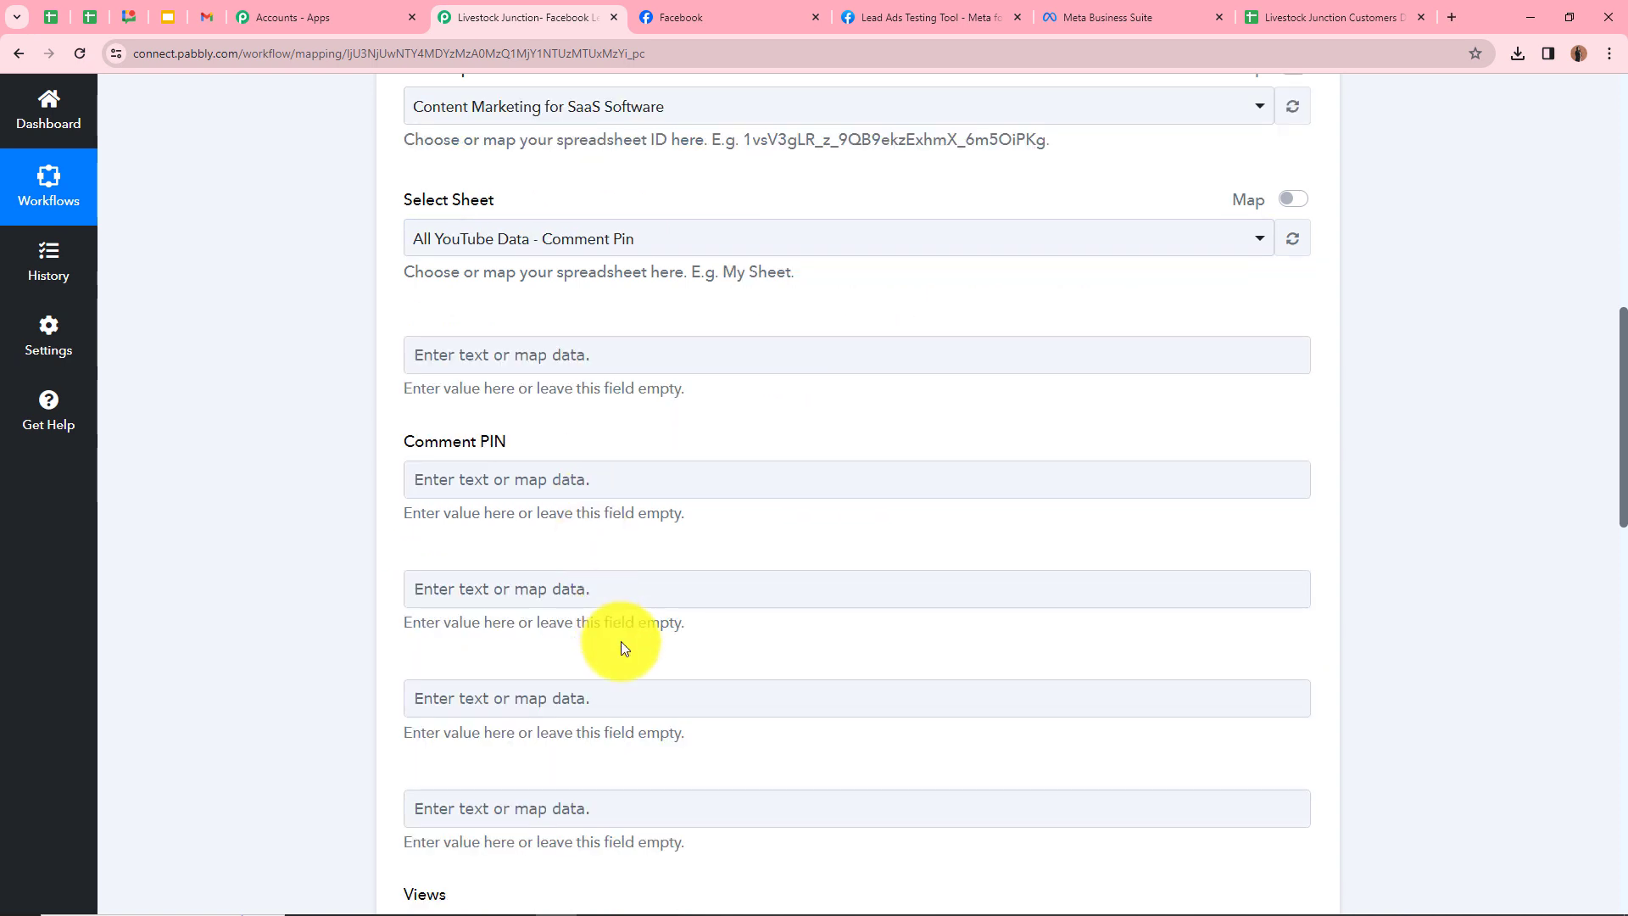
scroll(620, 649, up, 4)
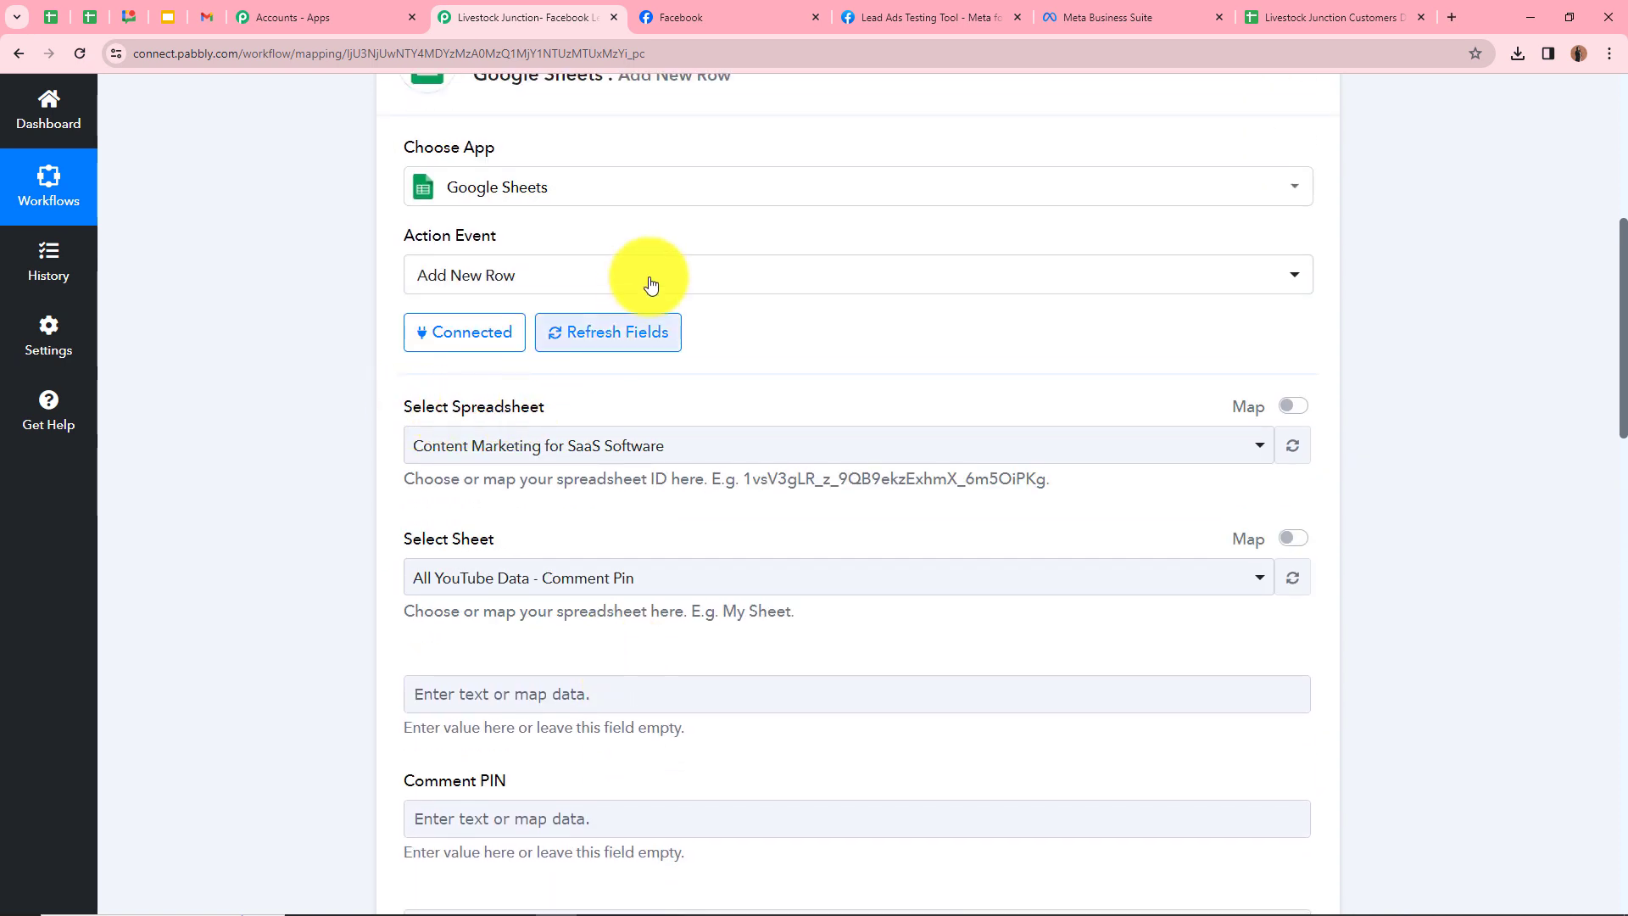
click(1331, 15)
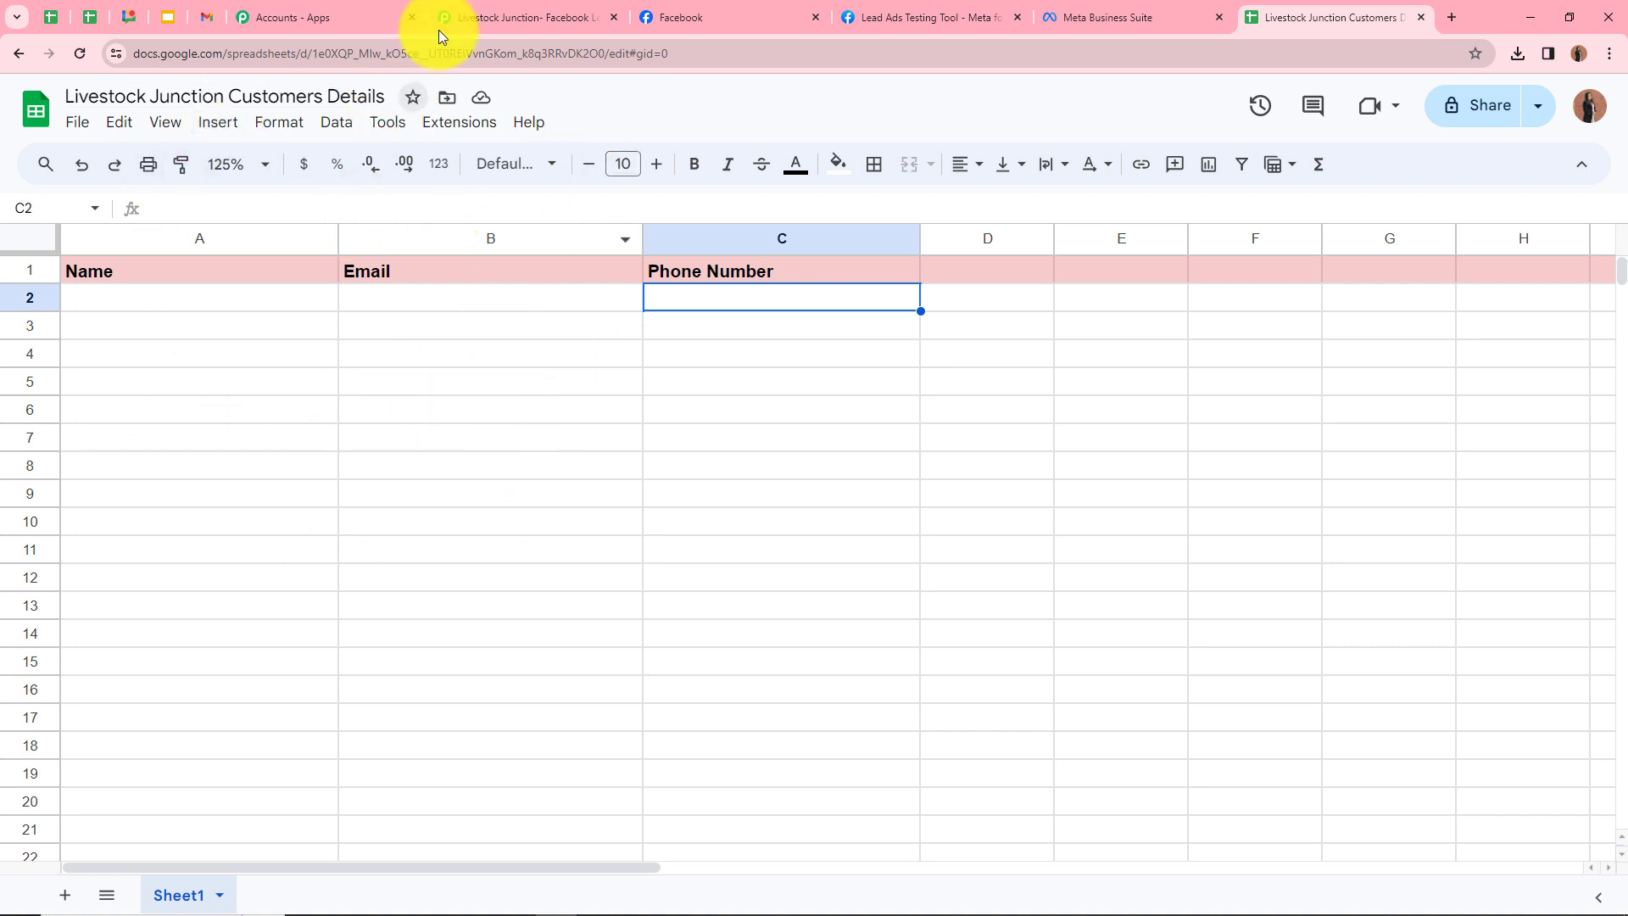
click(490, 17)
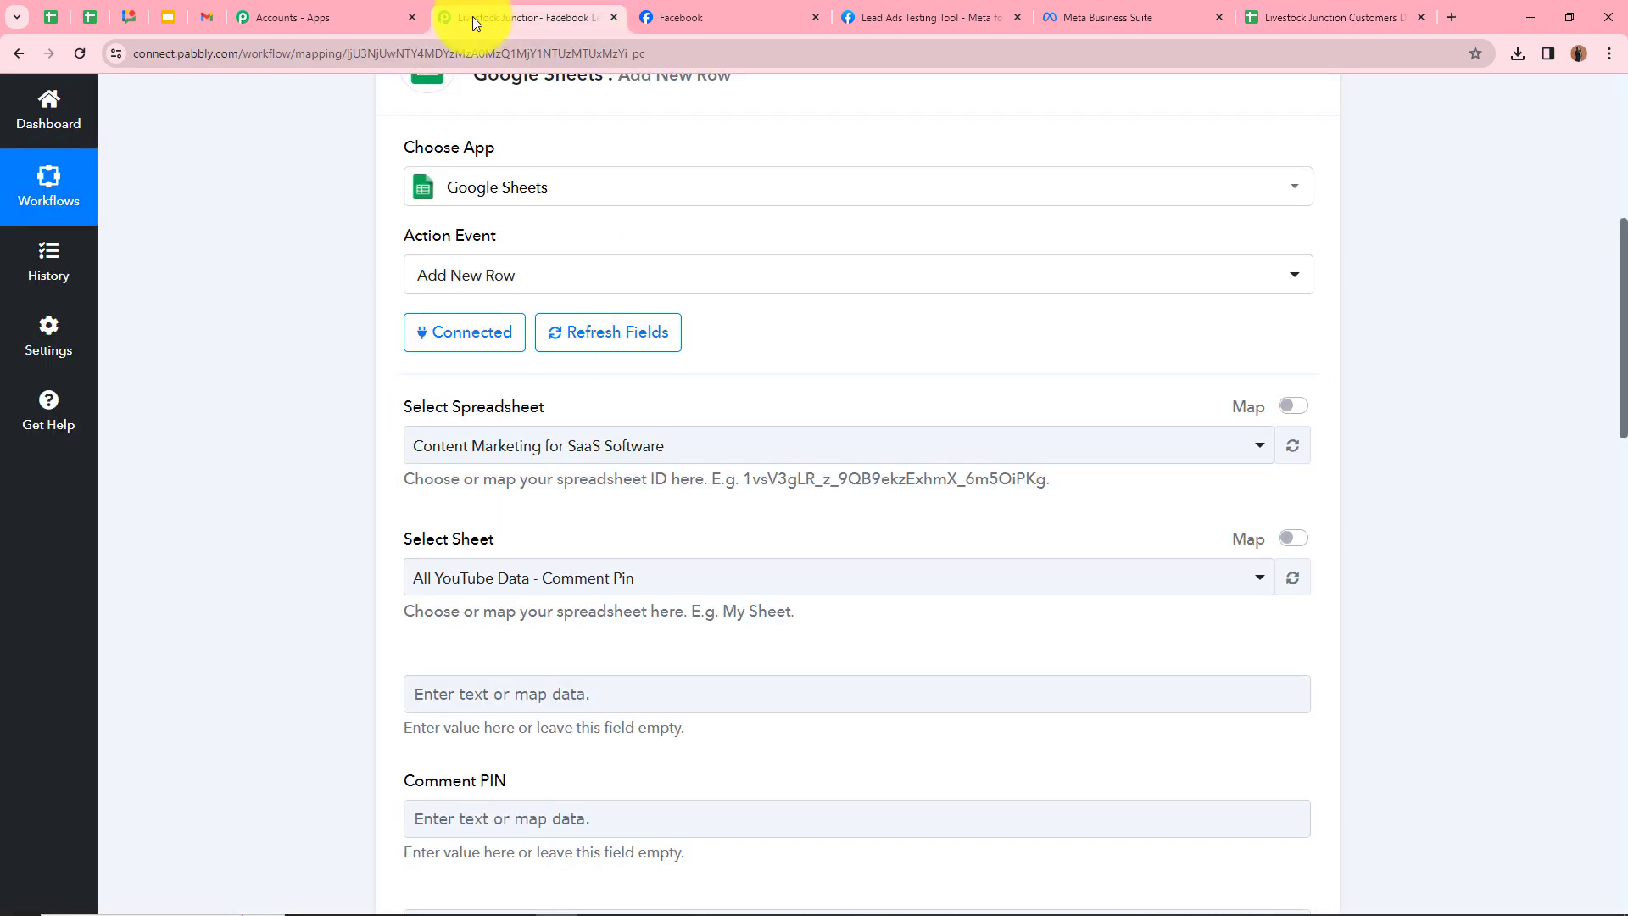
click(562, 437)
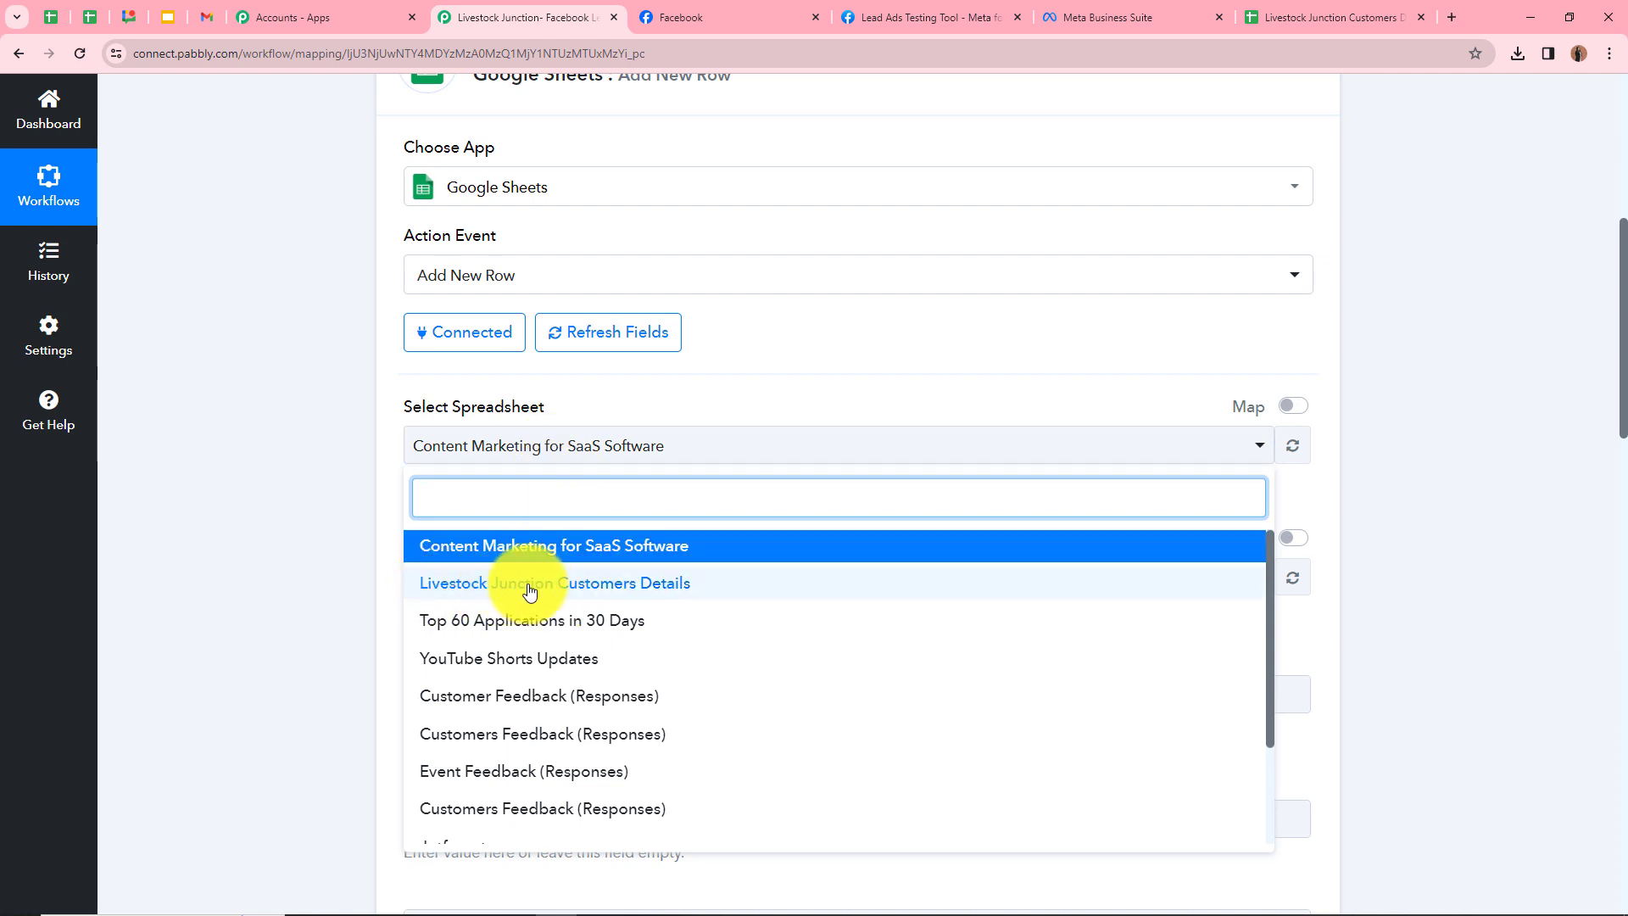
click(596, 585)
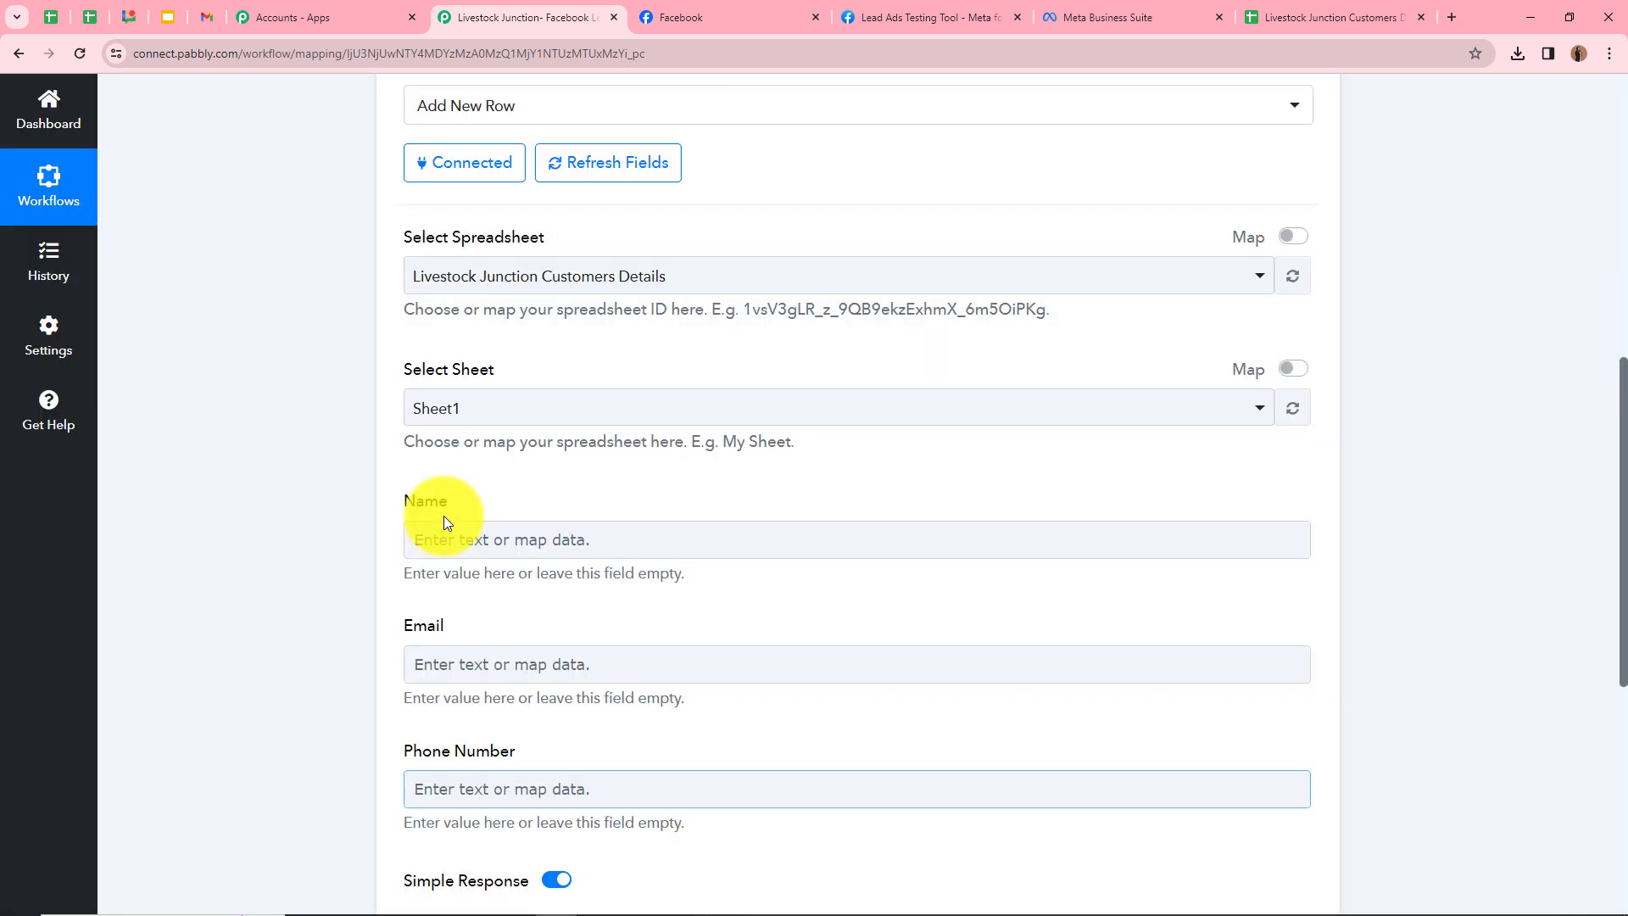
scroll(444, 513, up, 1)
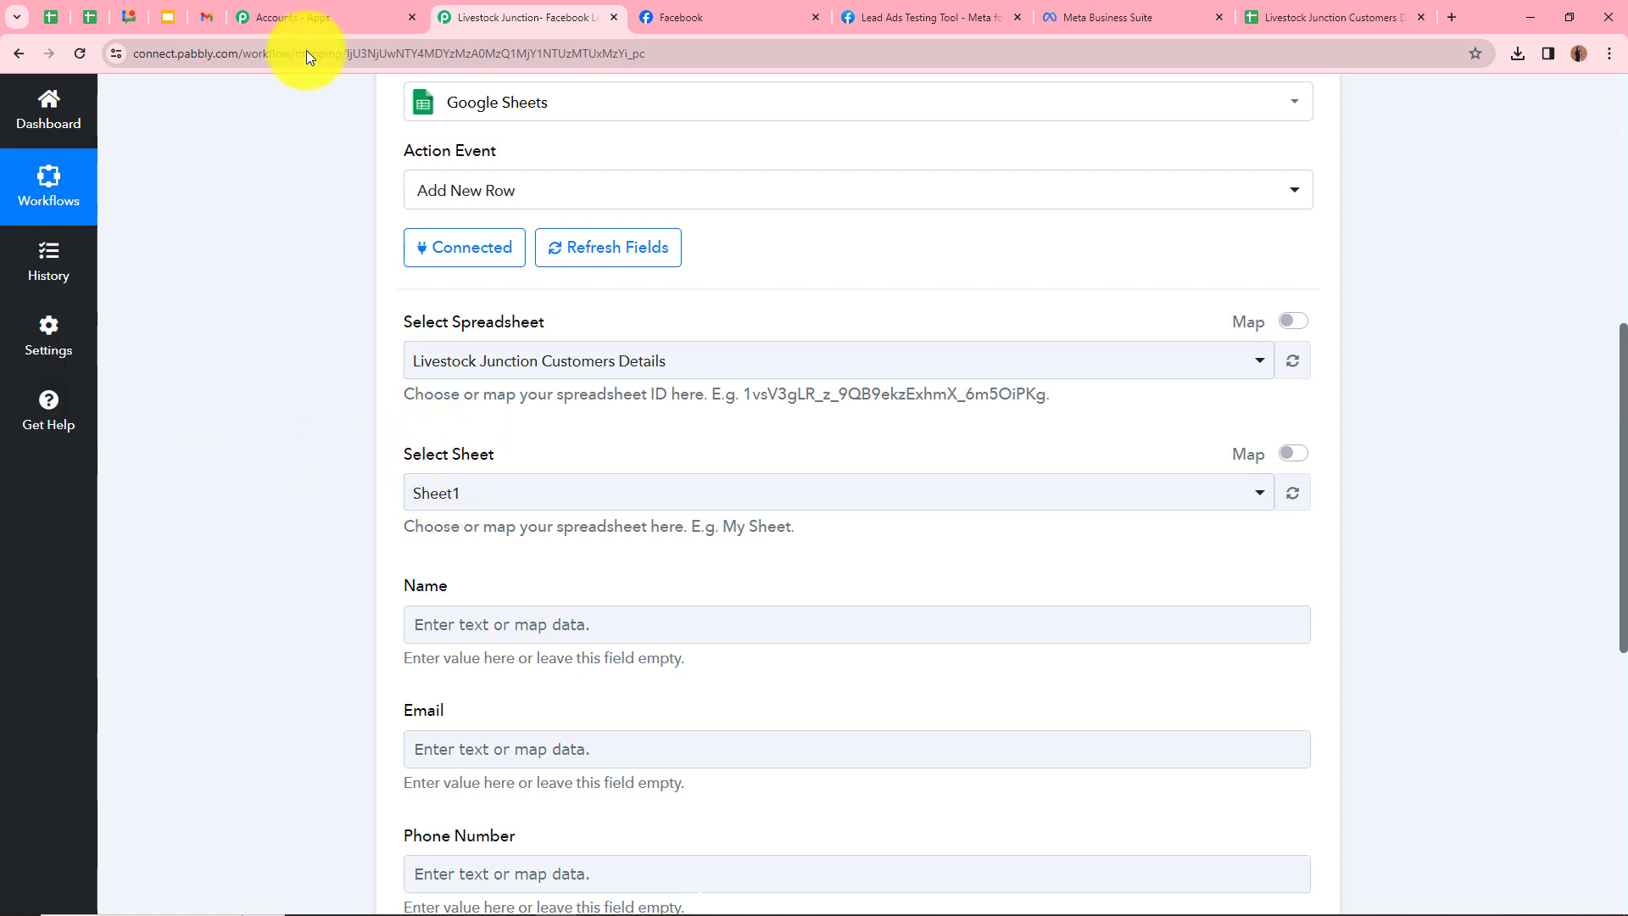
click(1333, 17)
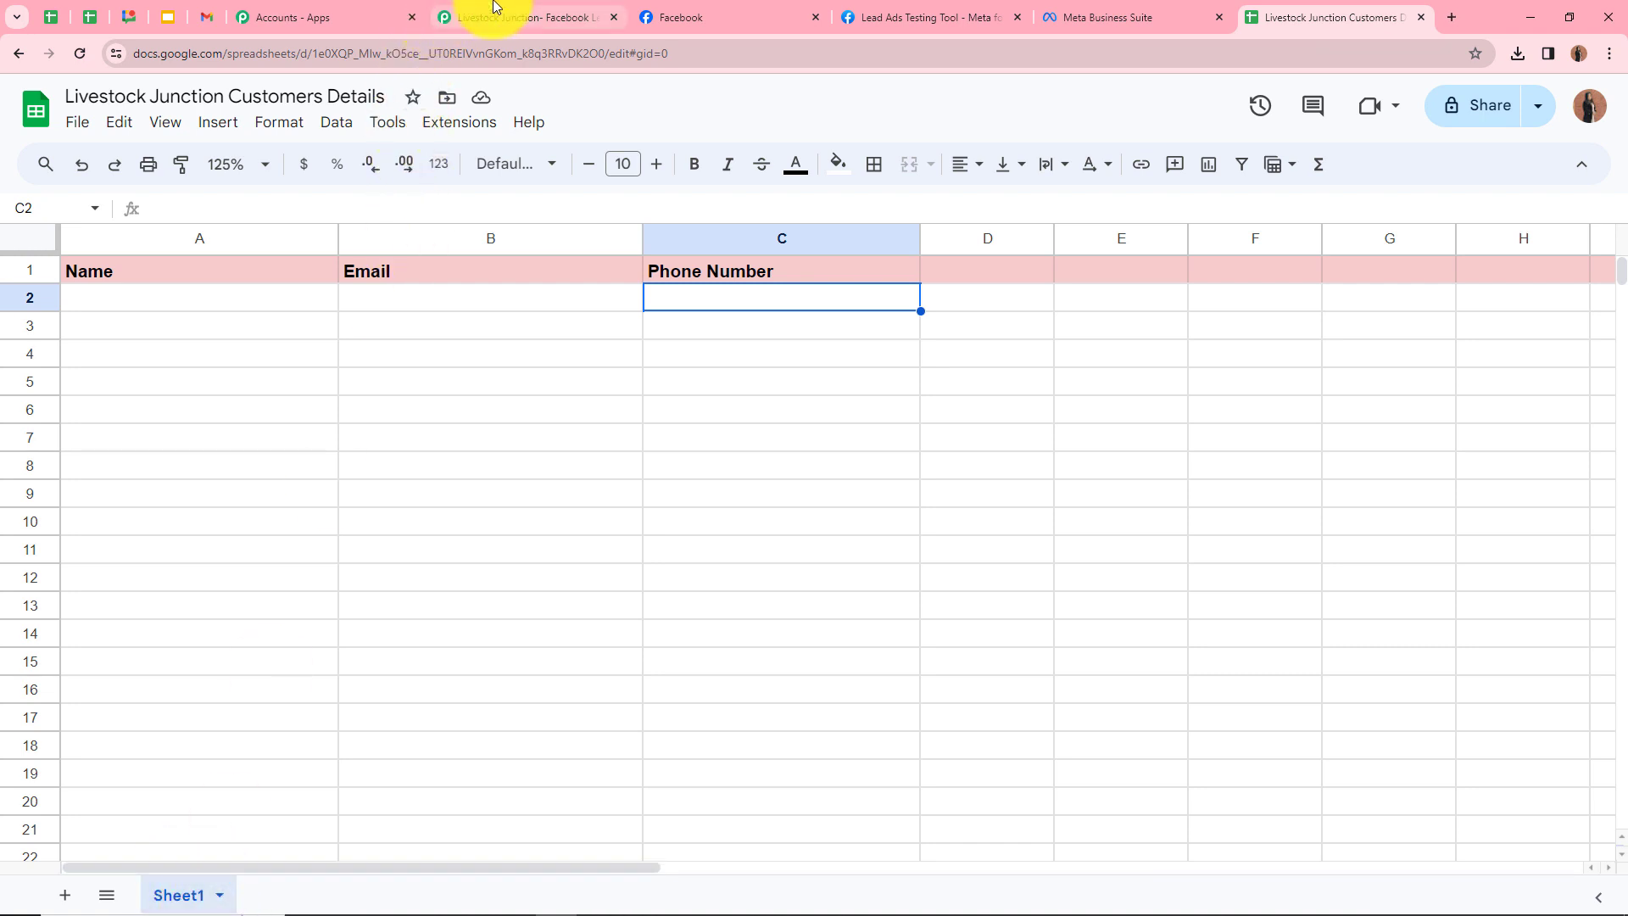
click(490, 14)
click(526, 501)
click(519, 602)
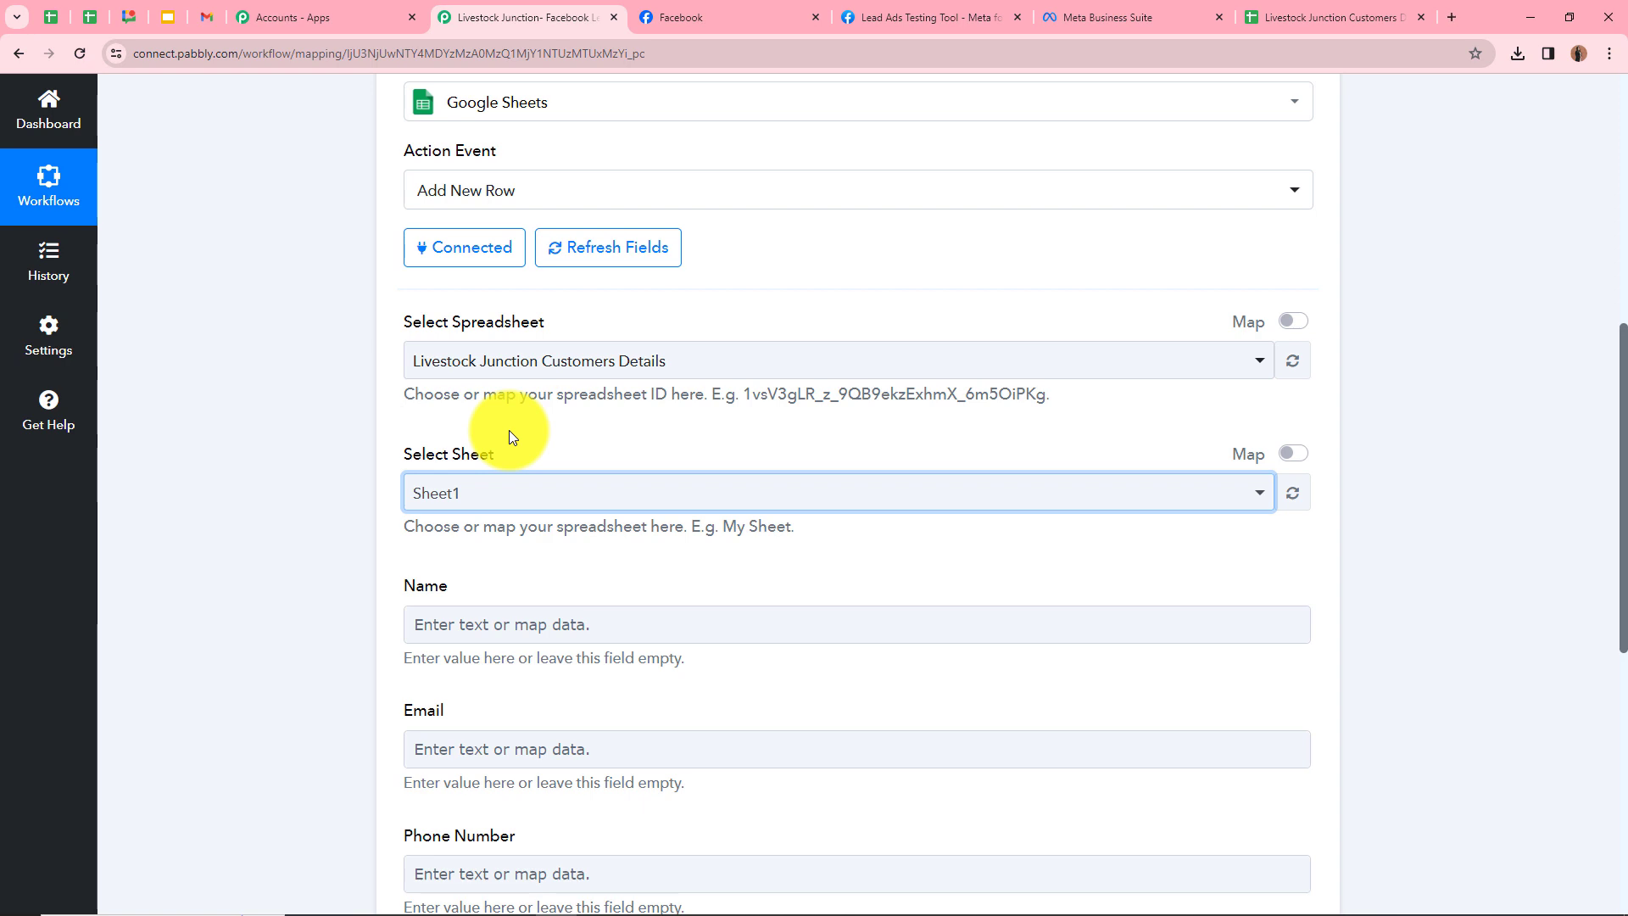
scroll(388, 491, down, 1)
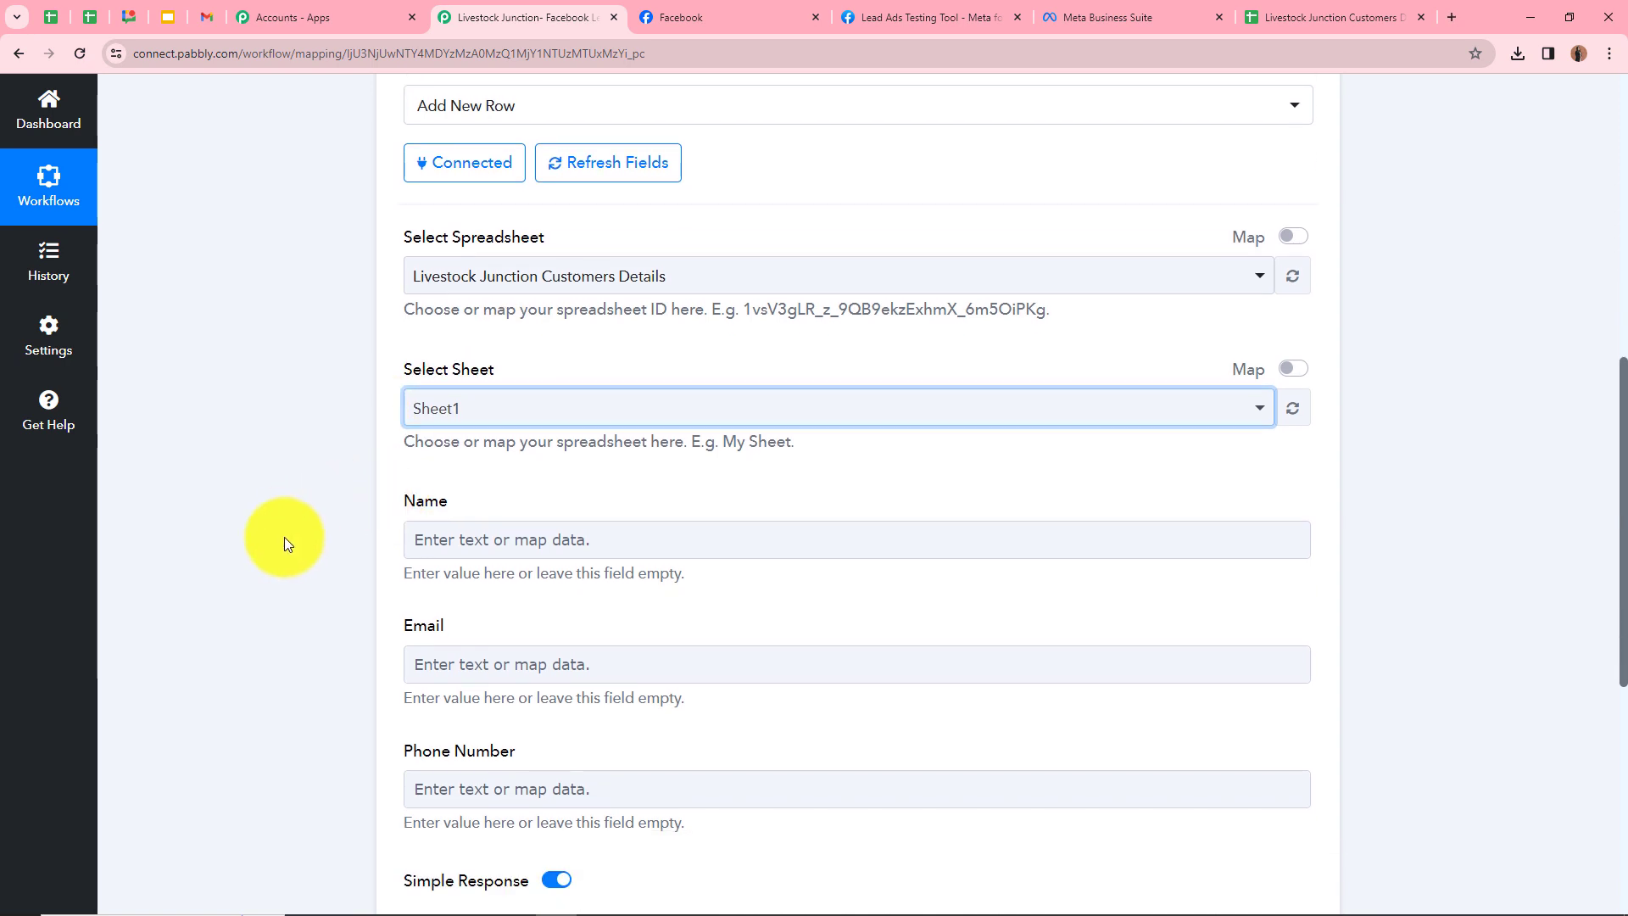
scroll(424, 348, down, 2)
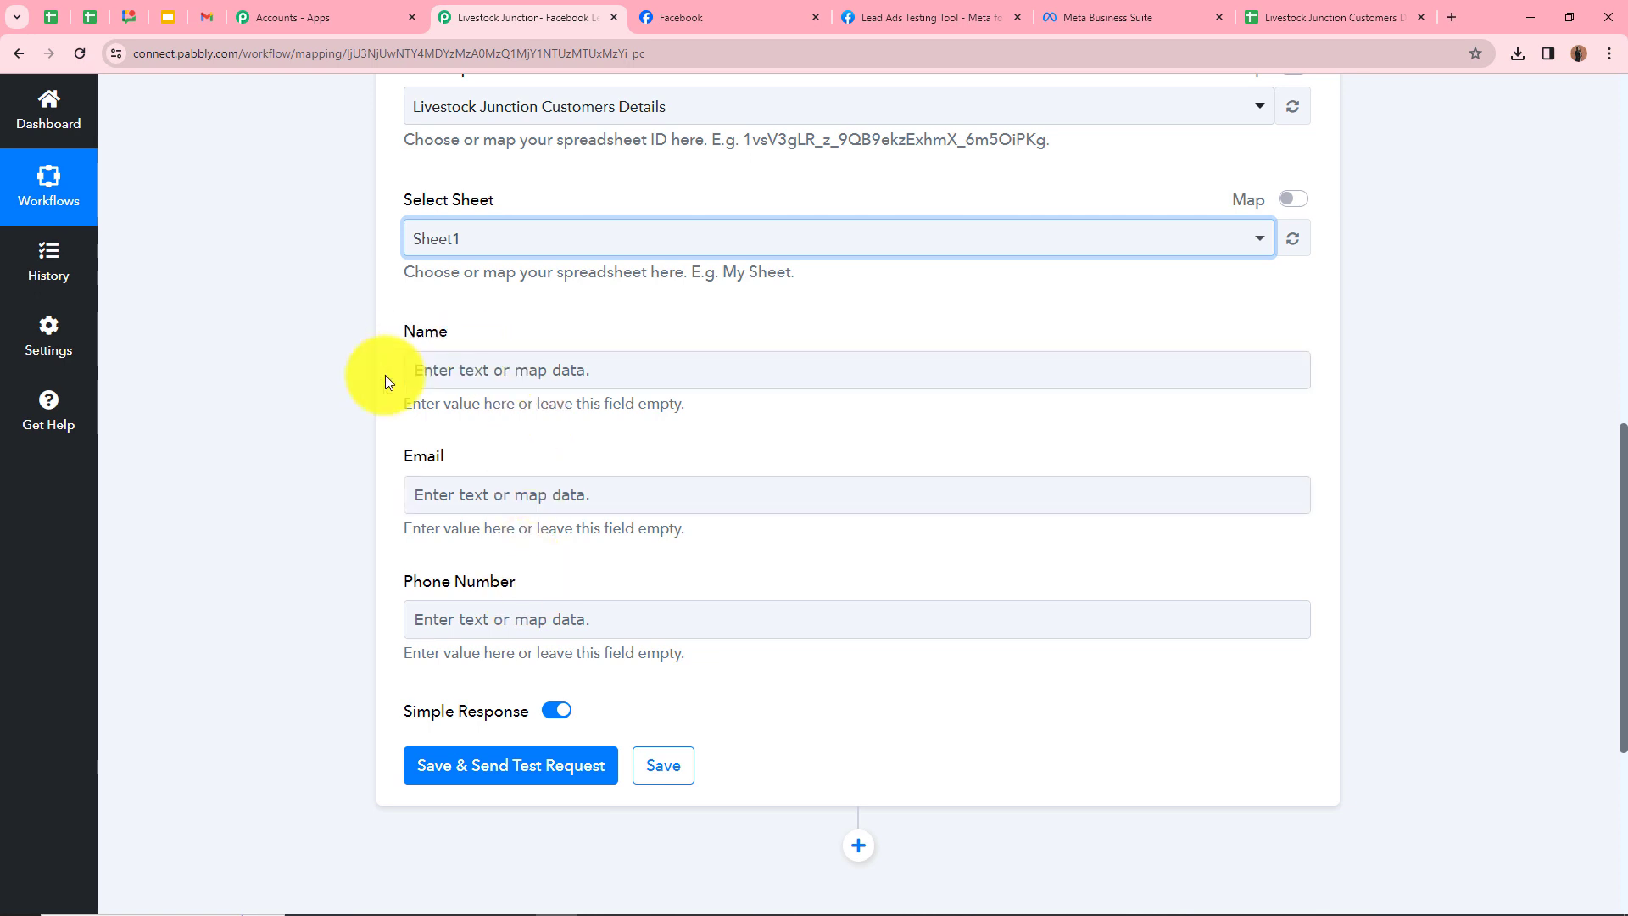
scroll(352, 540, up, 1)
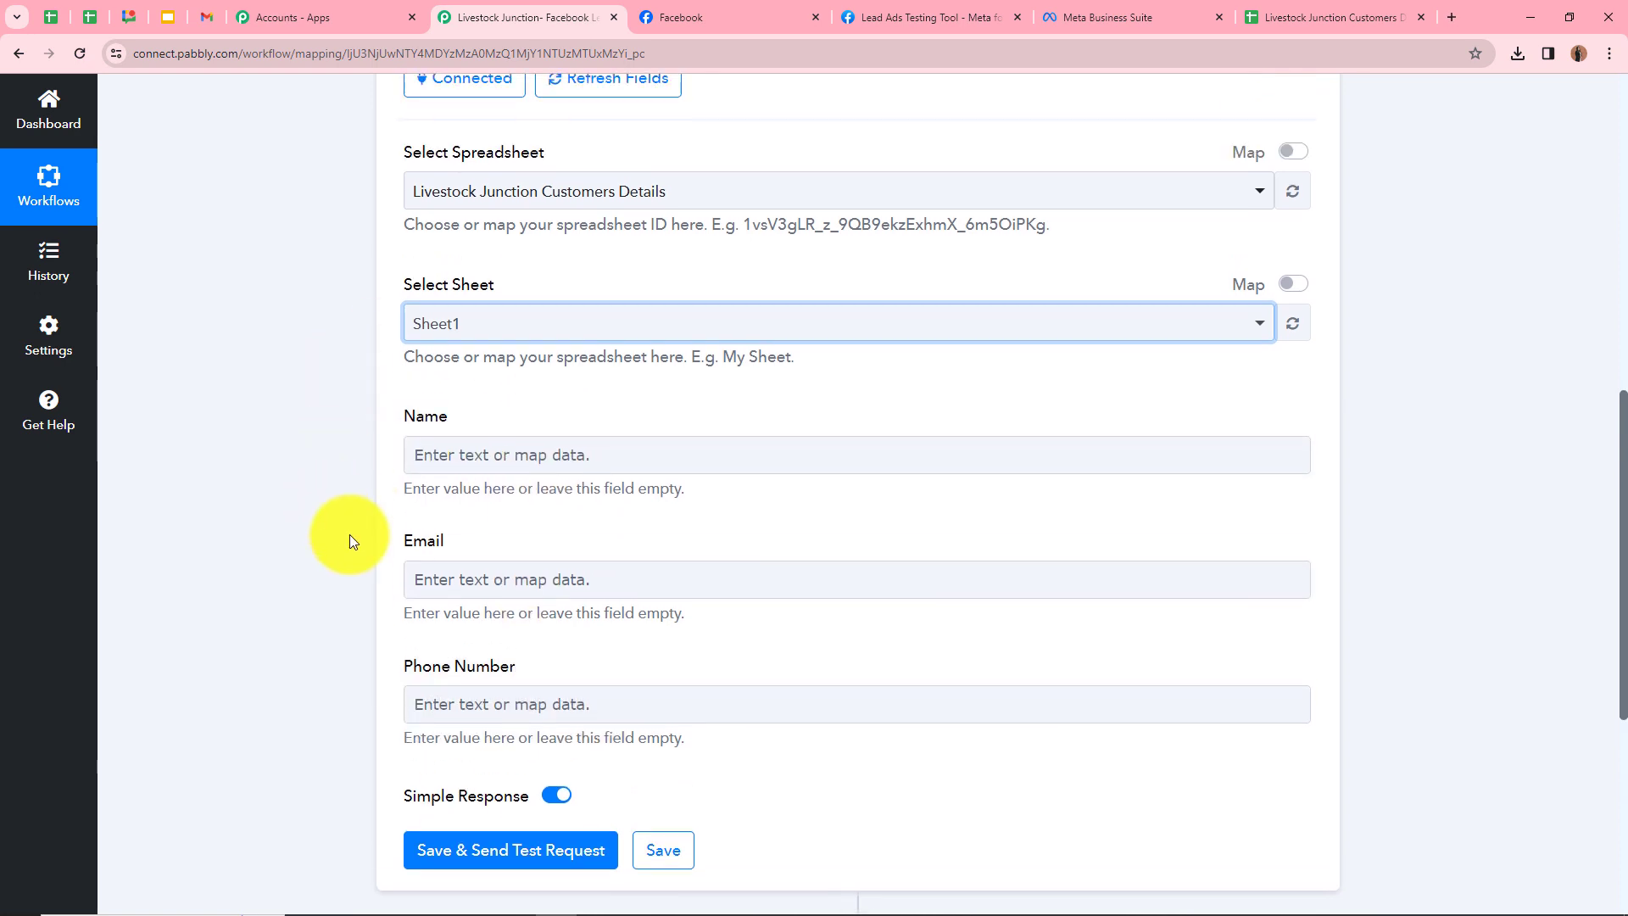
click(1293, 17)
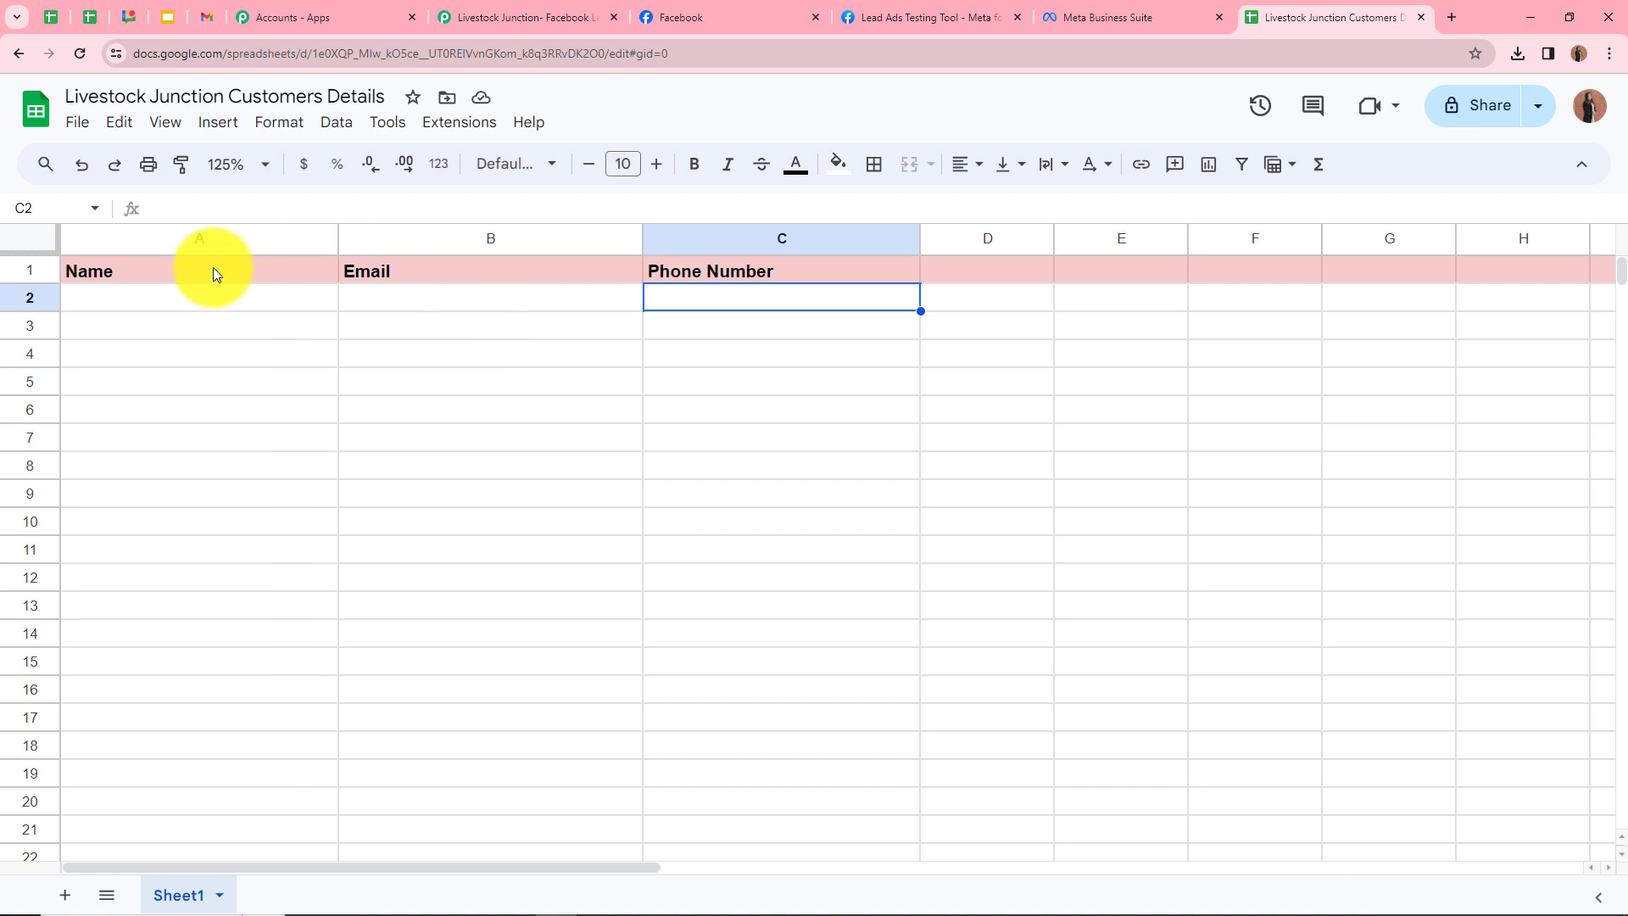
click(212, 270)
click(521, 270)
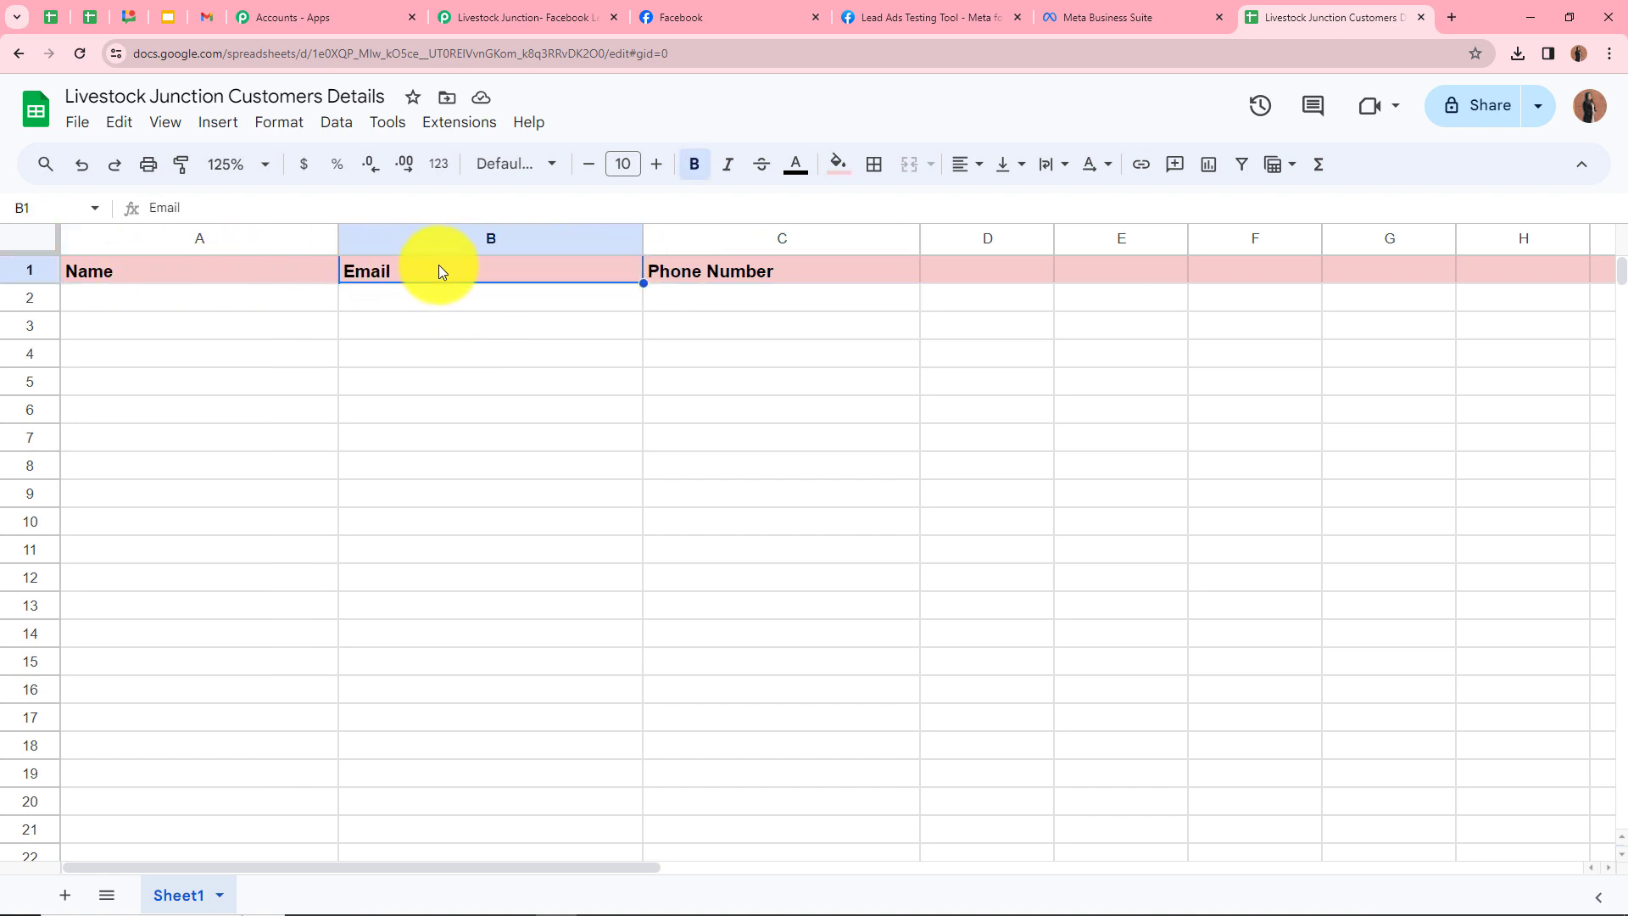
click(755, 266)
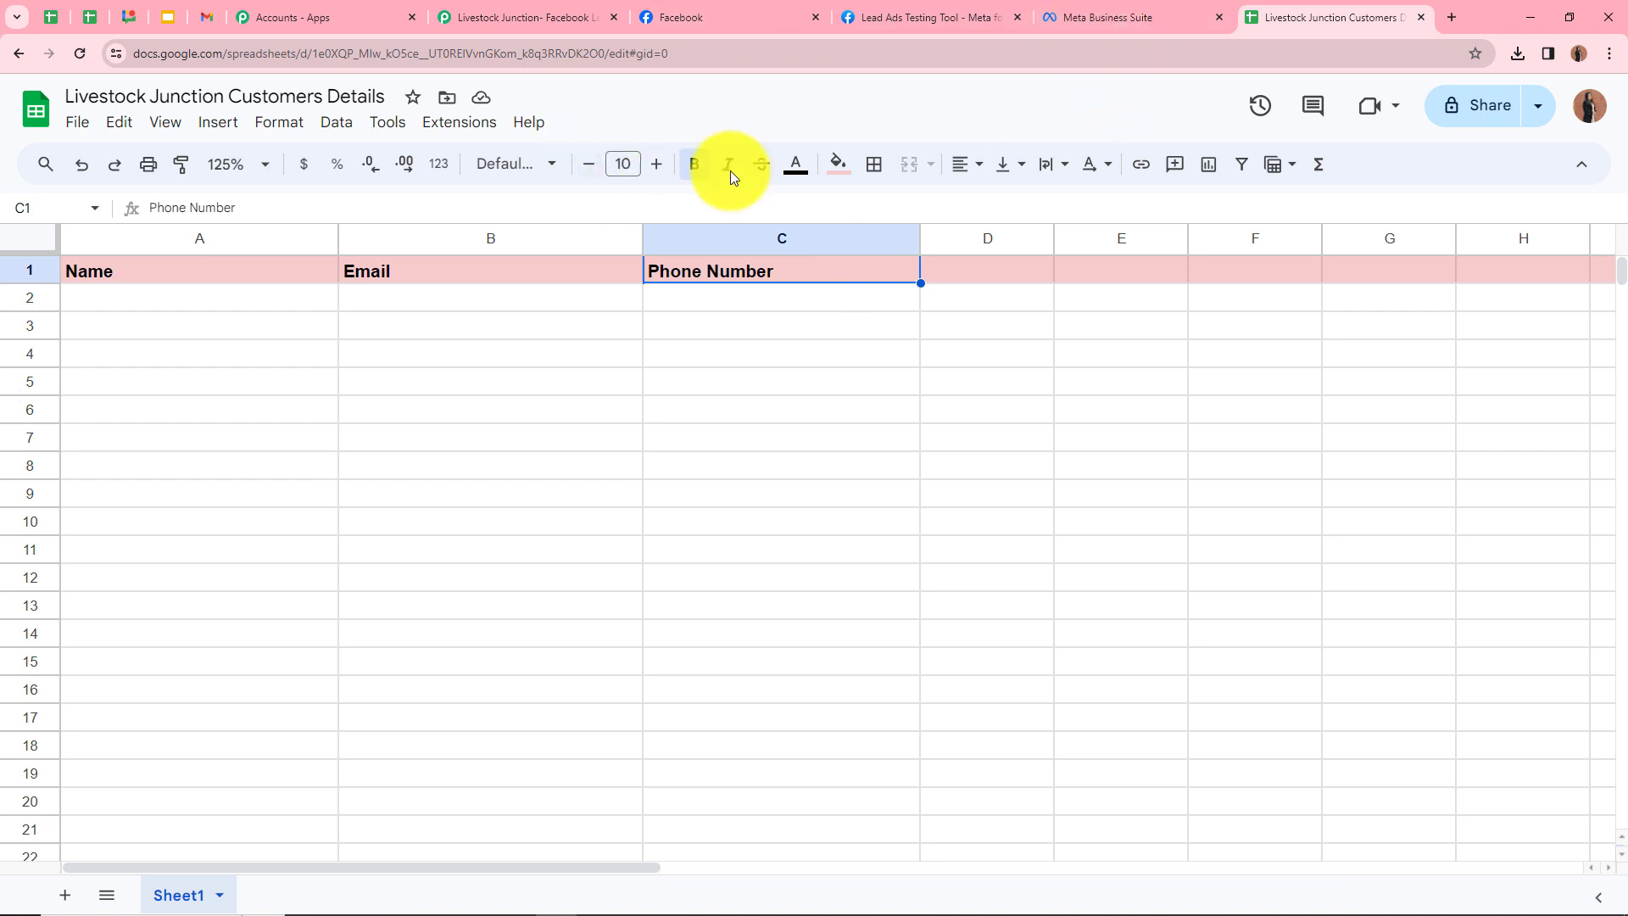
click(500, 15)
scroll(465, 597, up, 10)
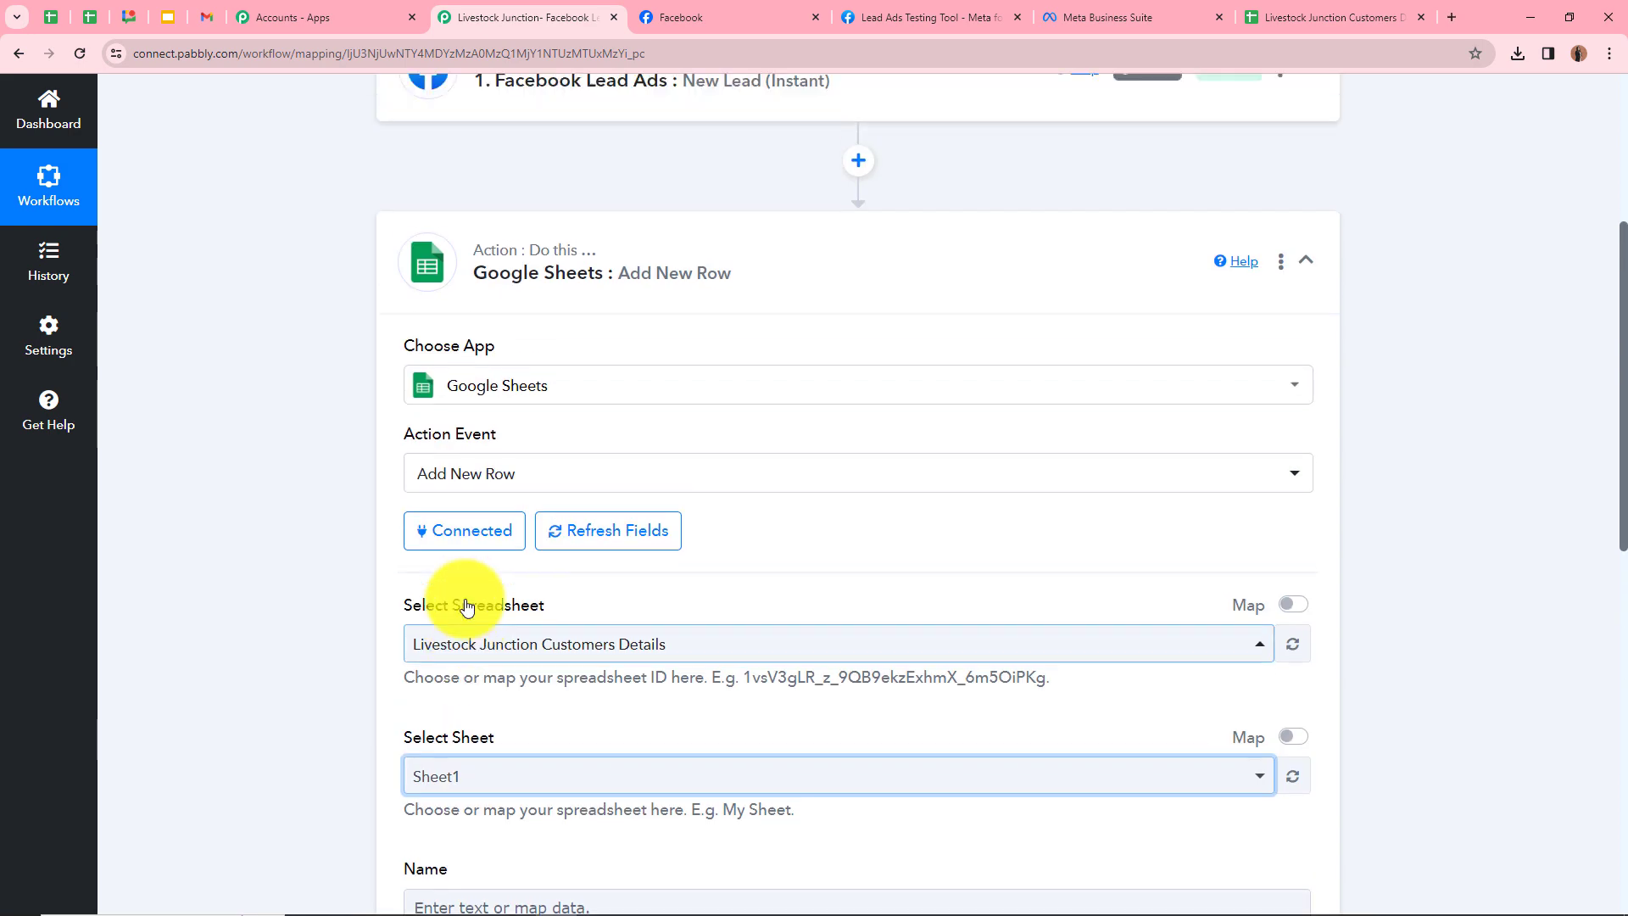
Map the Facebook lead's Res4 Full Name into the Name column
scroll(579, 481, down, 10)
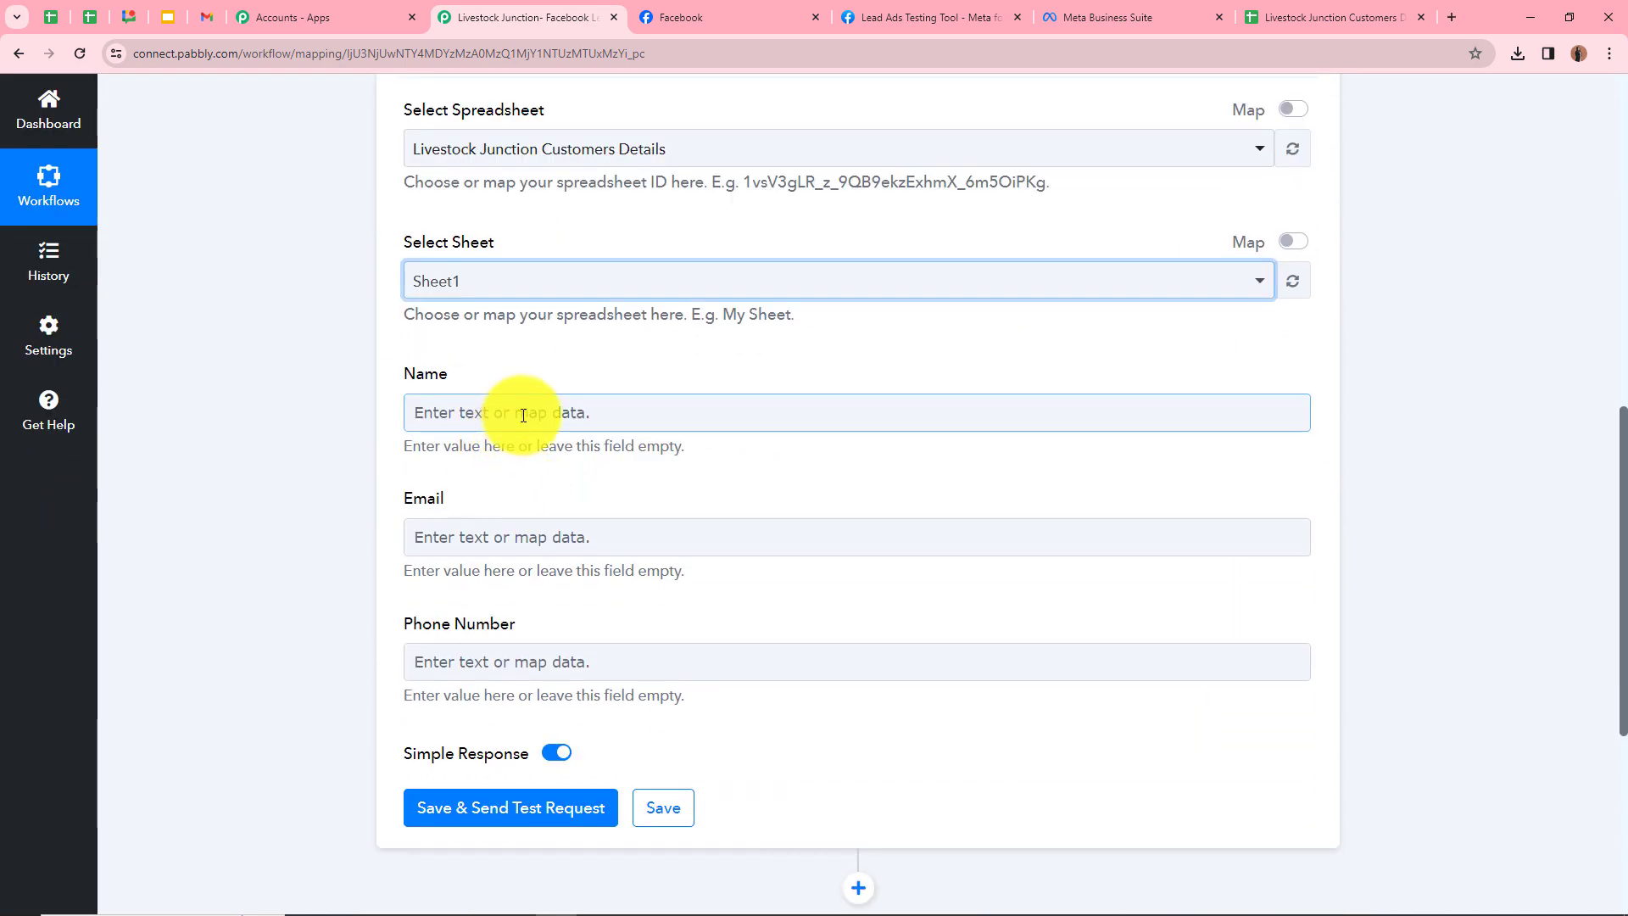
click(523, 416)
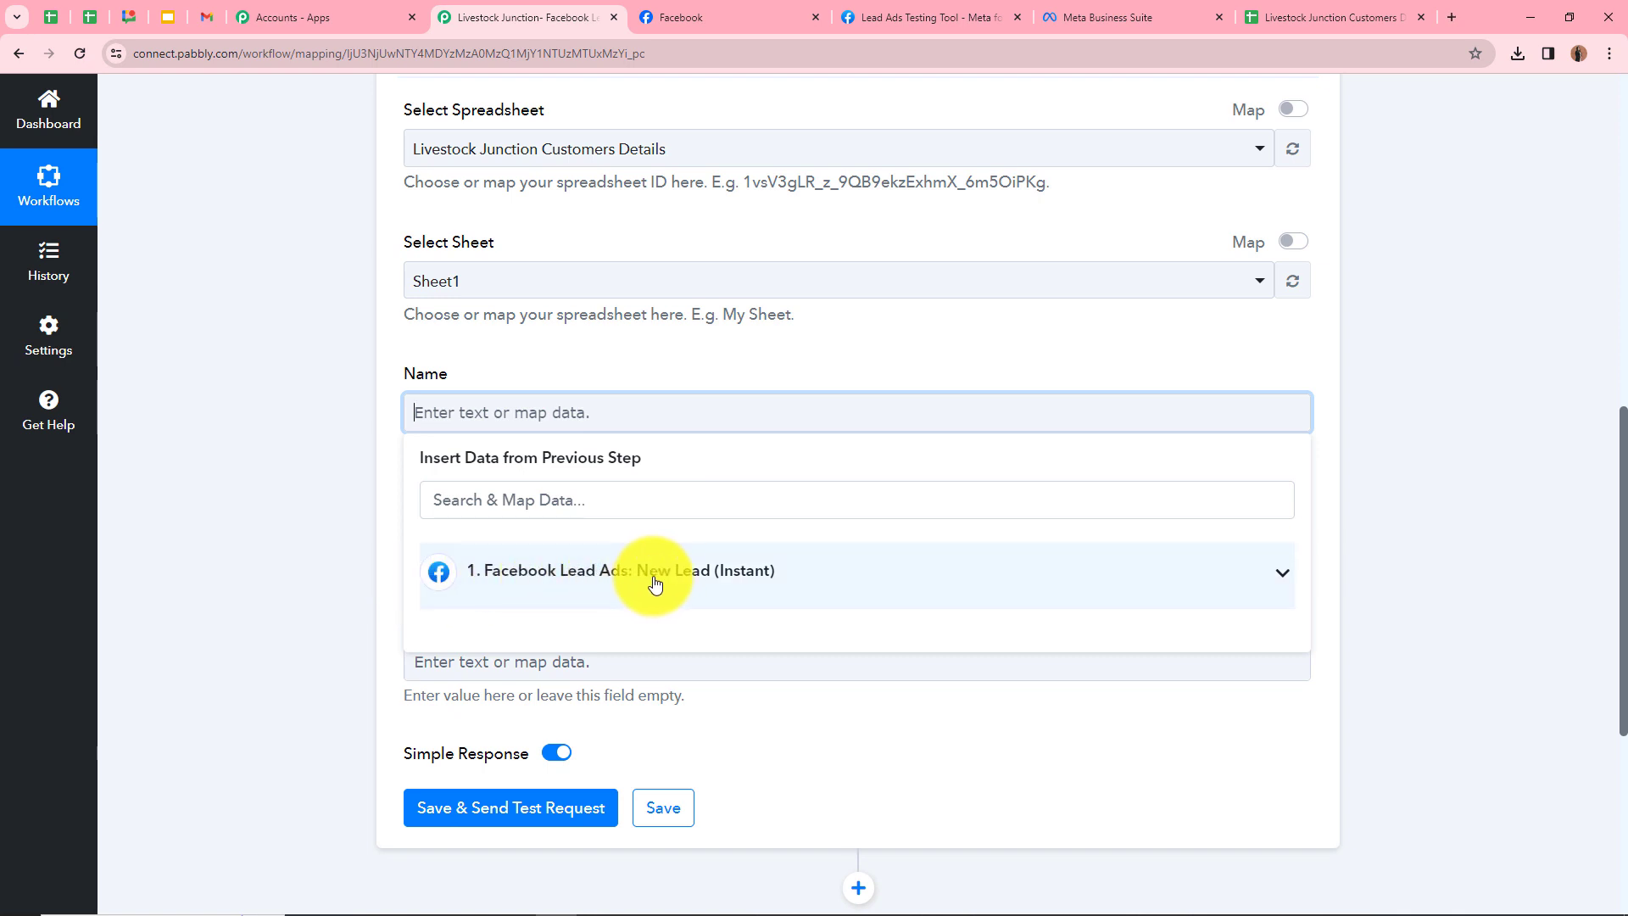
click(1277, 571)
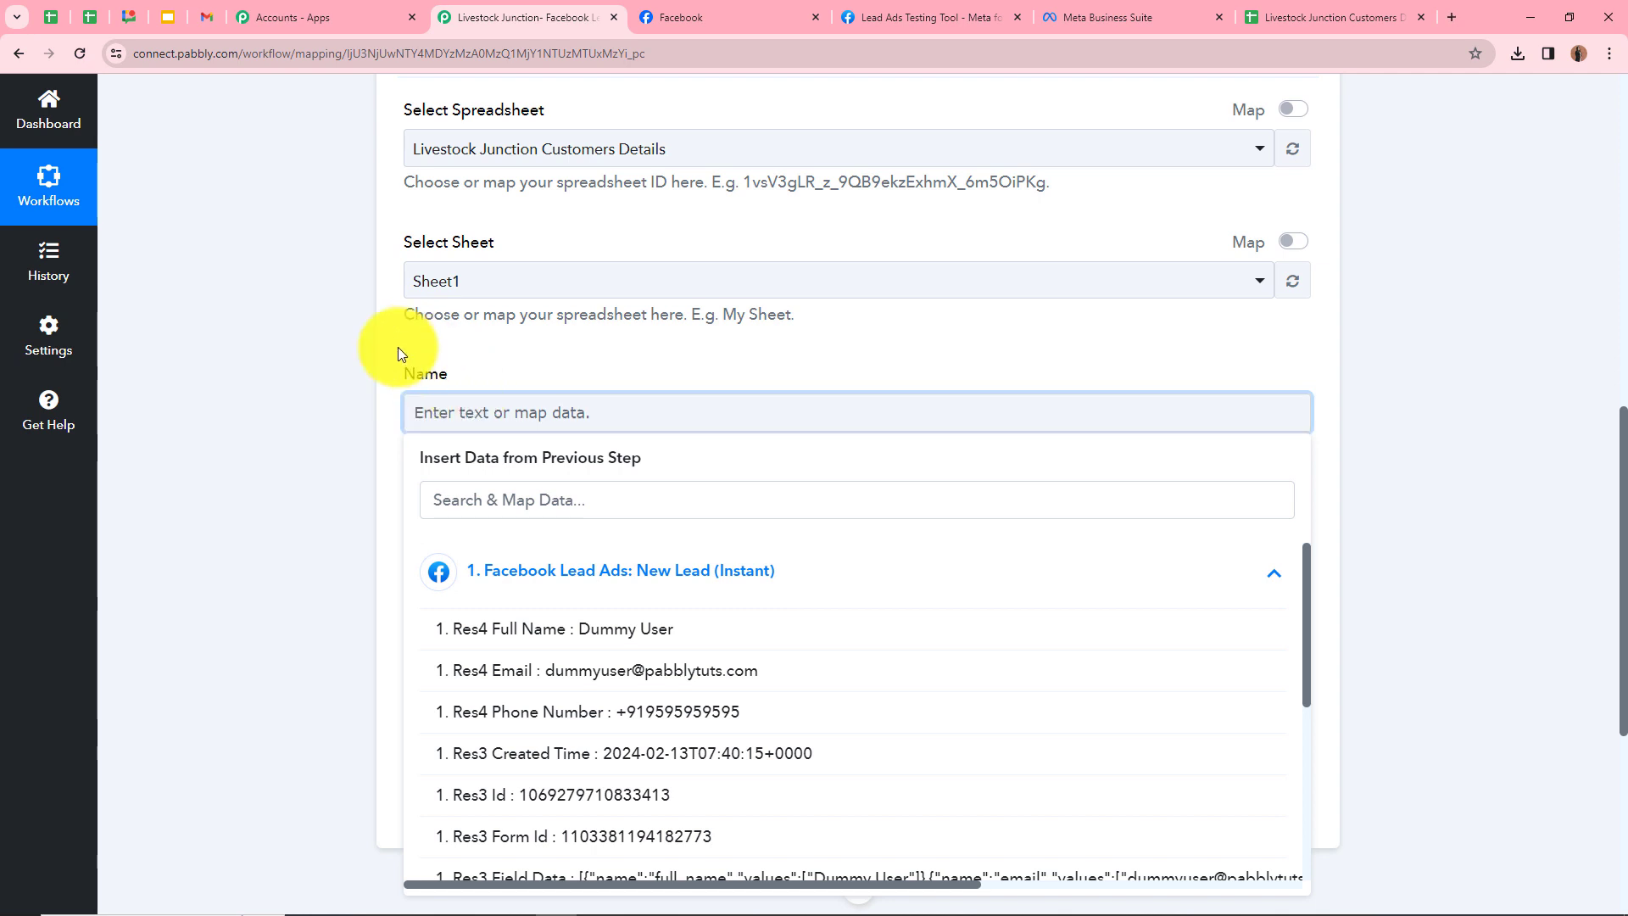
scroll(356, 449, down, 1)
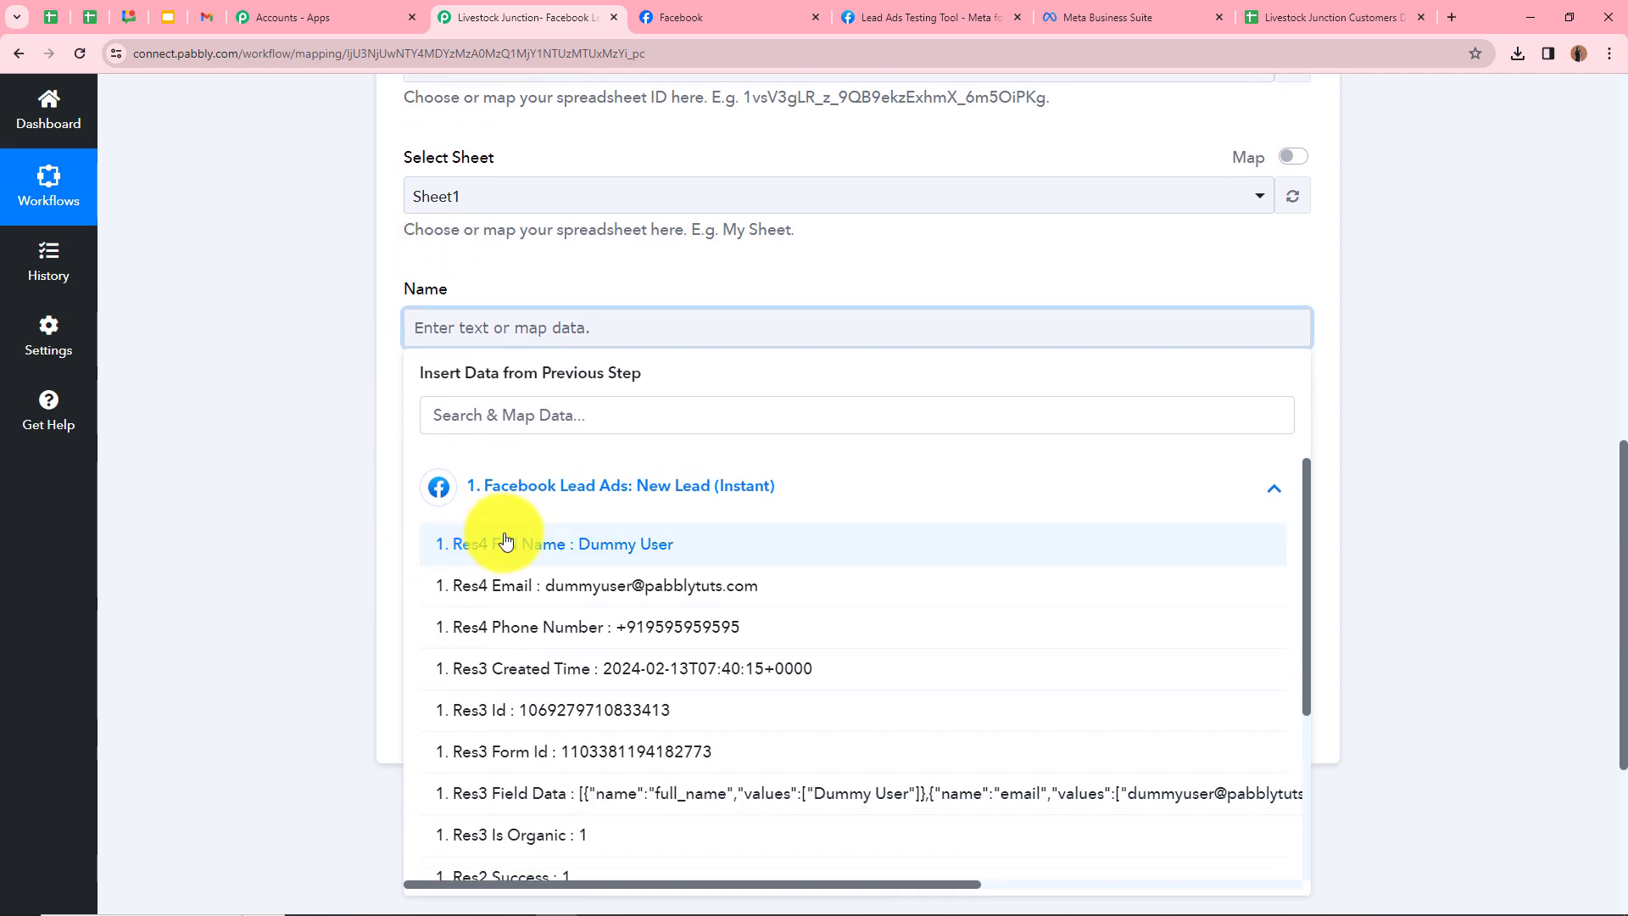
click(661, 549)
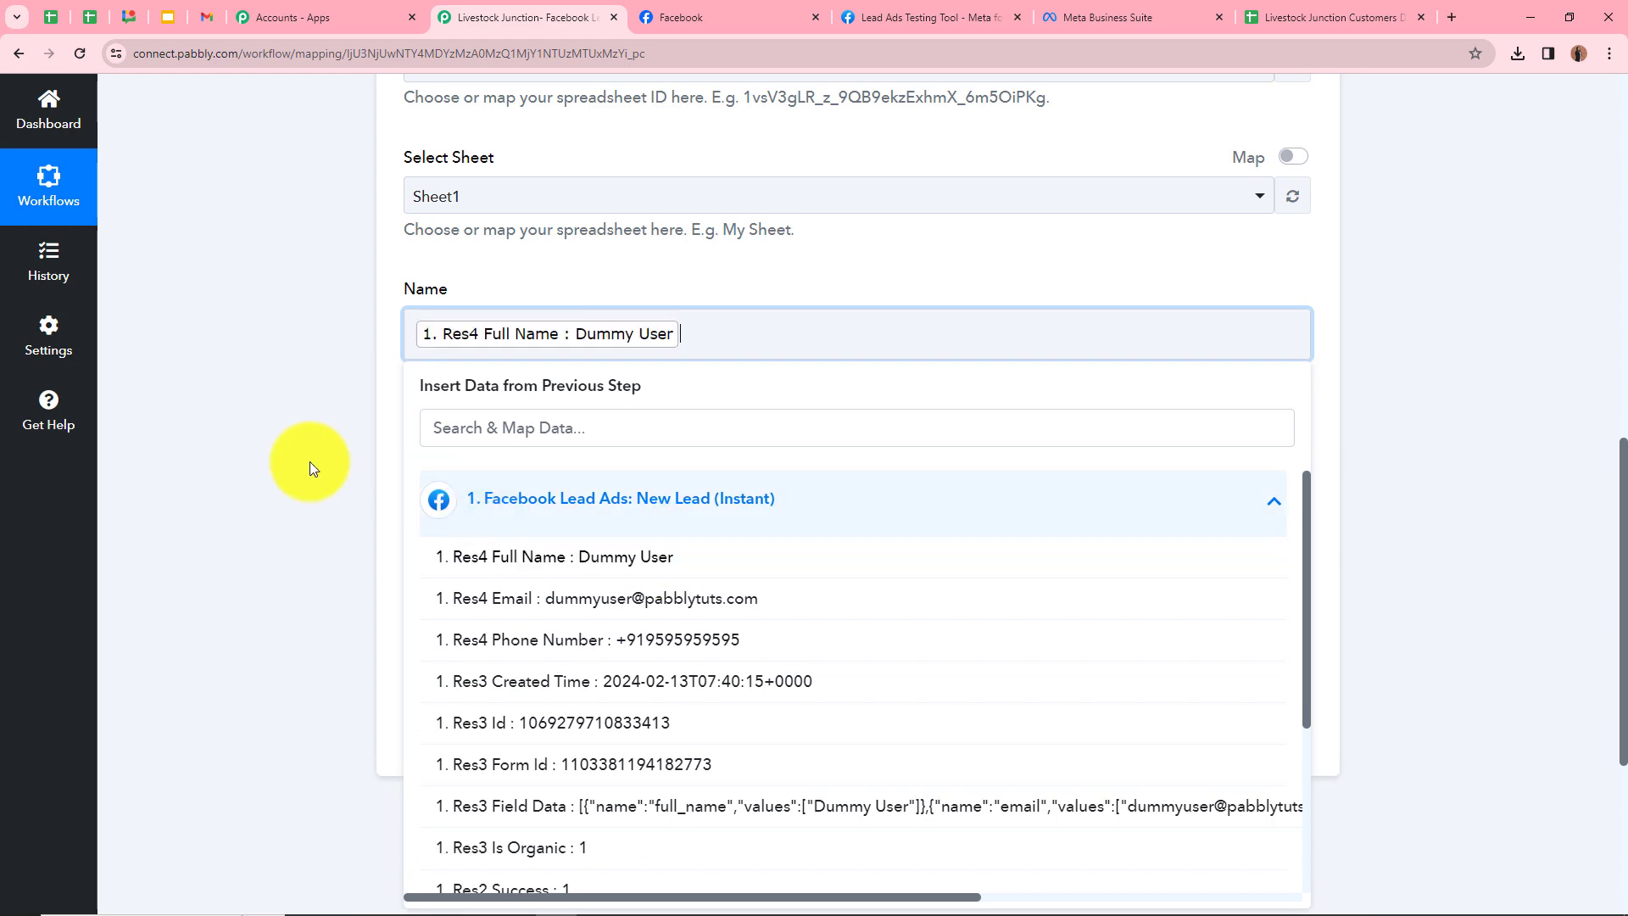
click(309, 463)
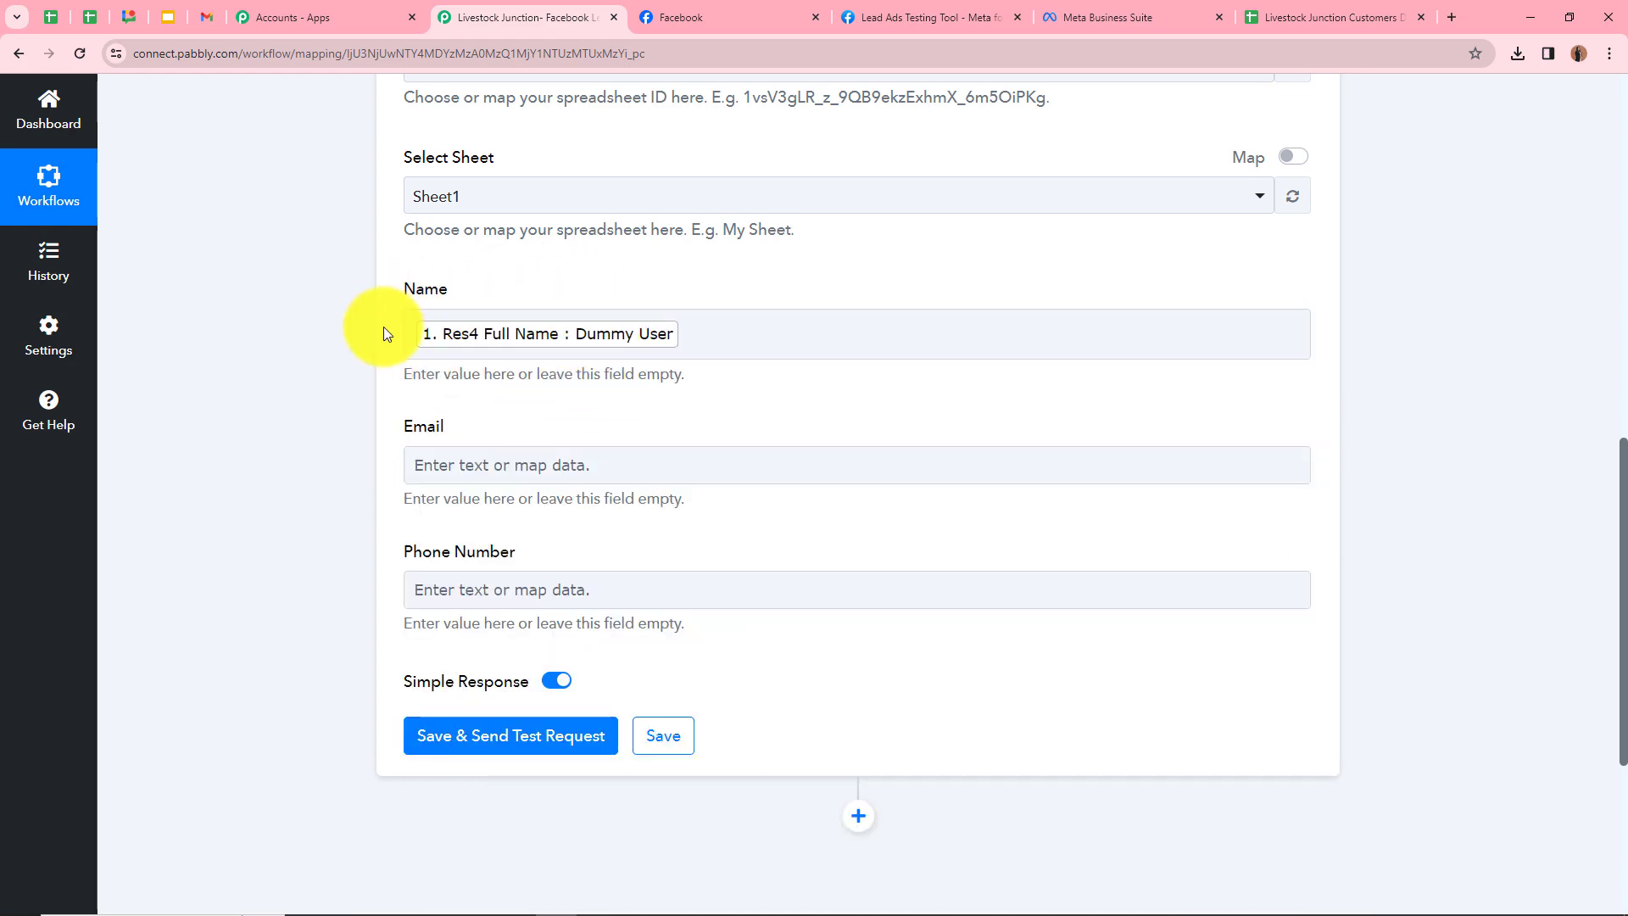
scroll(383, 333, up, 10)
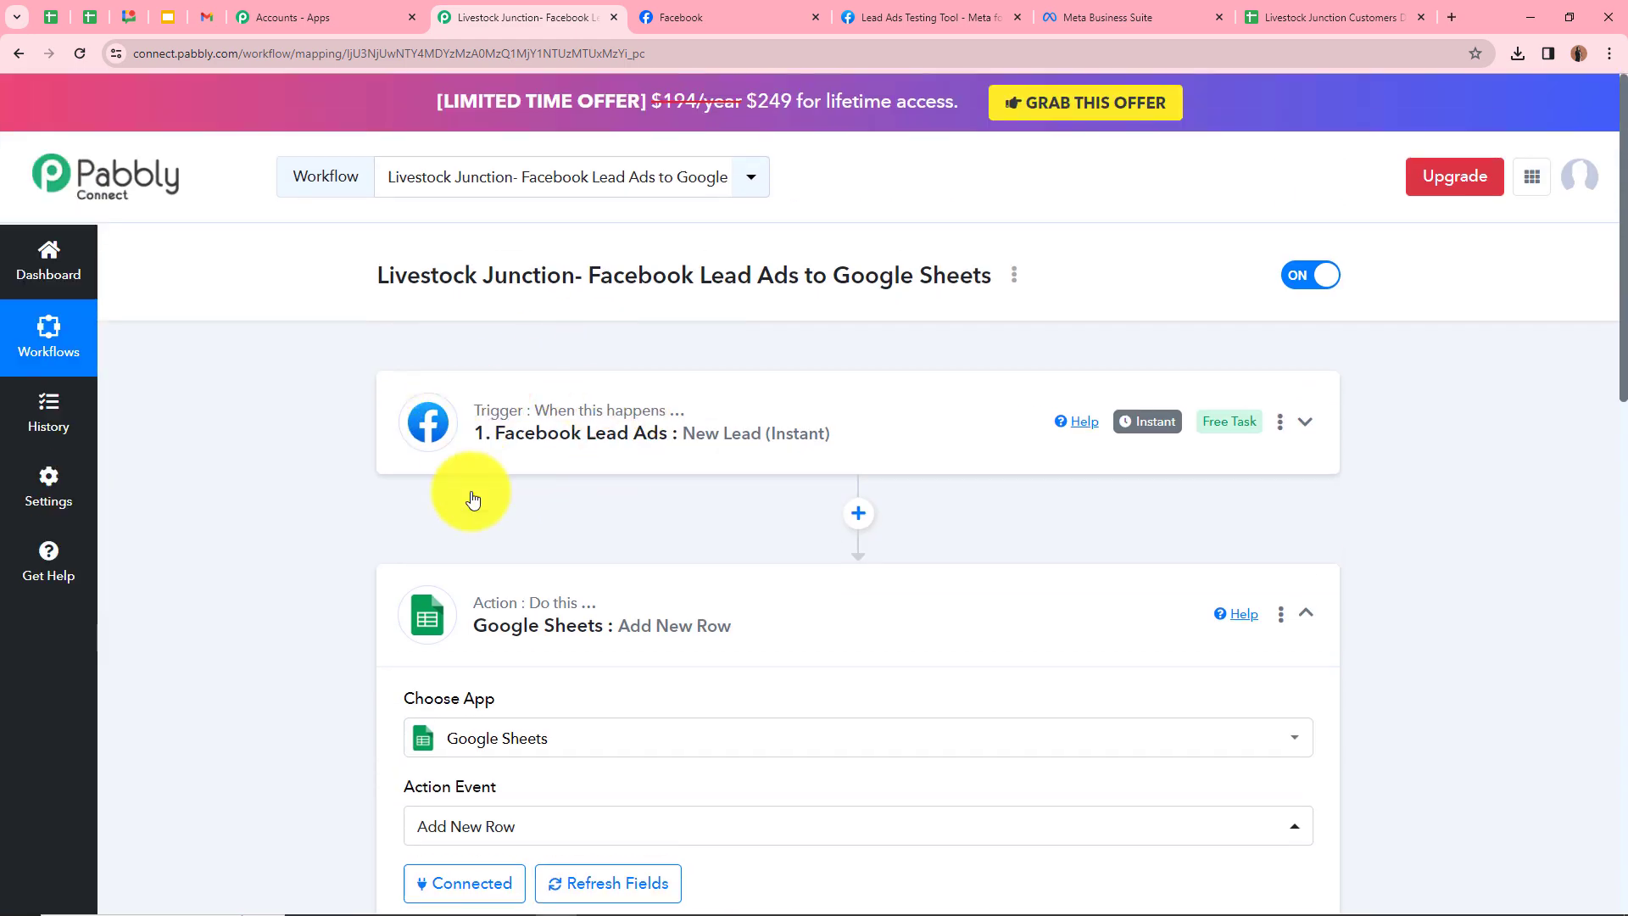
scroll(510, 485, down, 9)
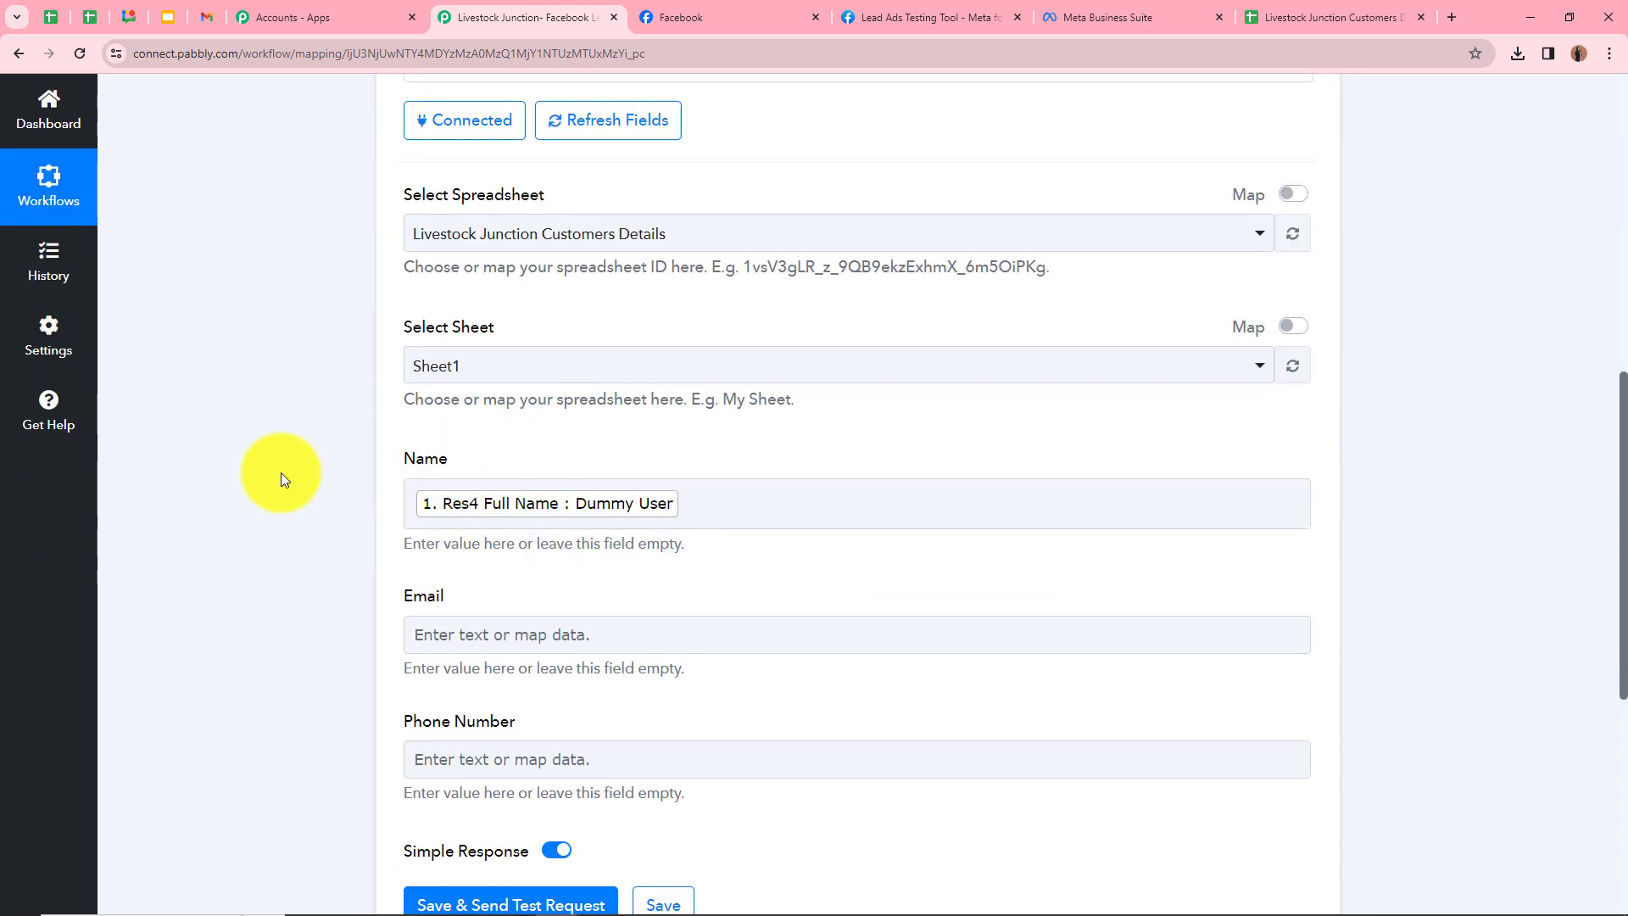
scroll(281, 472, up, 8)
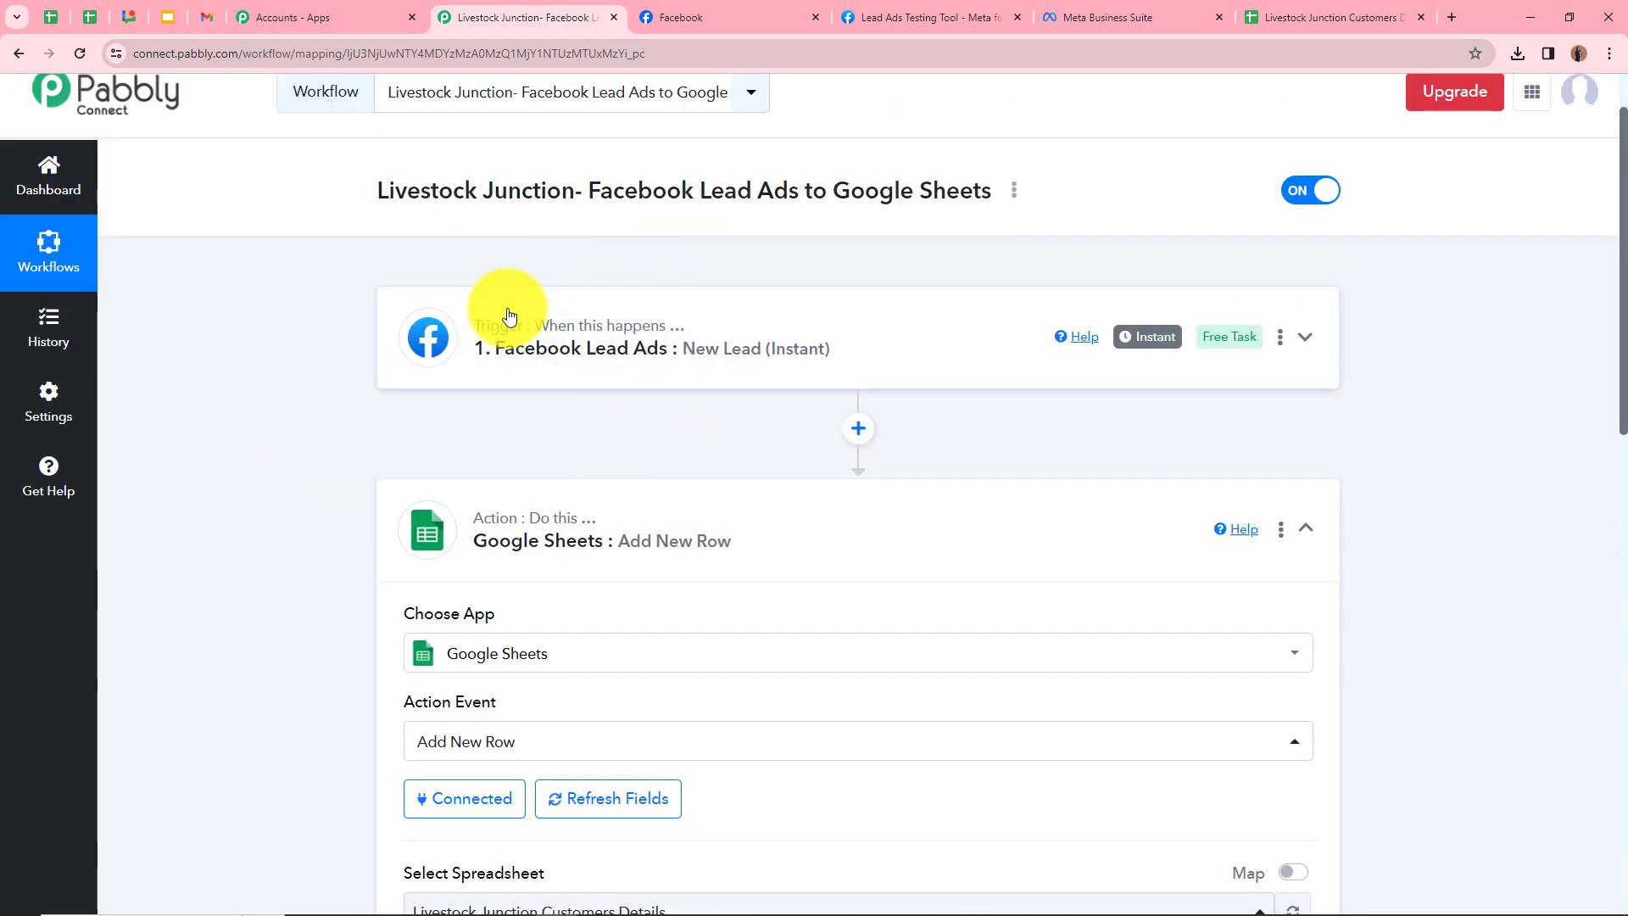
scroll(512, 343, down, 7)
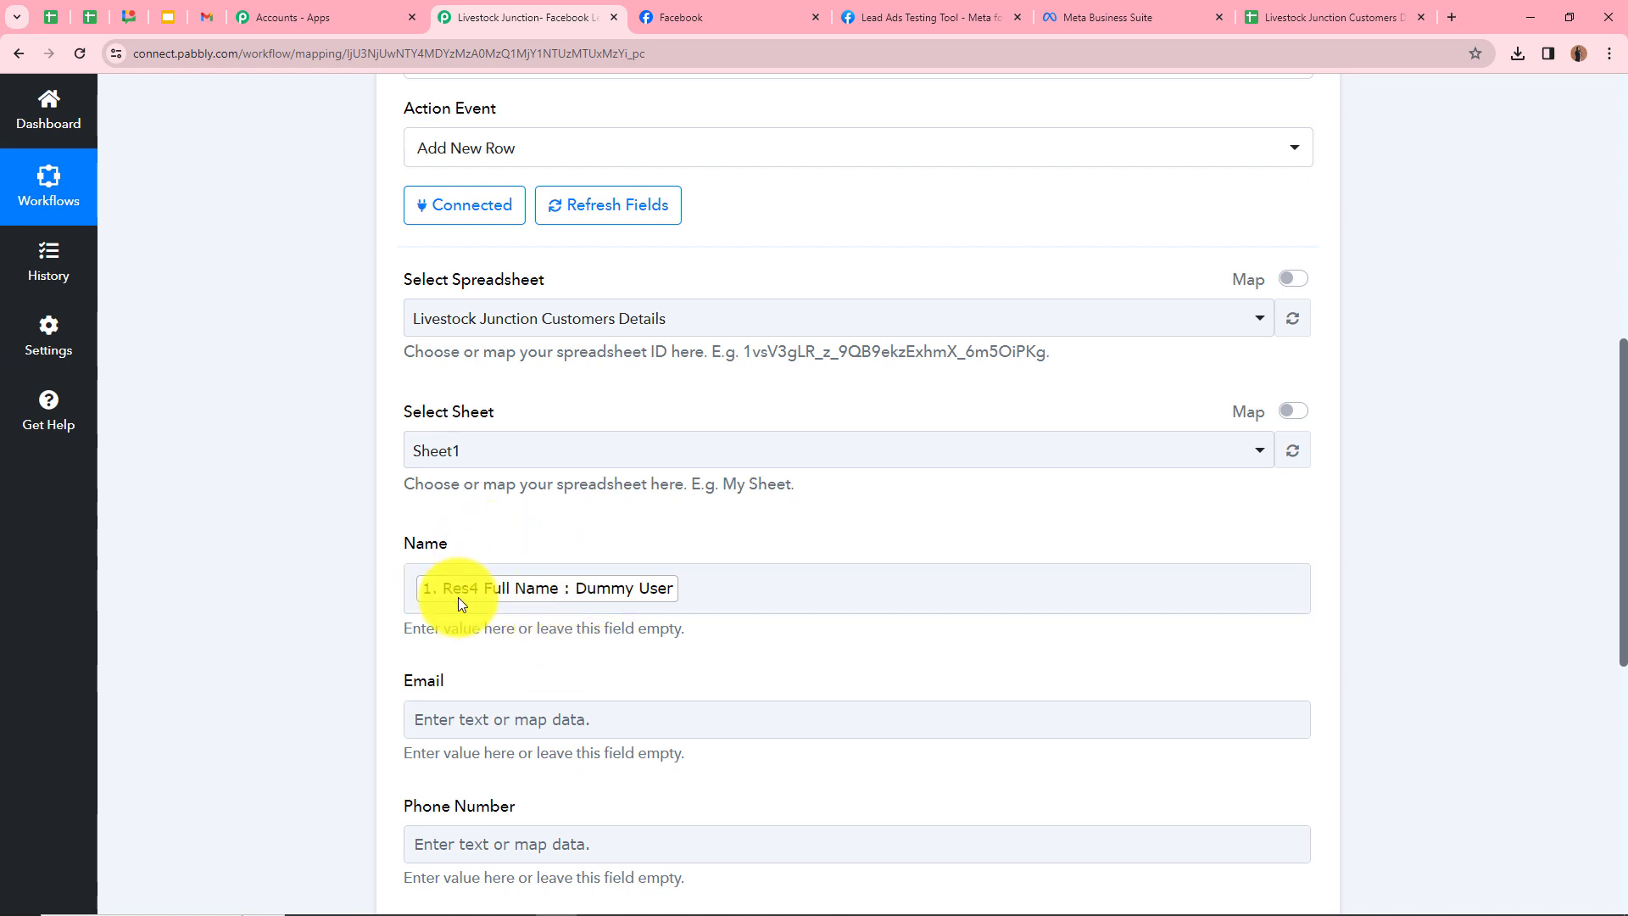
scroll(510, 571, down, 3)
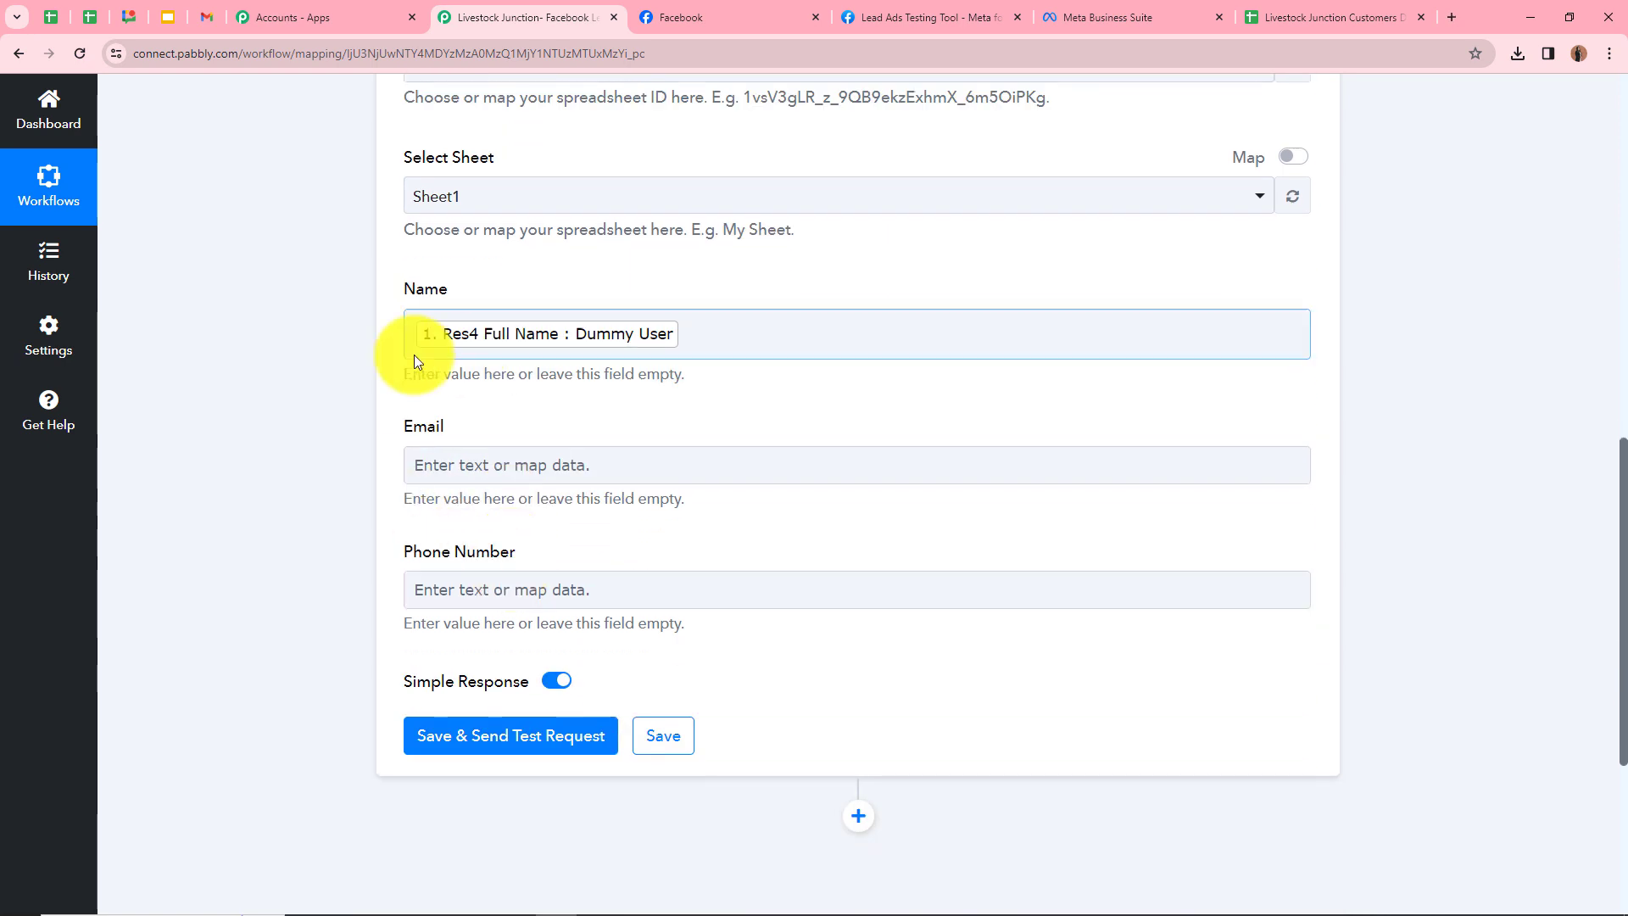
click(429, 477)
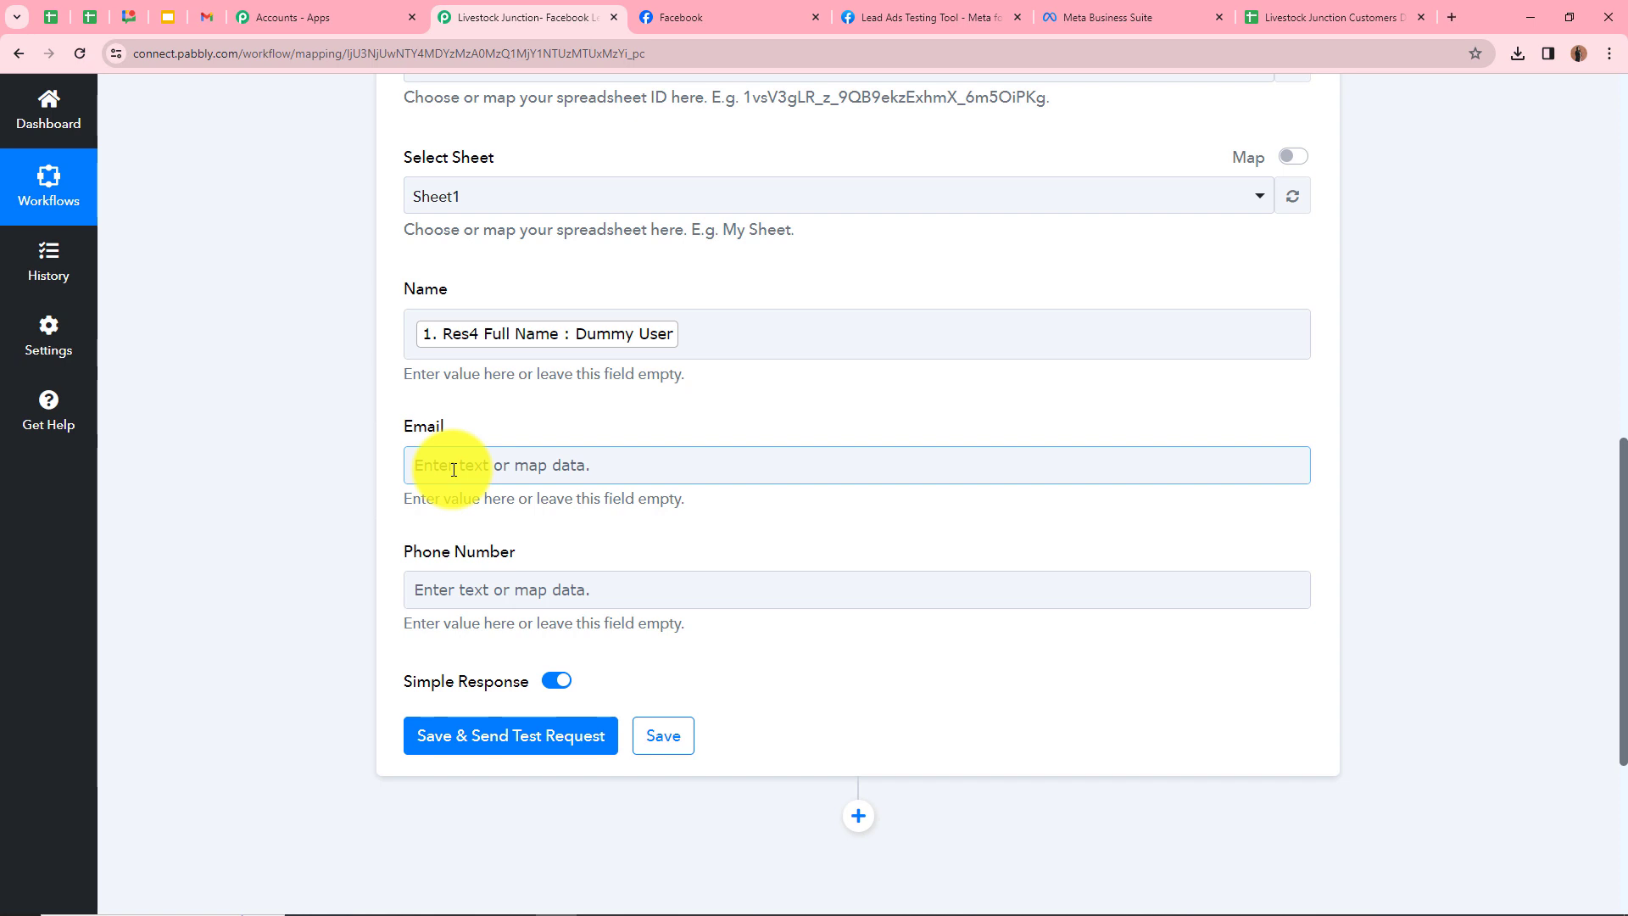
Map the Facebook lead's Res4 Email into the Email field
click(454, 469)
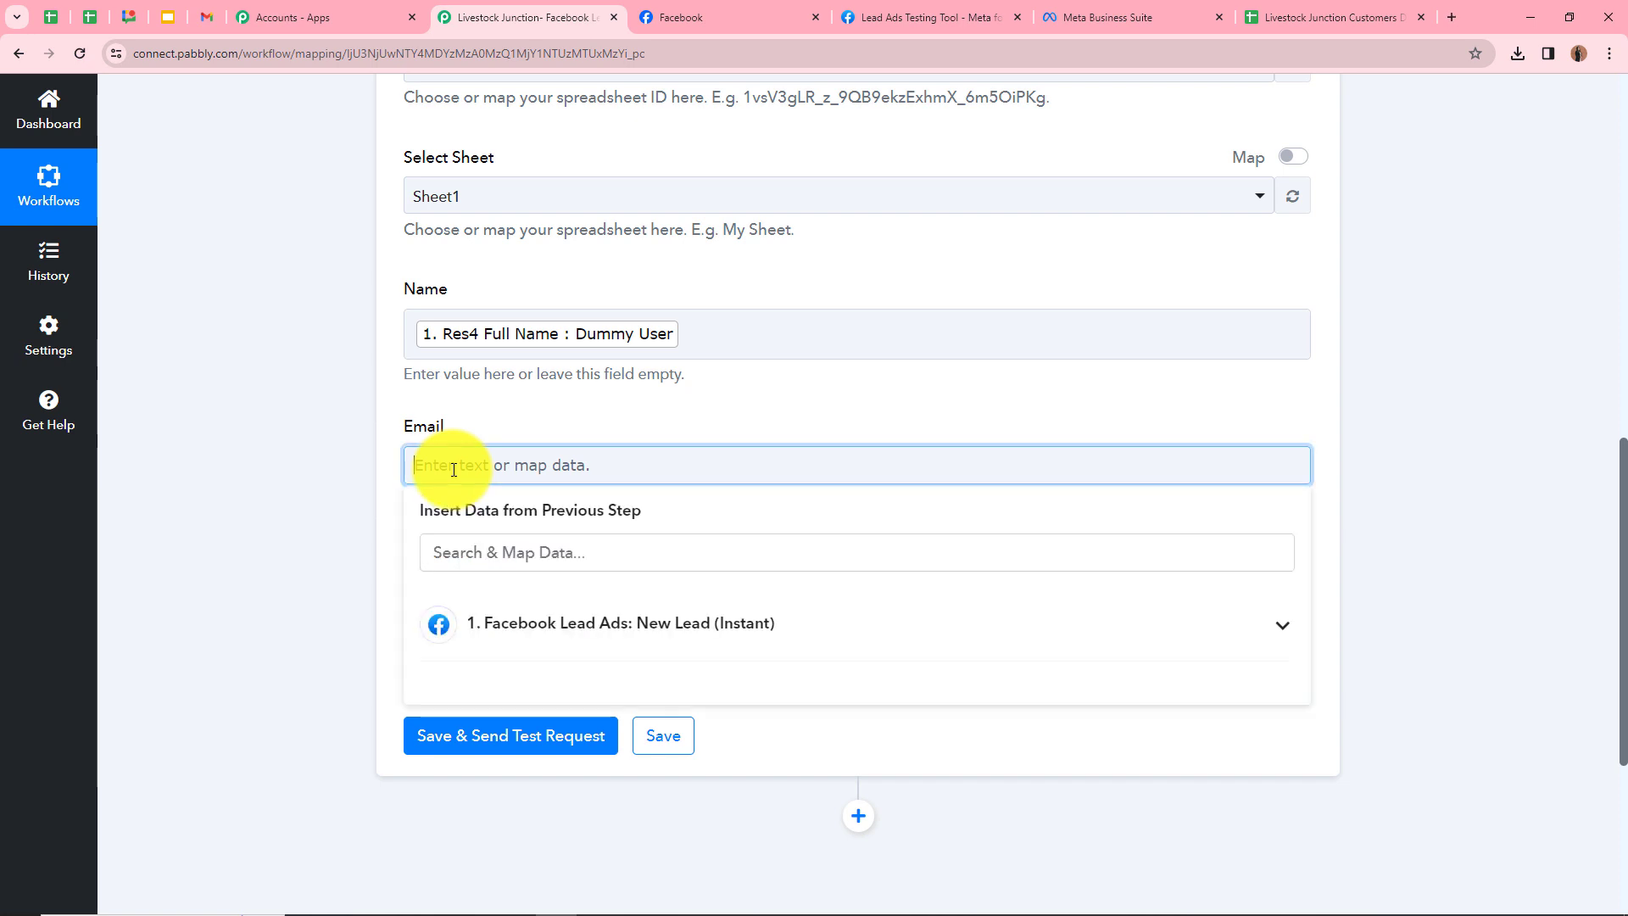
click(1263, 627)
scroll(436, 538, down, 1)
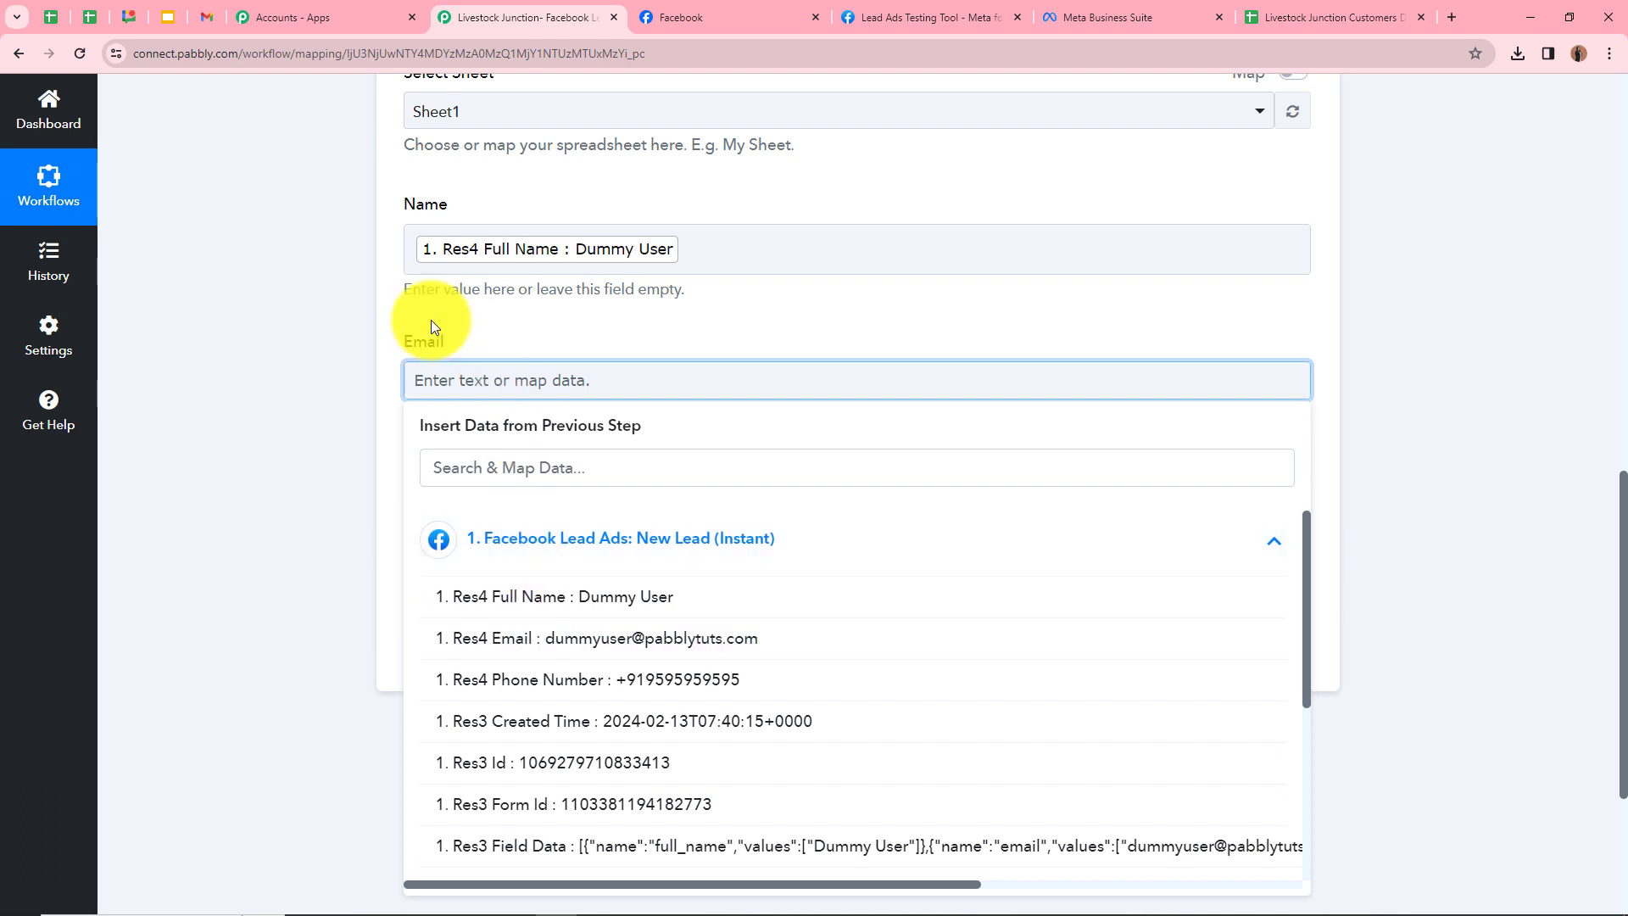
click(540, 642)
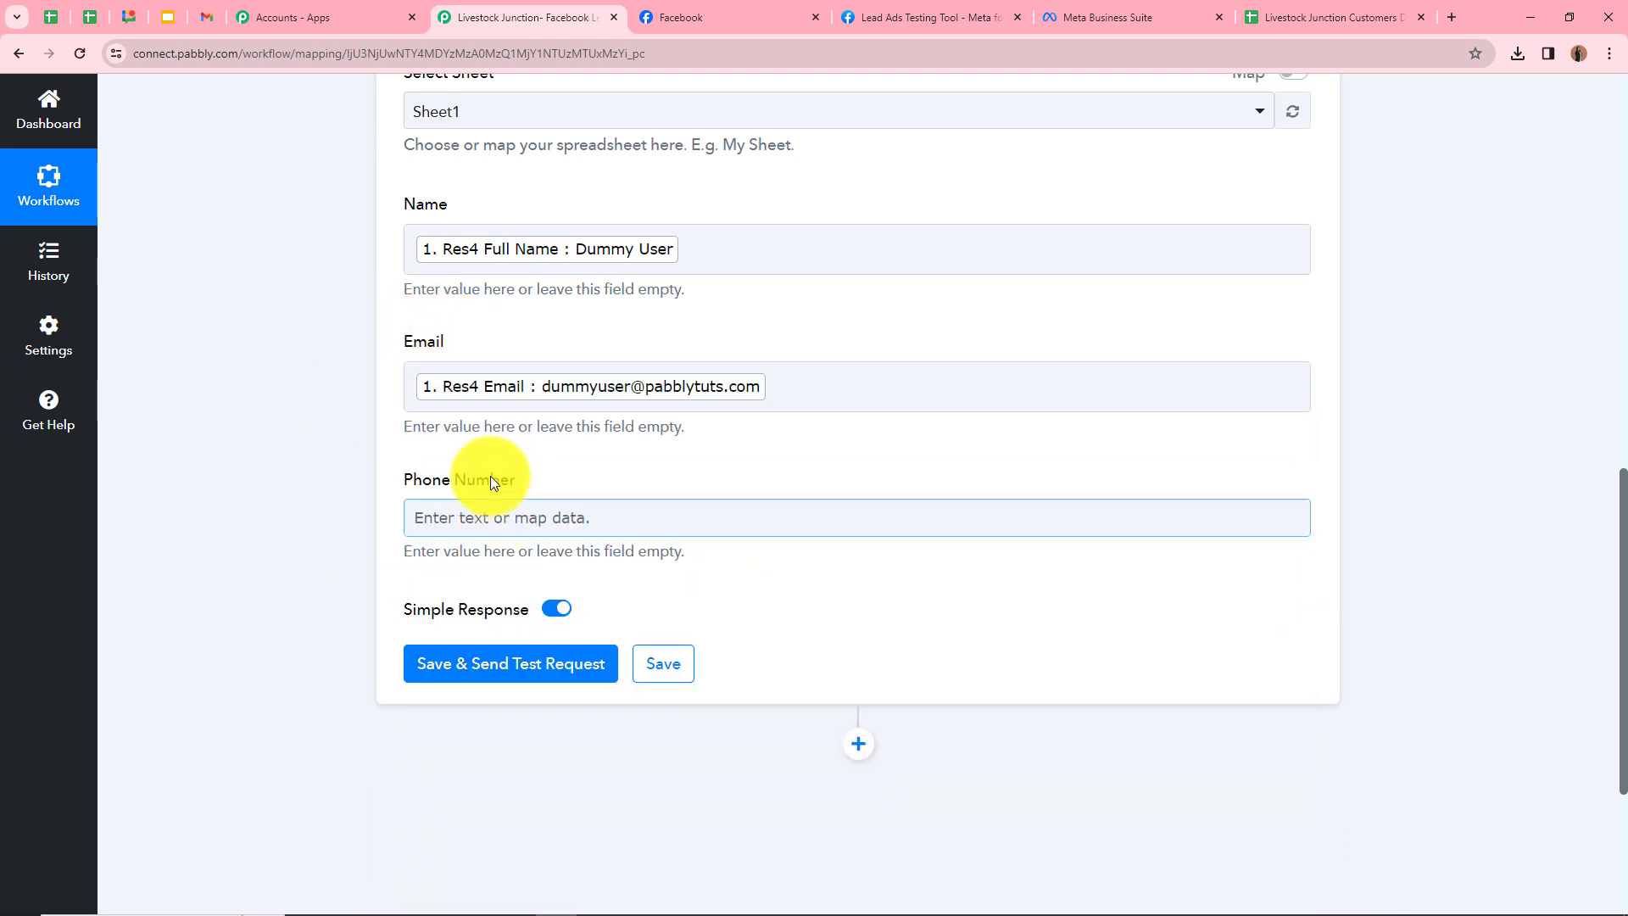
Map Res4 Phone Number into the Phone Number field and review all mapped fields
click(444, 531)
click(969, 660)
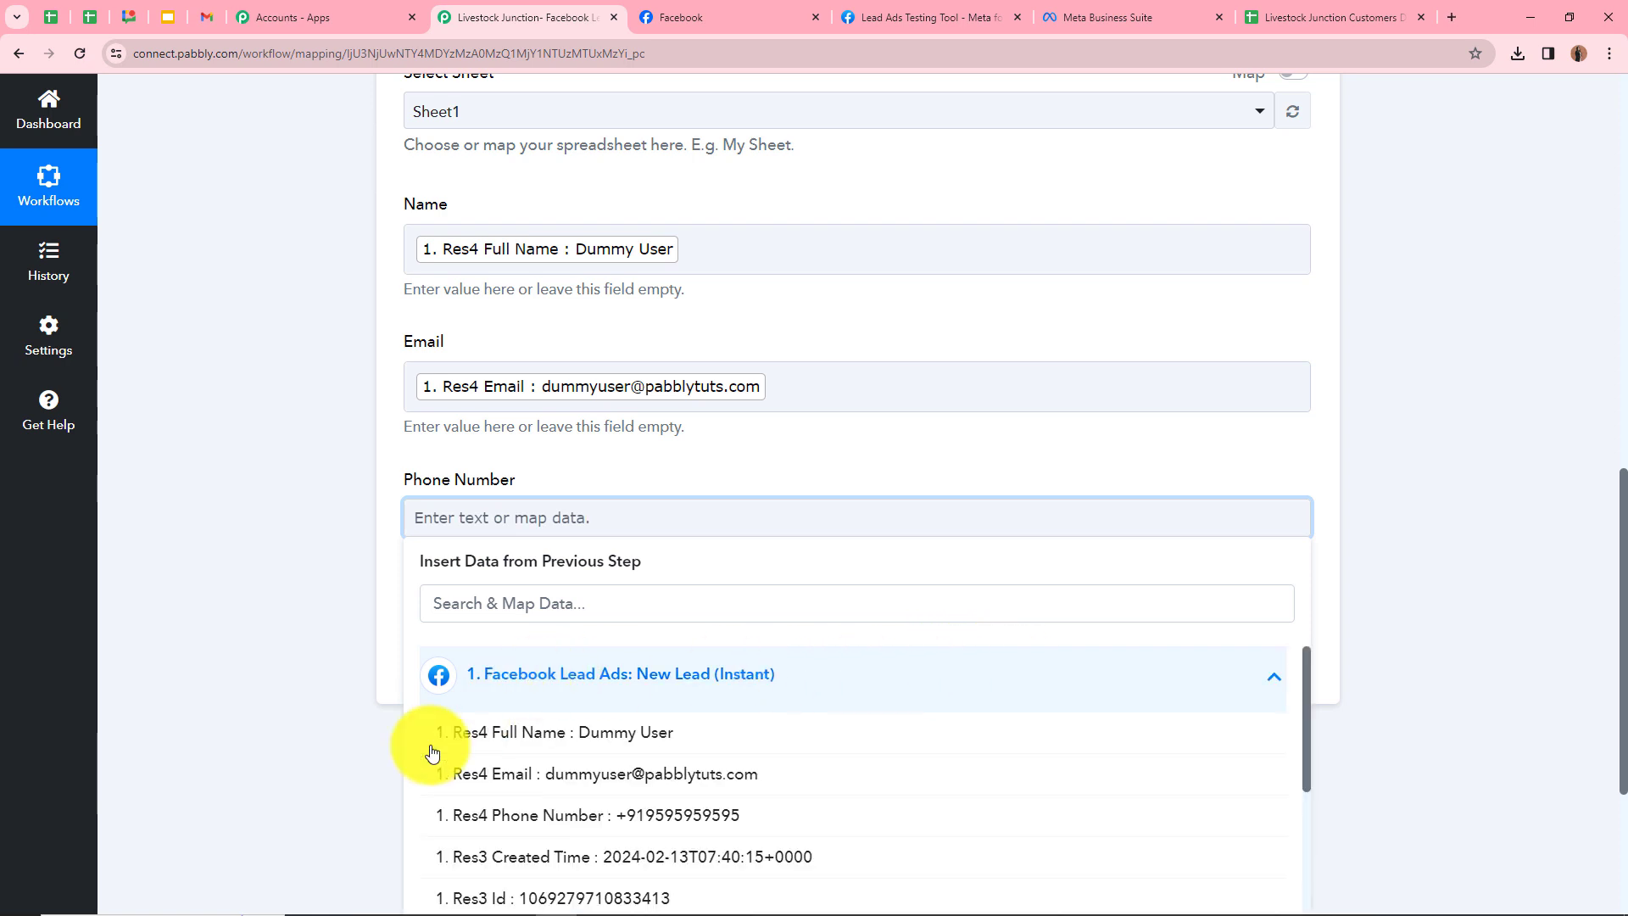
click(498, 810)
click(309, 615)
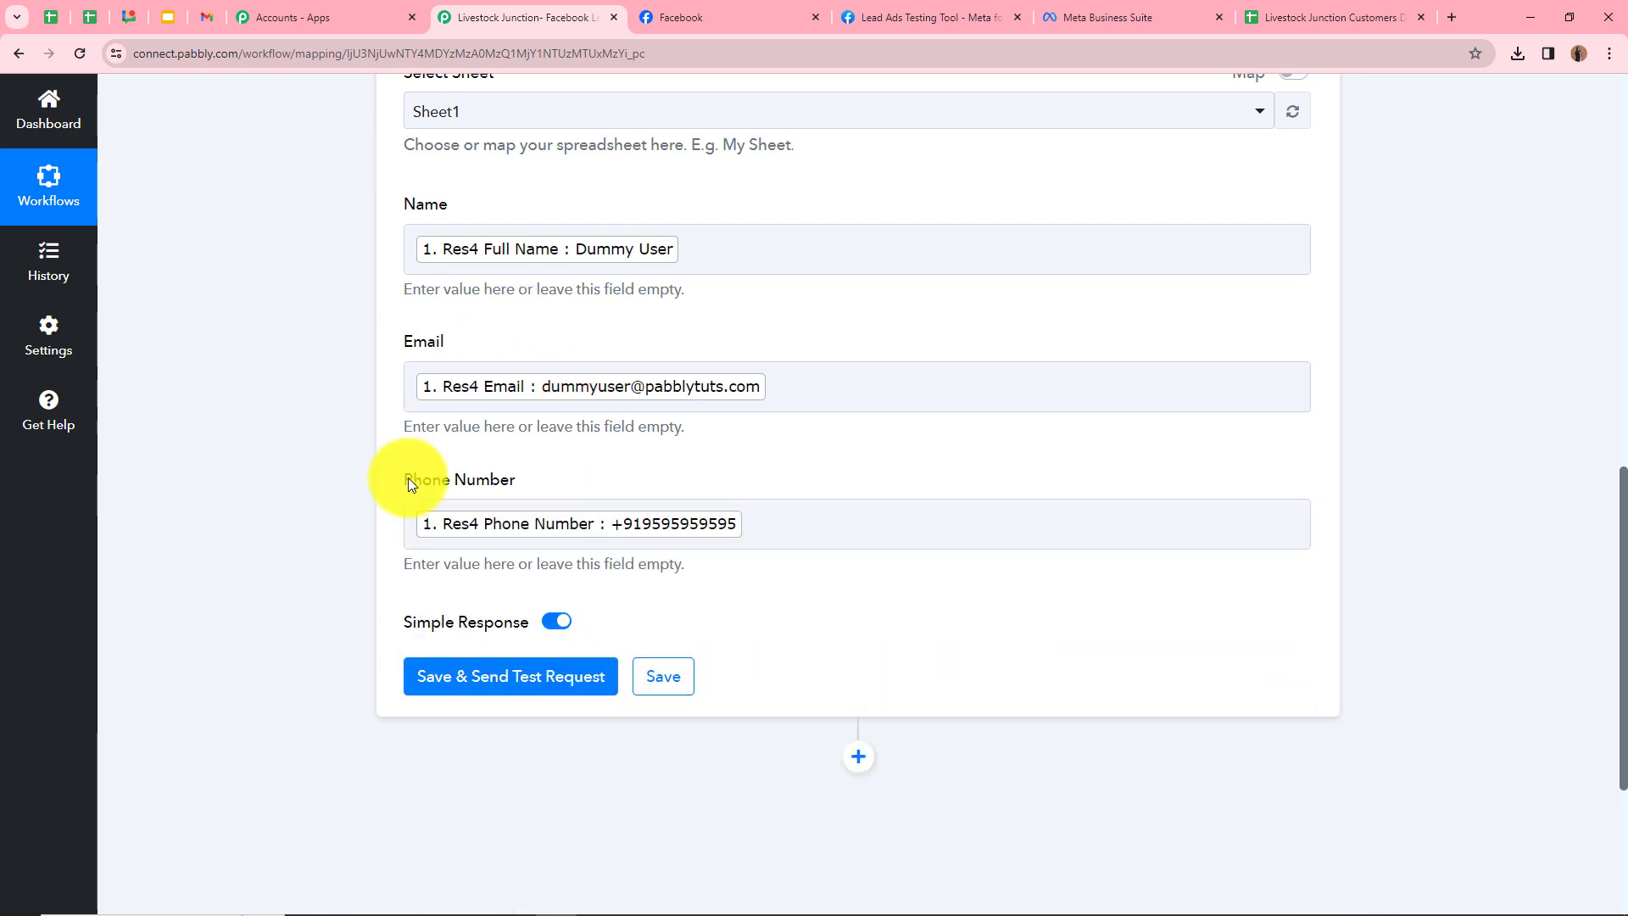
scroll(458, 372, up, 1)
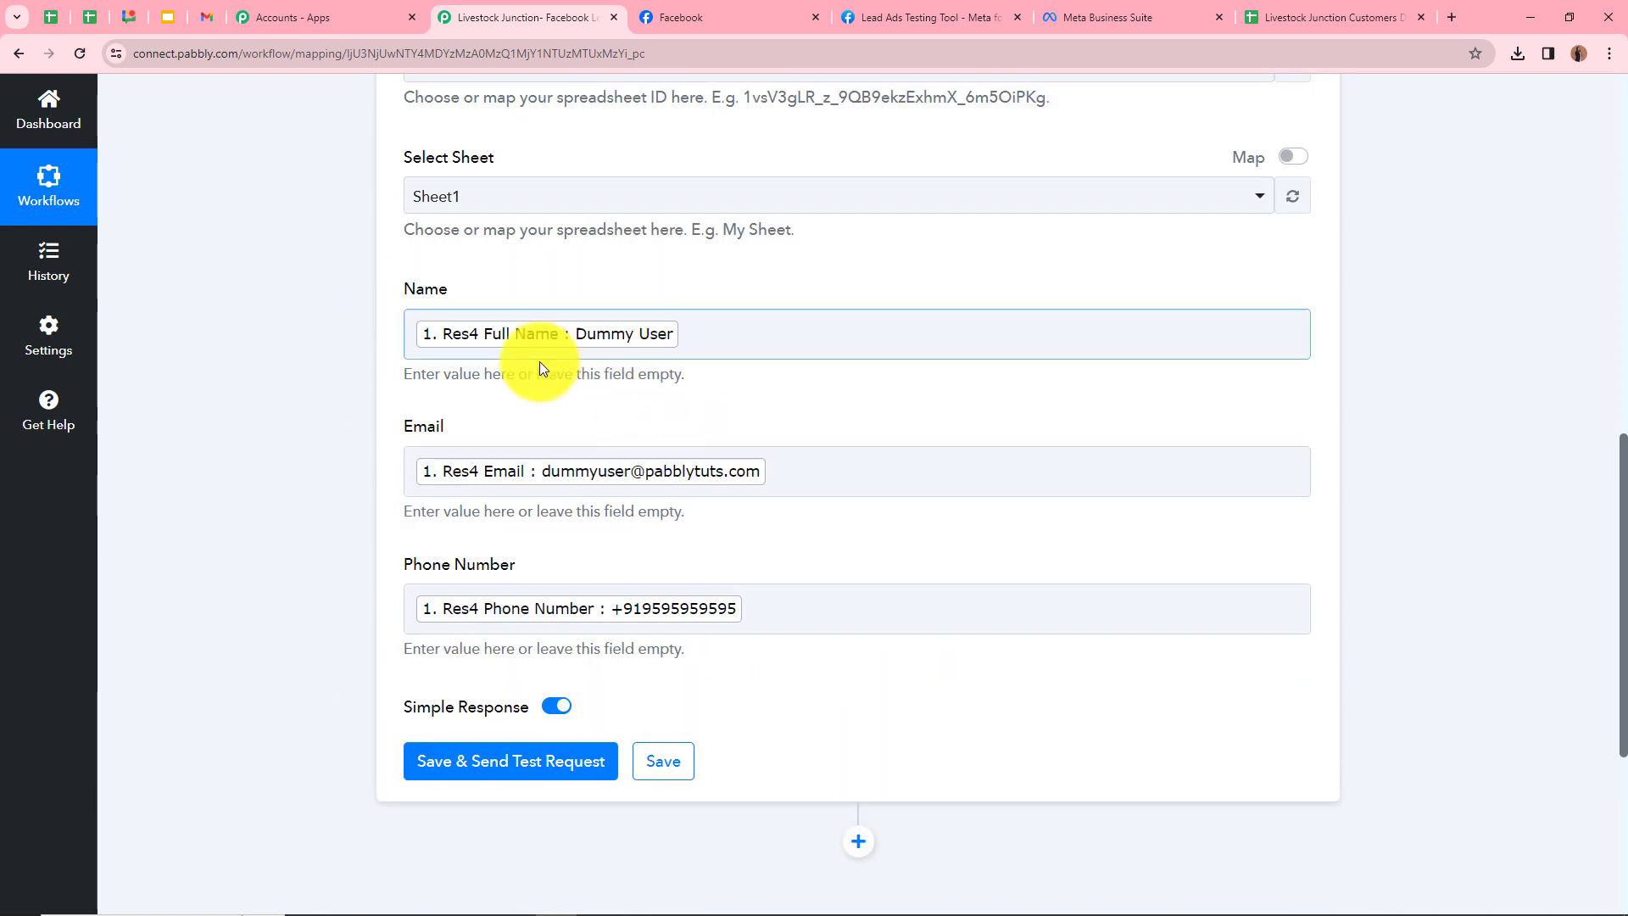
scroll(553, 472, down, 2)
scroll(553, 472, up, 2)
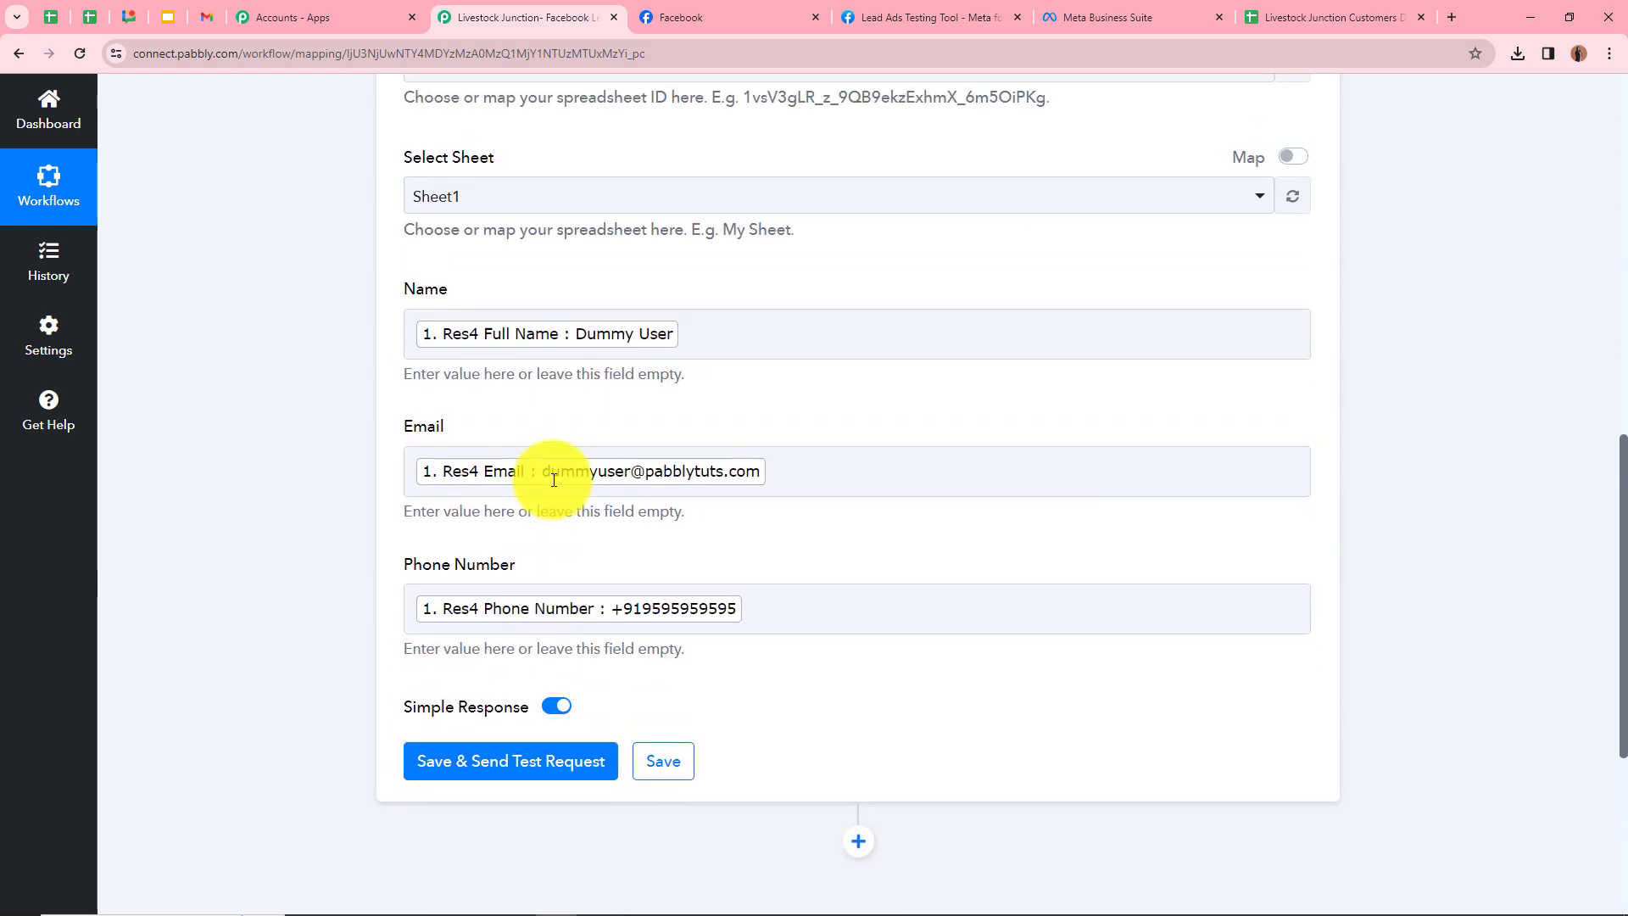
scroll(614, 372, up, 5)
scroll(618, 363, up, 5)
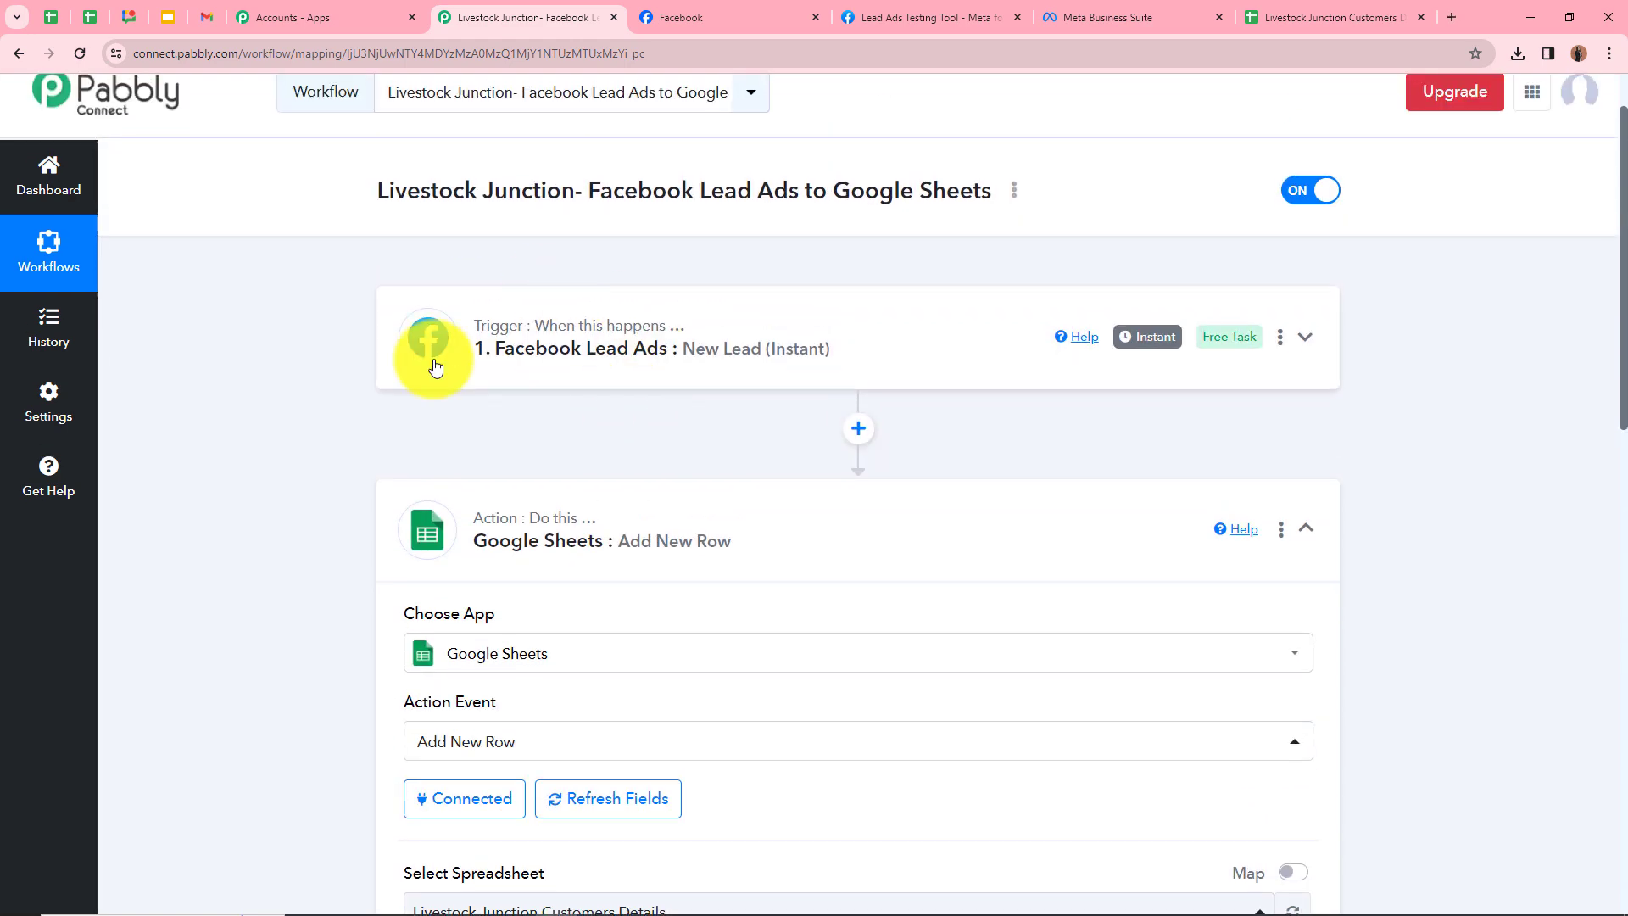
scroll(588, 284, down, 6)
scroll(591, 293, down, 5)
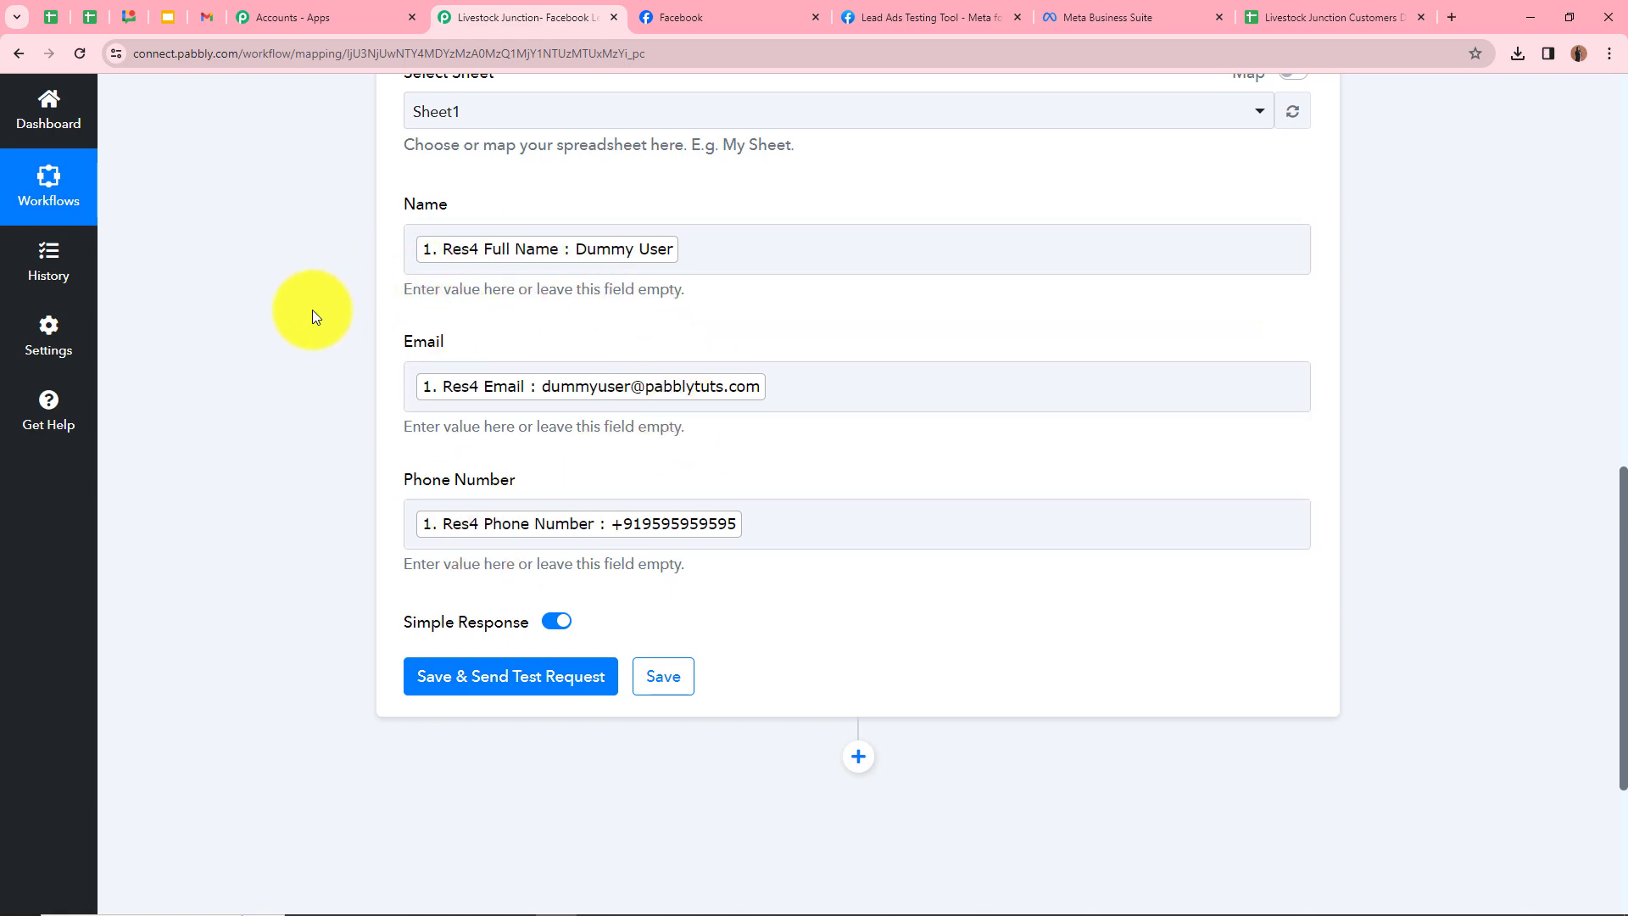
scroll(571, 319, up, 3)
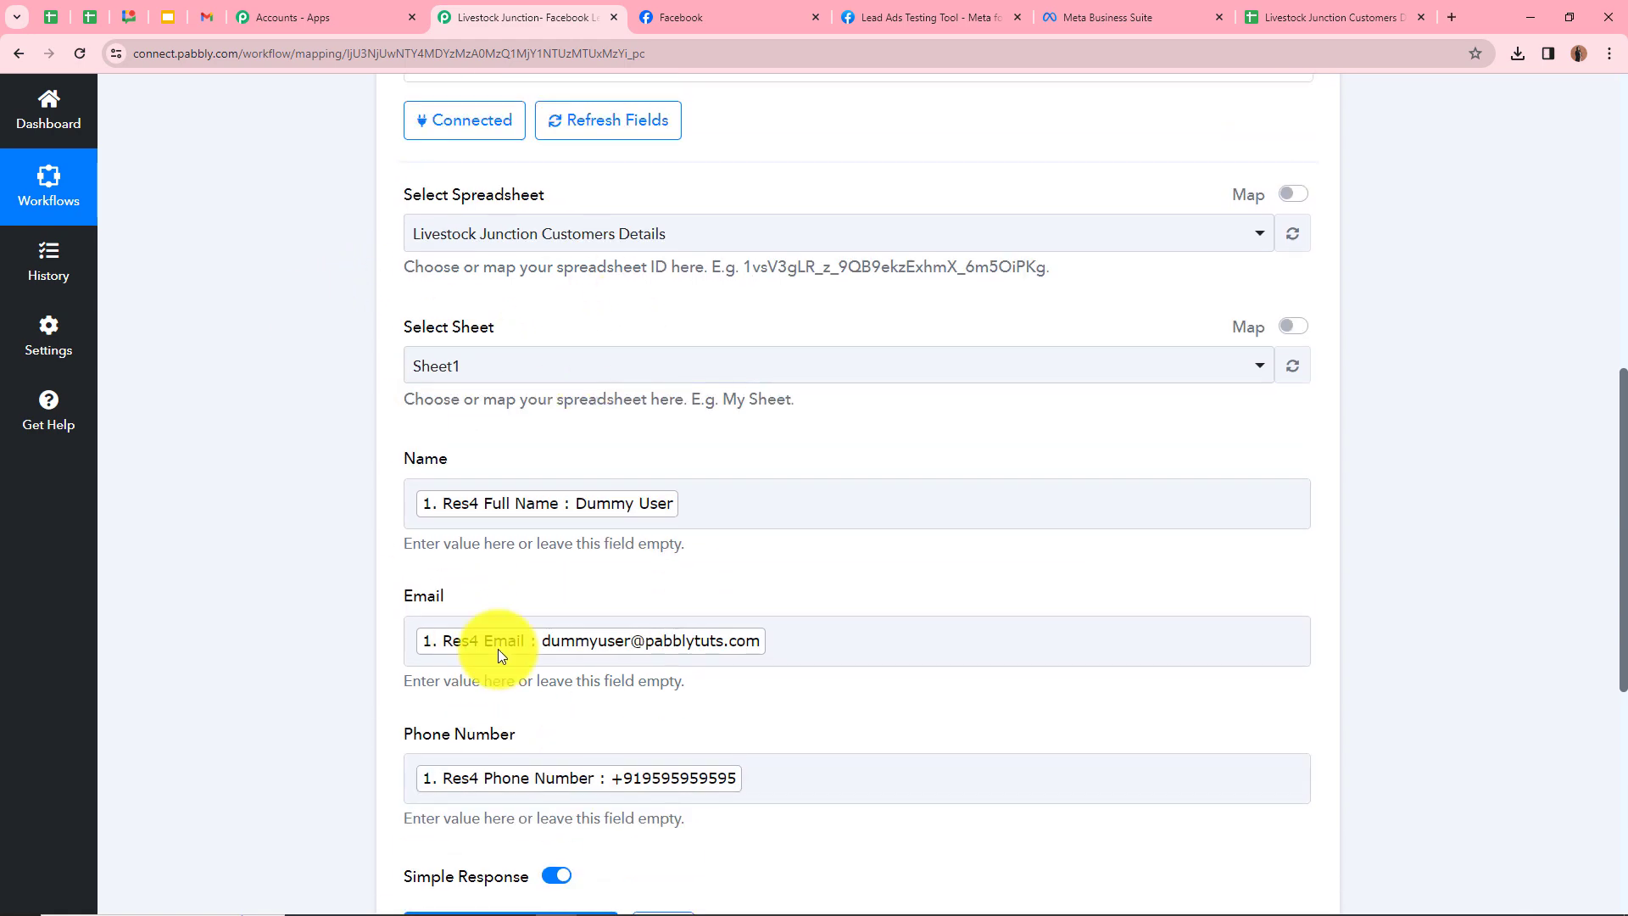
scroll(484, 354, up, 5)
scroll(484, 354, down, 9)
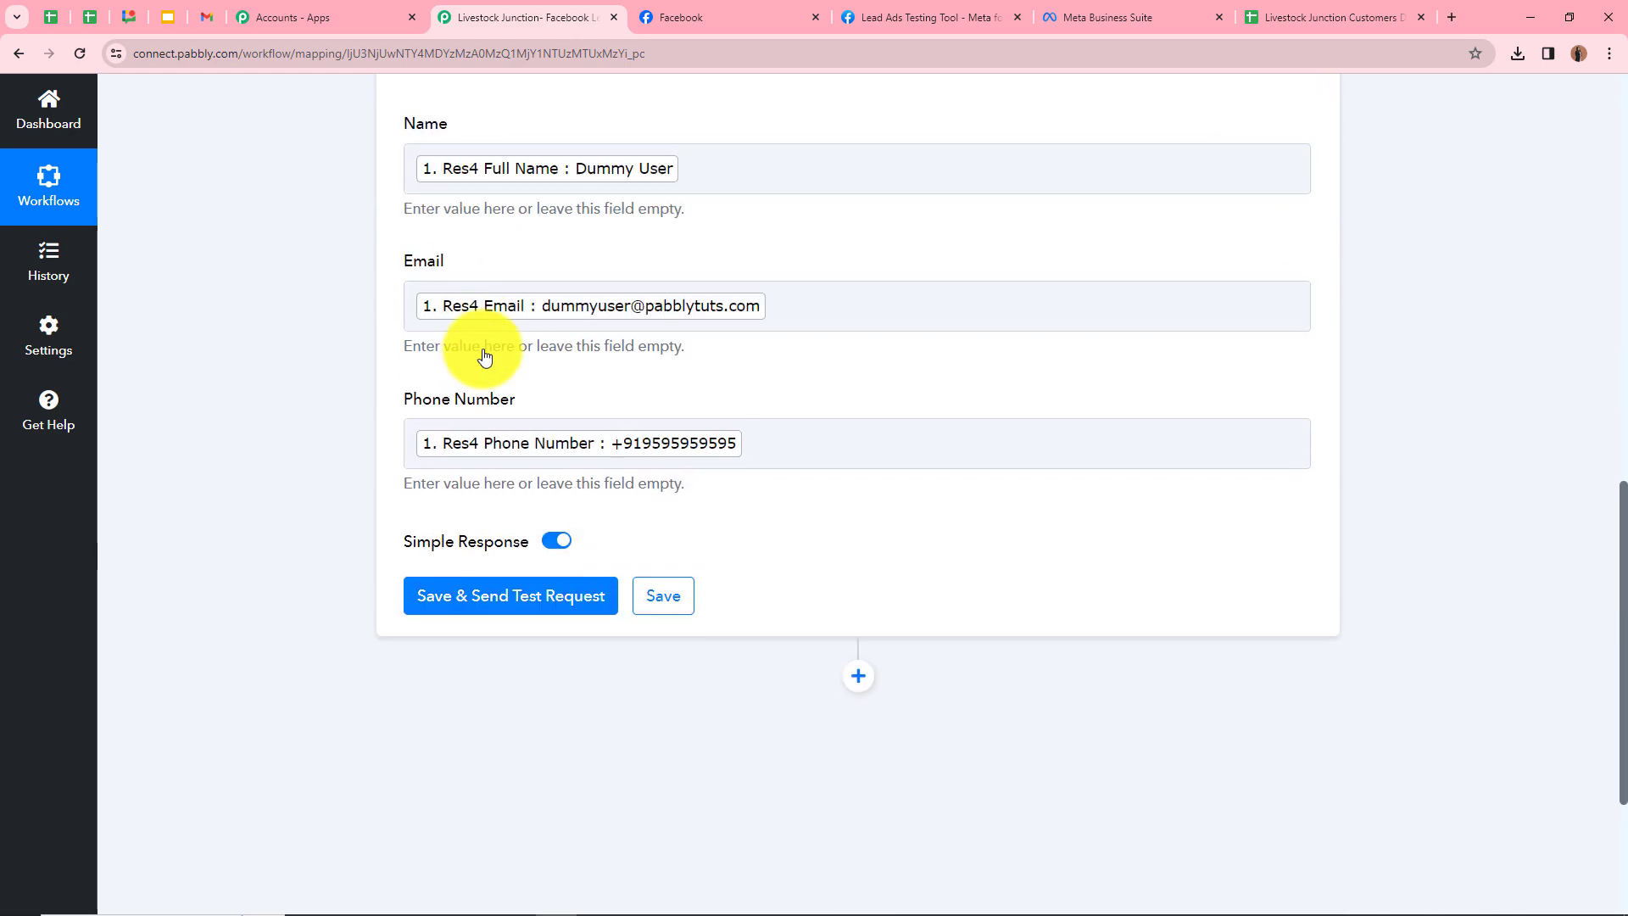
Save the action, send a test request, check the response, then view the customer sheet
click(459, 605)
scroll(672, 283, down, 3)
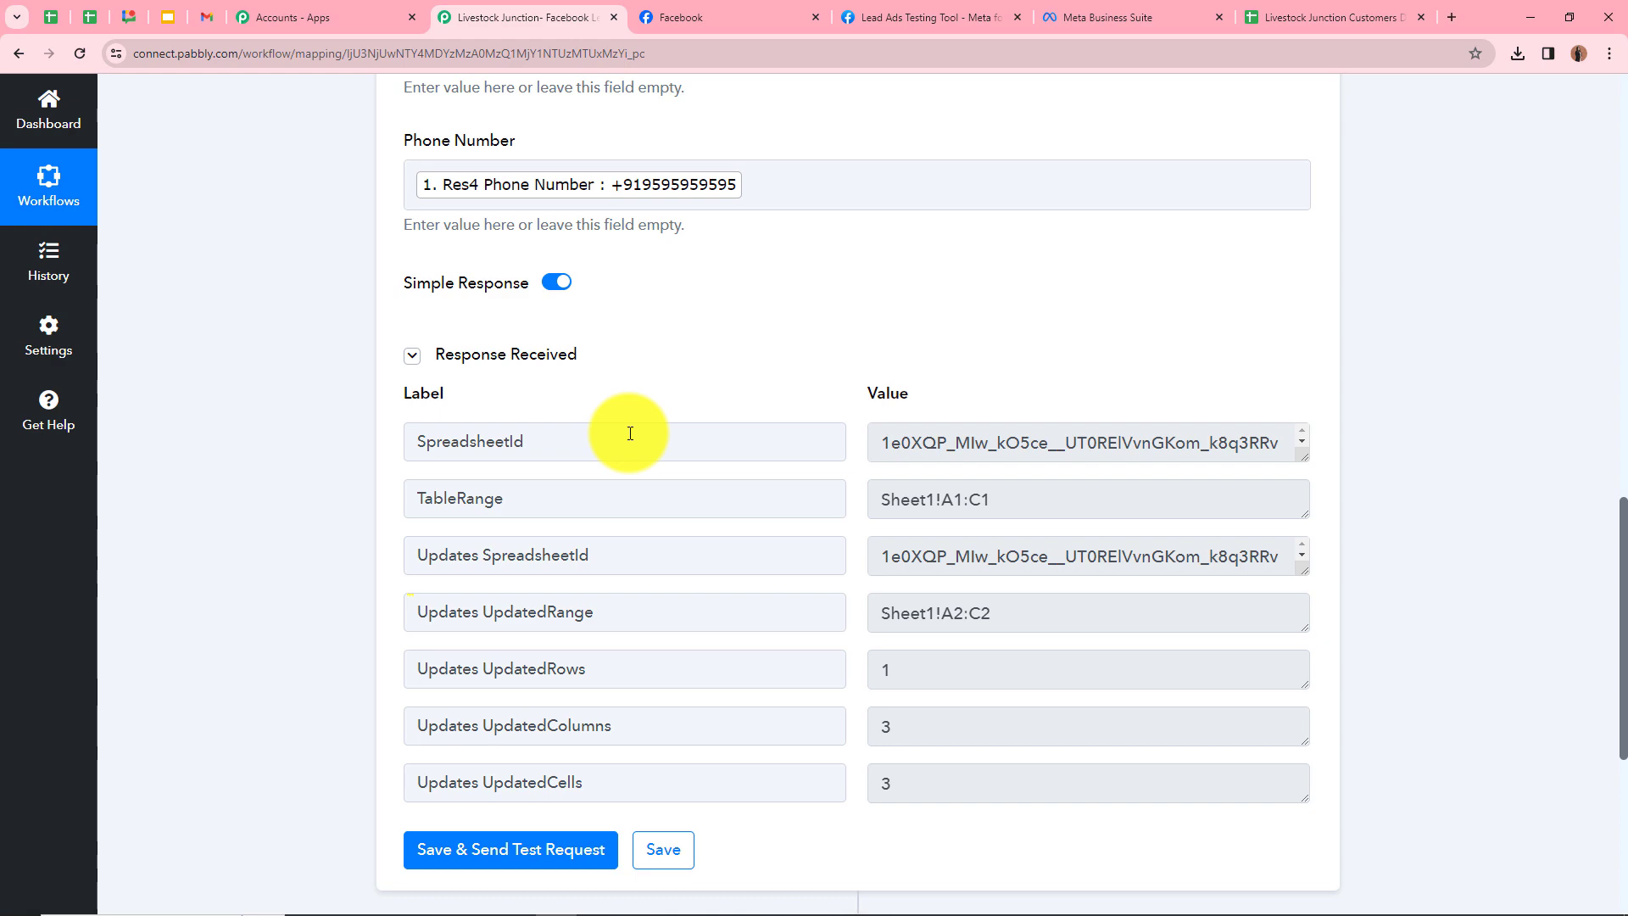
scroll(630, 434, up, 6)
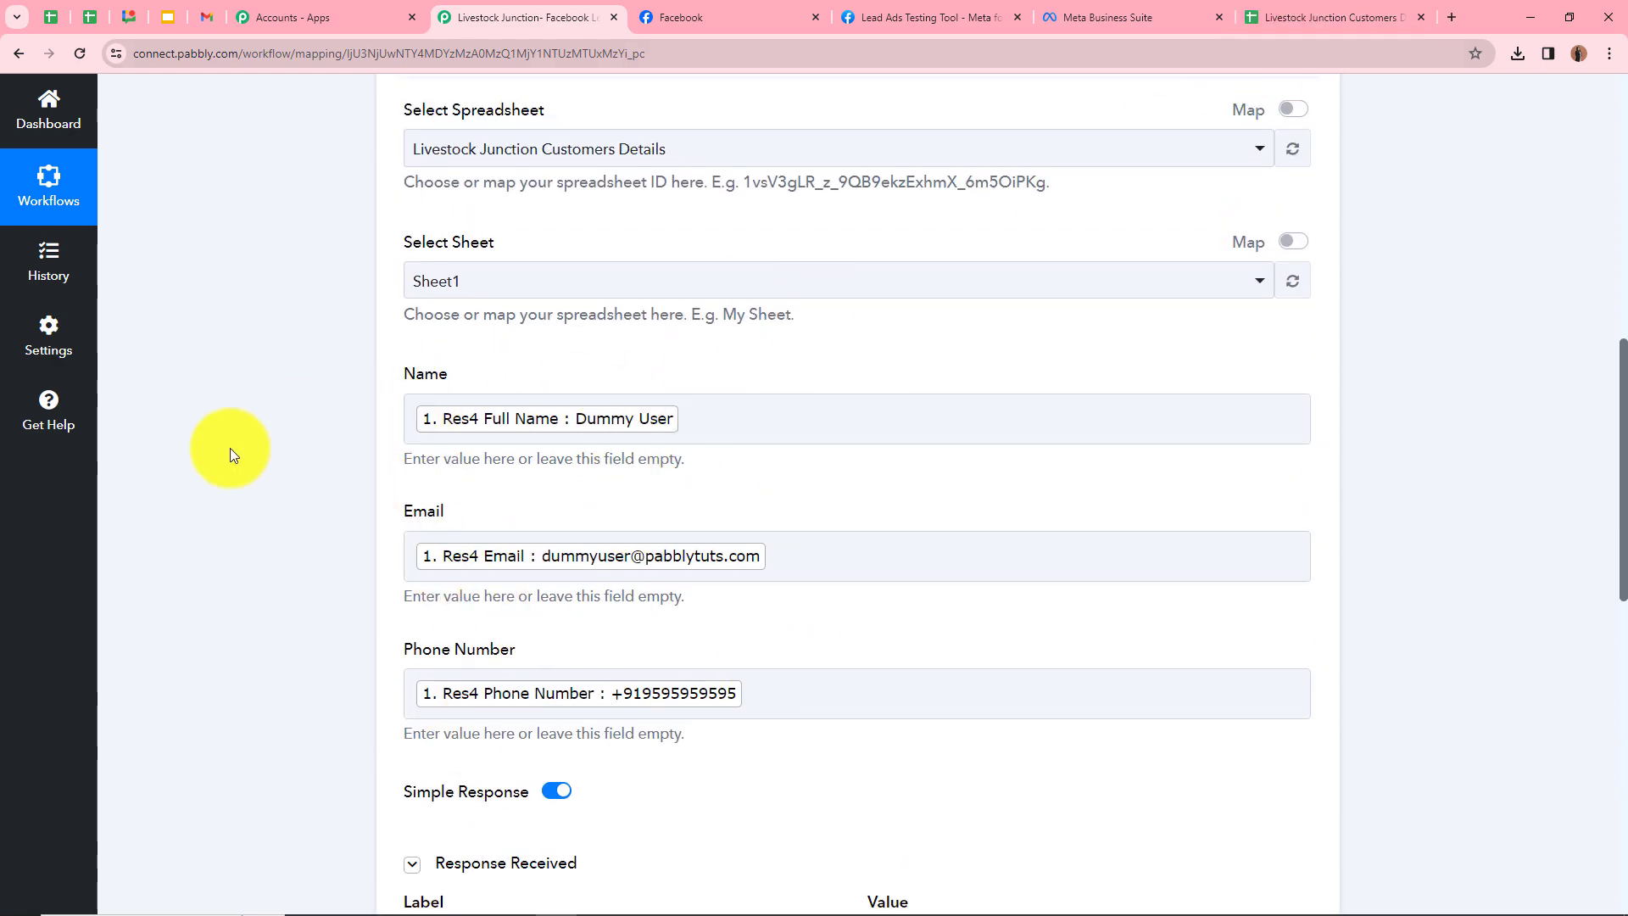
click(1310, 17)
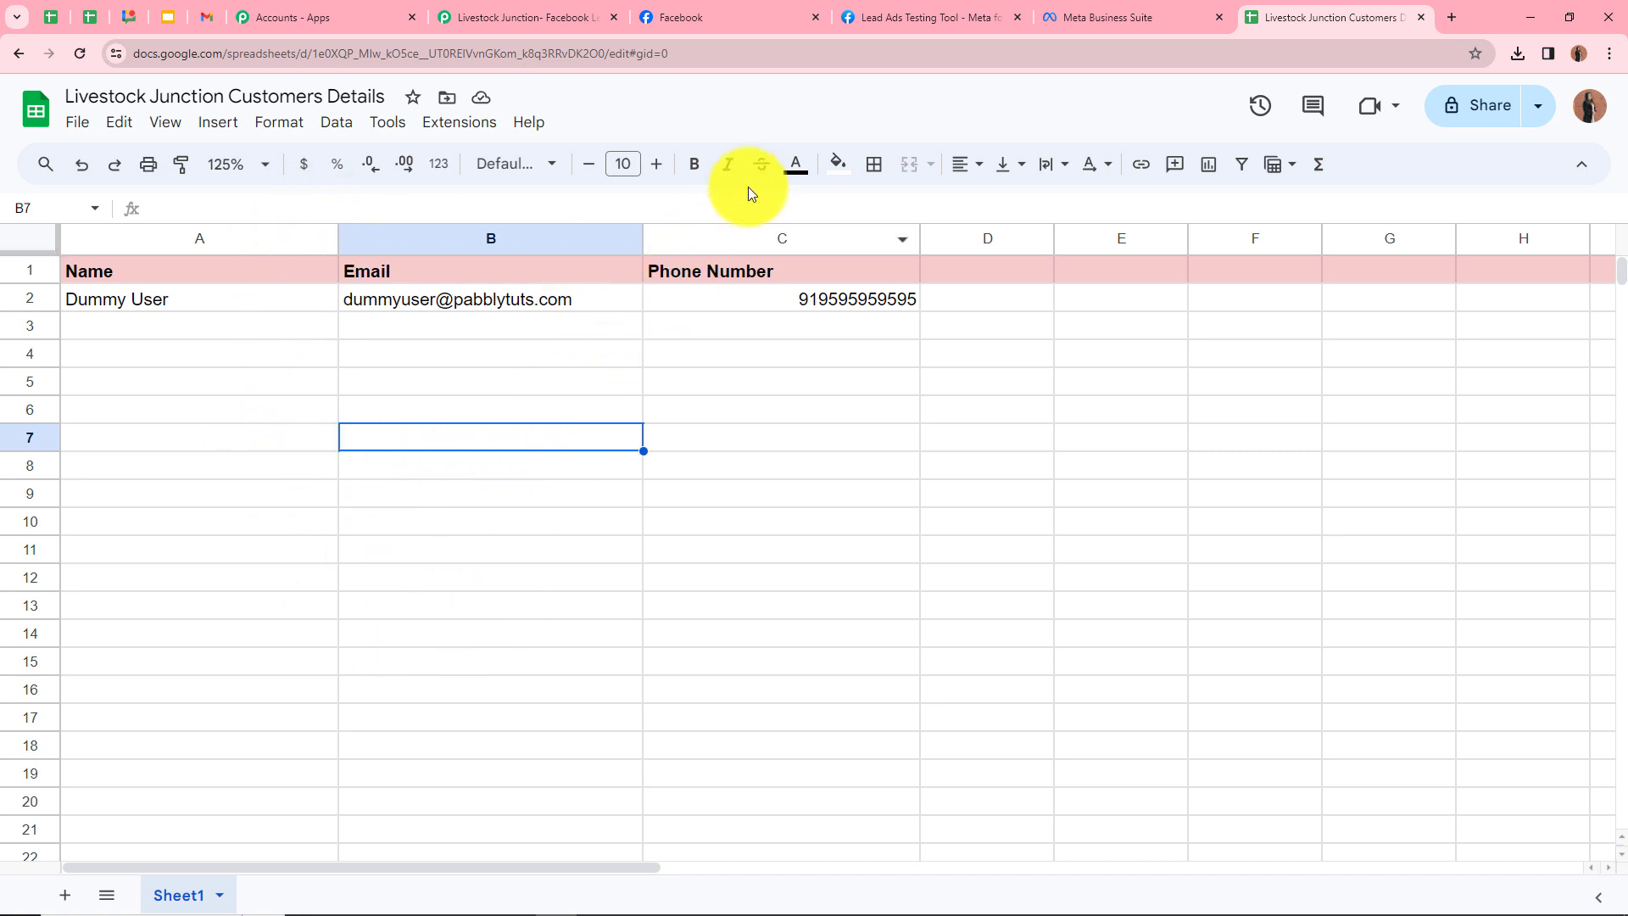
Return to Meta's Lead Ads Testing Tool after confirming row 2 in the sheet
click(909, 22)
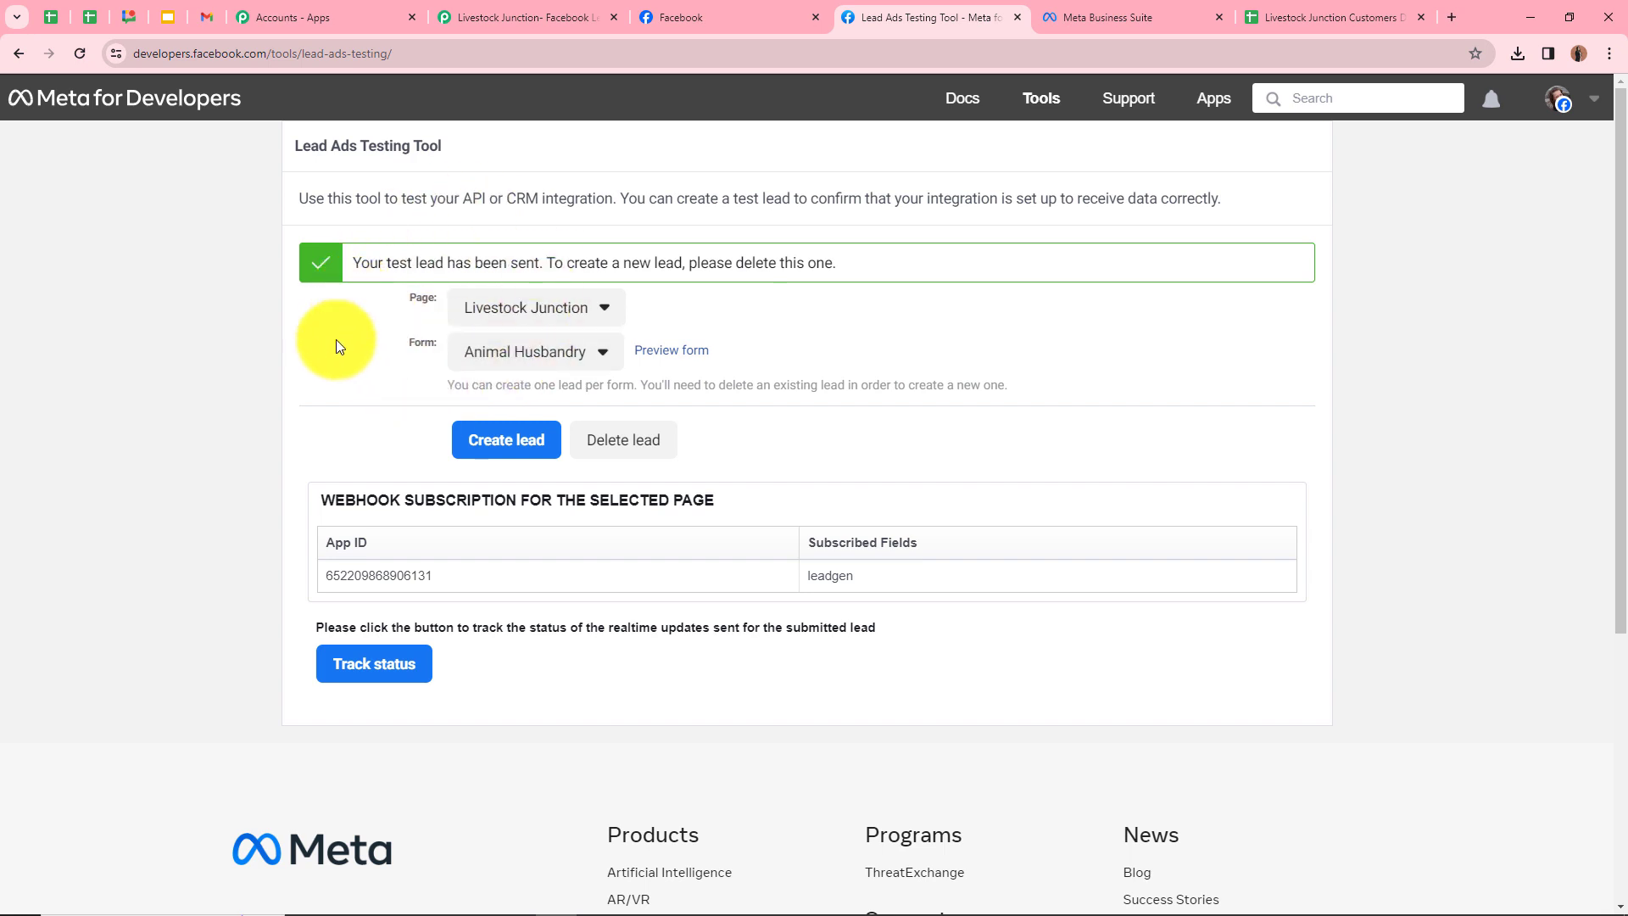
Delete the earlier test lead, refresh, and select Livestock Junction page with Animal Husbandry form
click(646, 456)
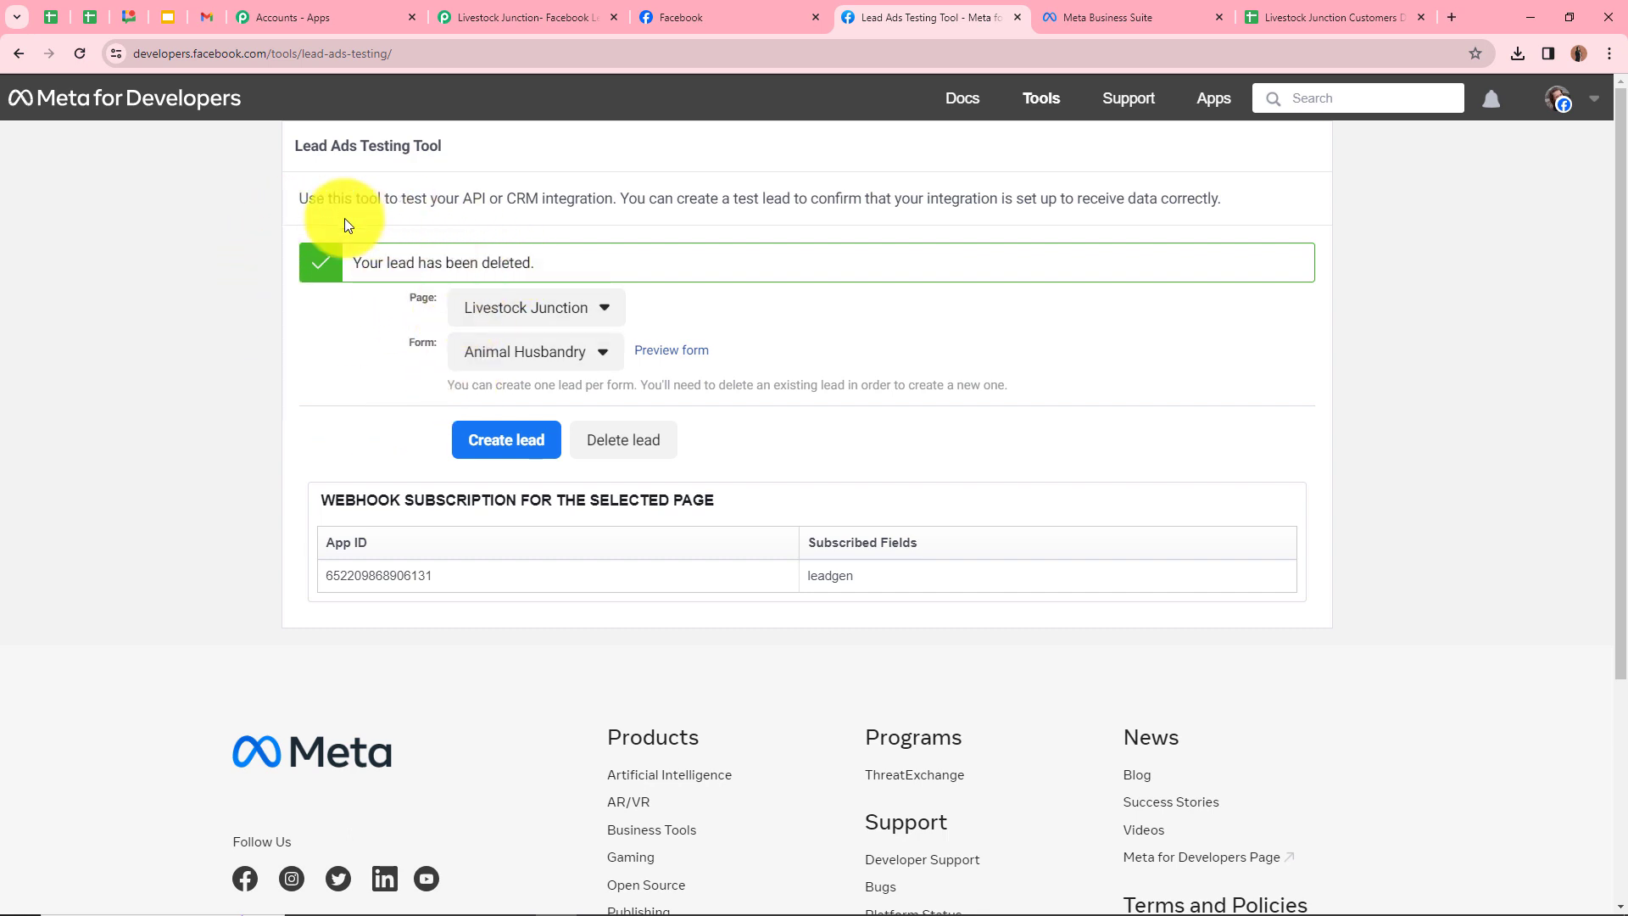
click(79, 61)
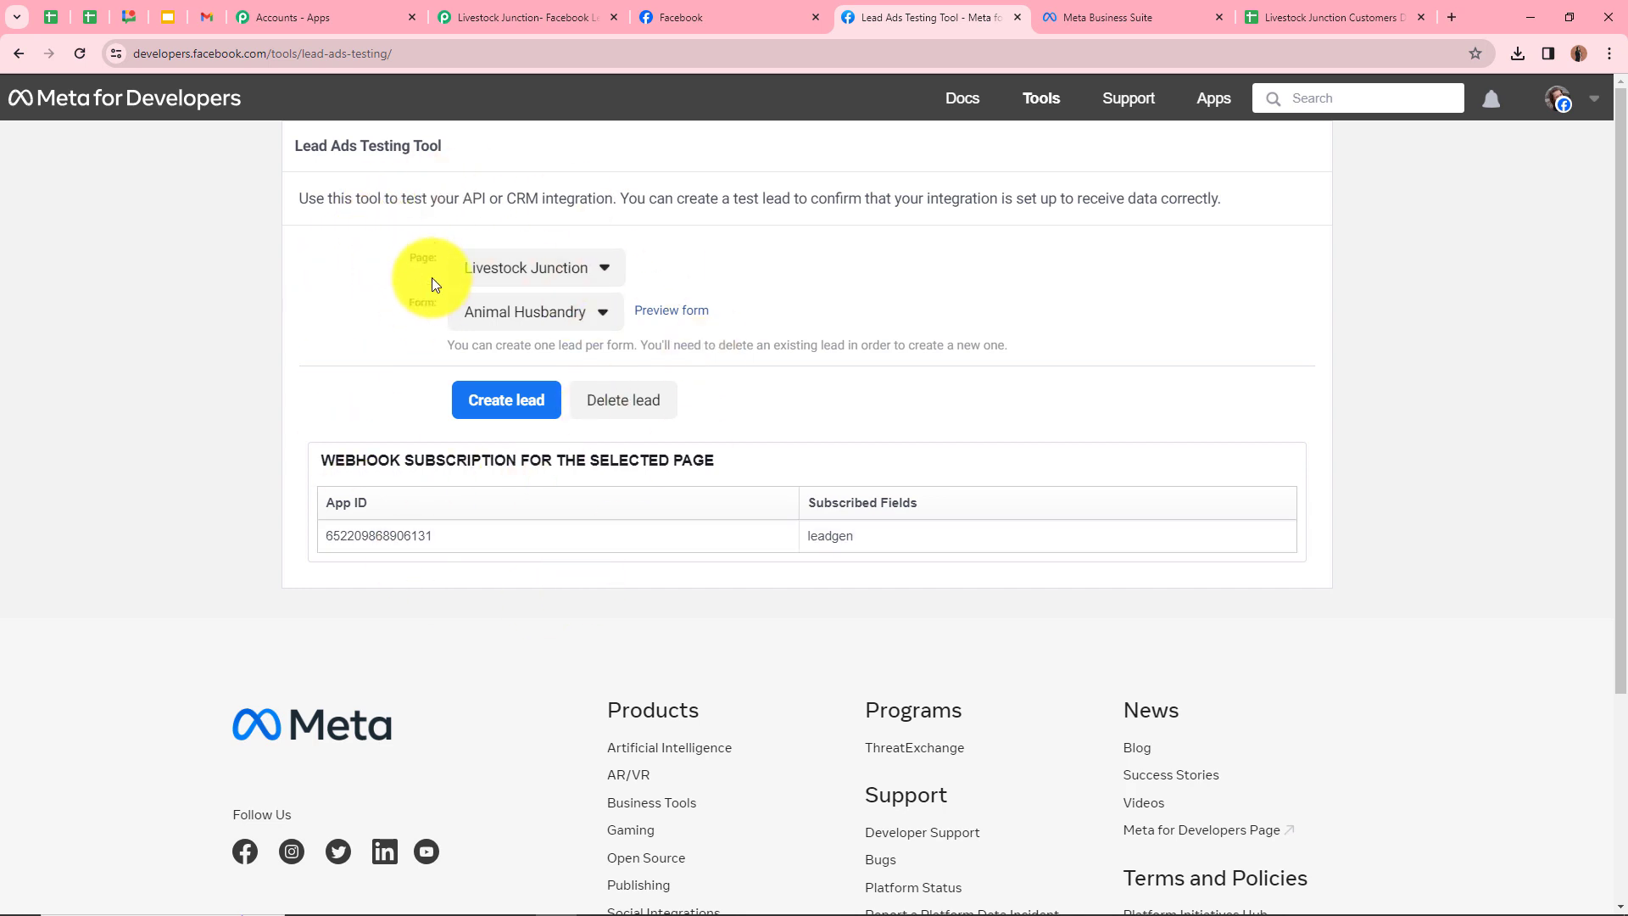
click(505, 271)
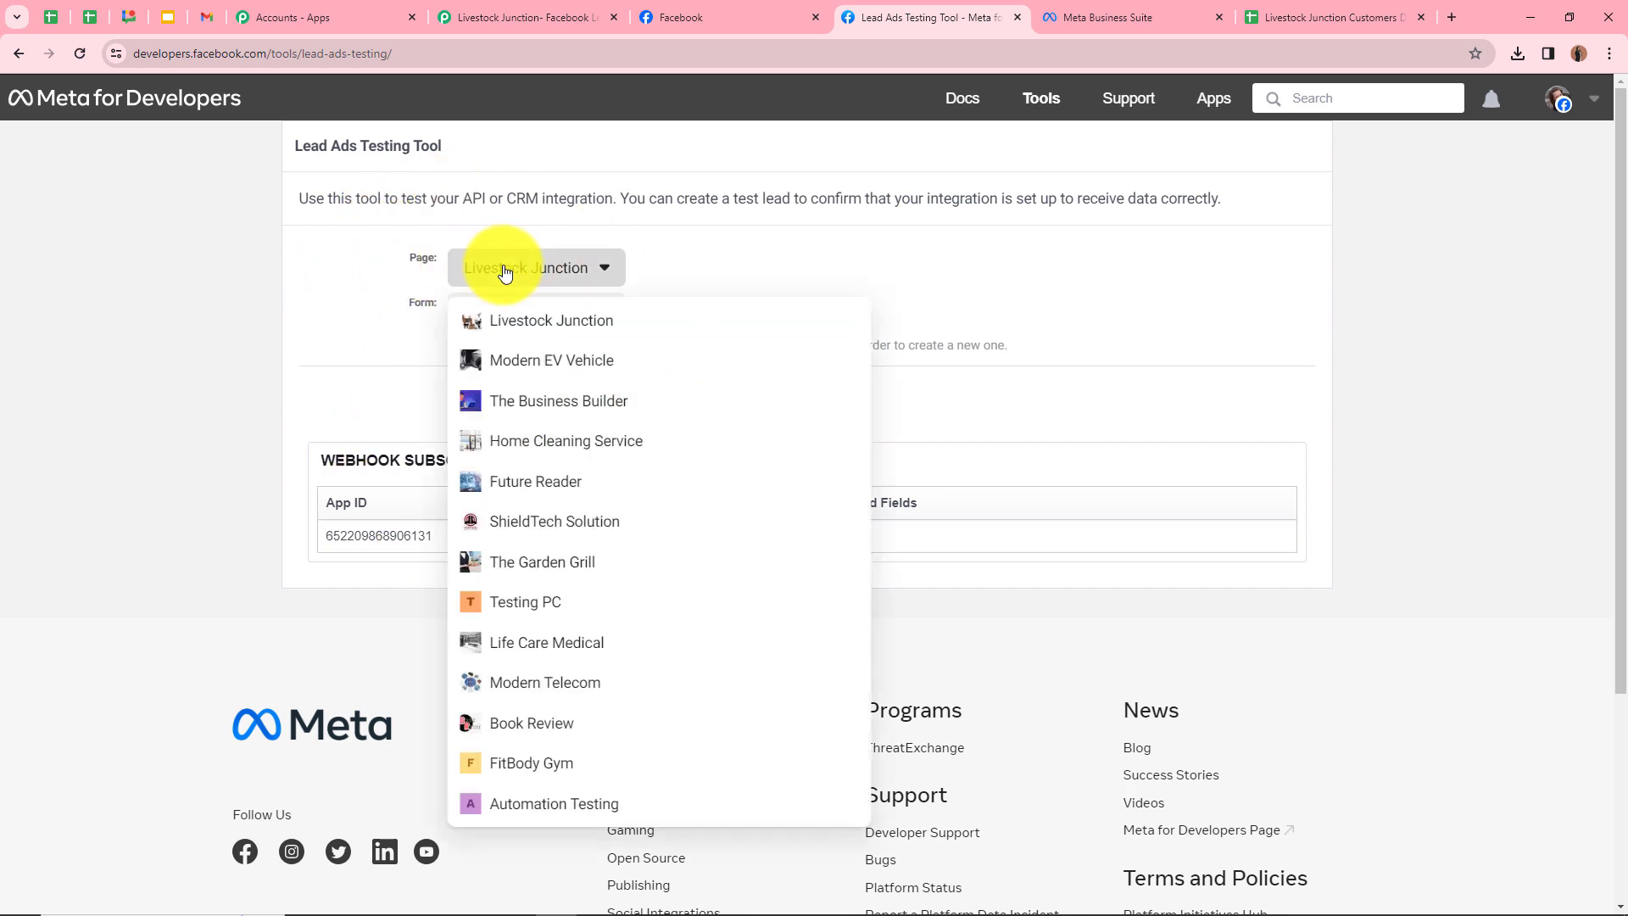
click(519, 322)
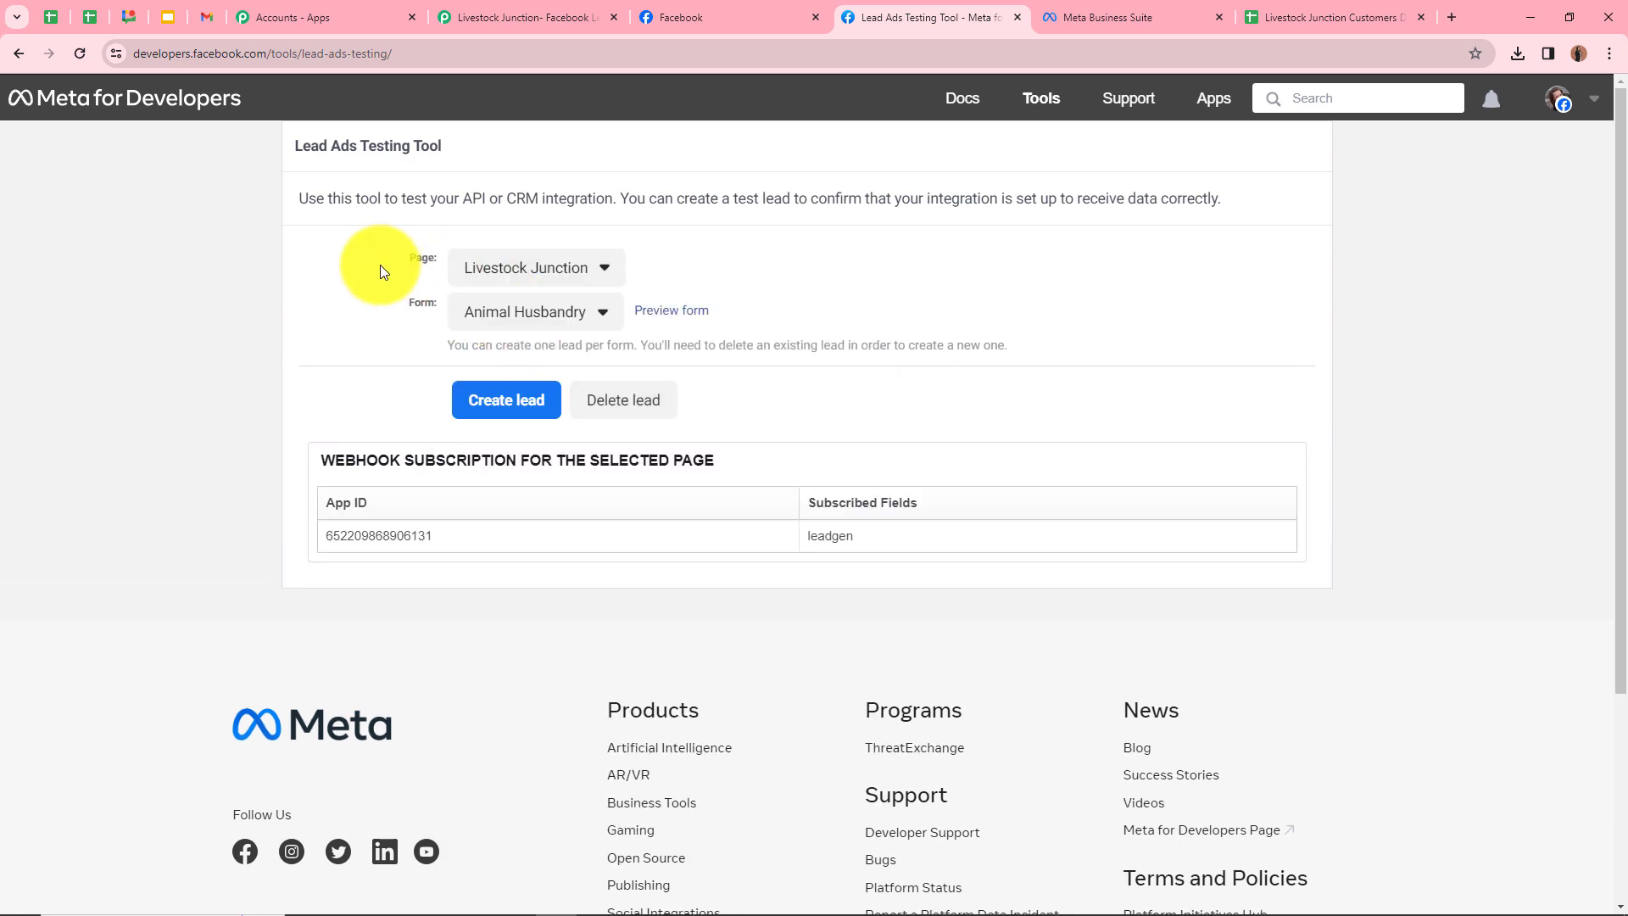
click(514, 324)
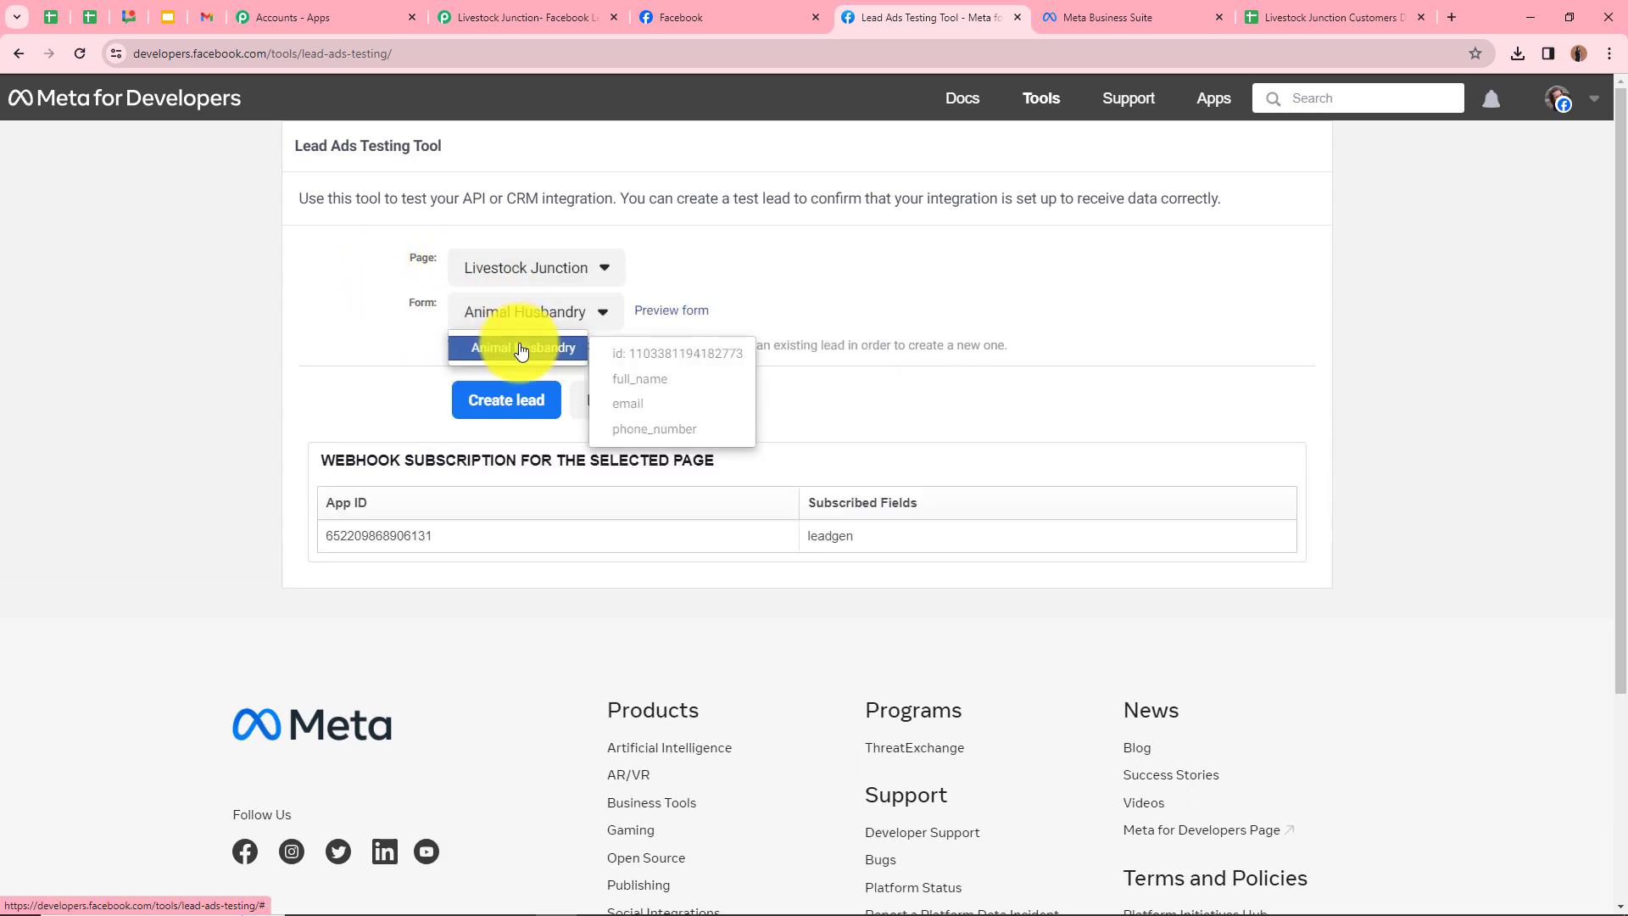
click(521, 345)
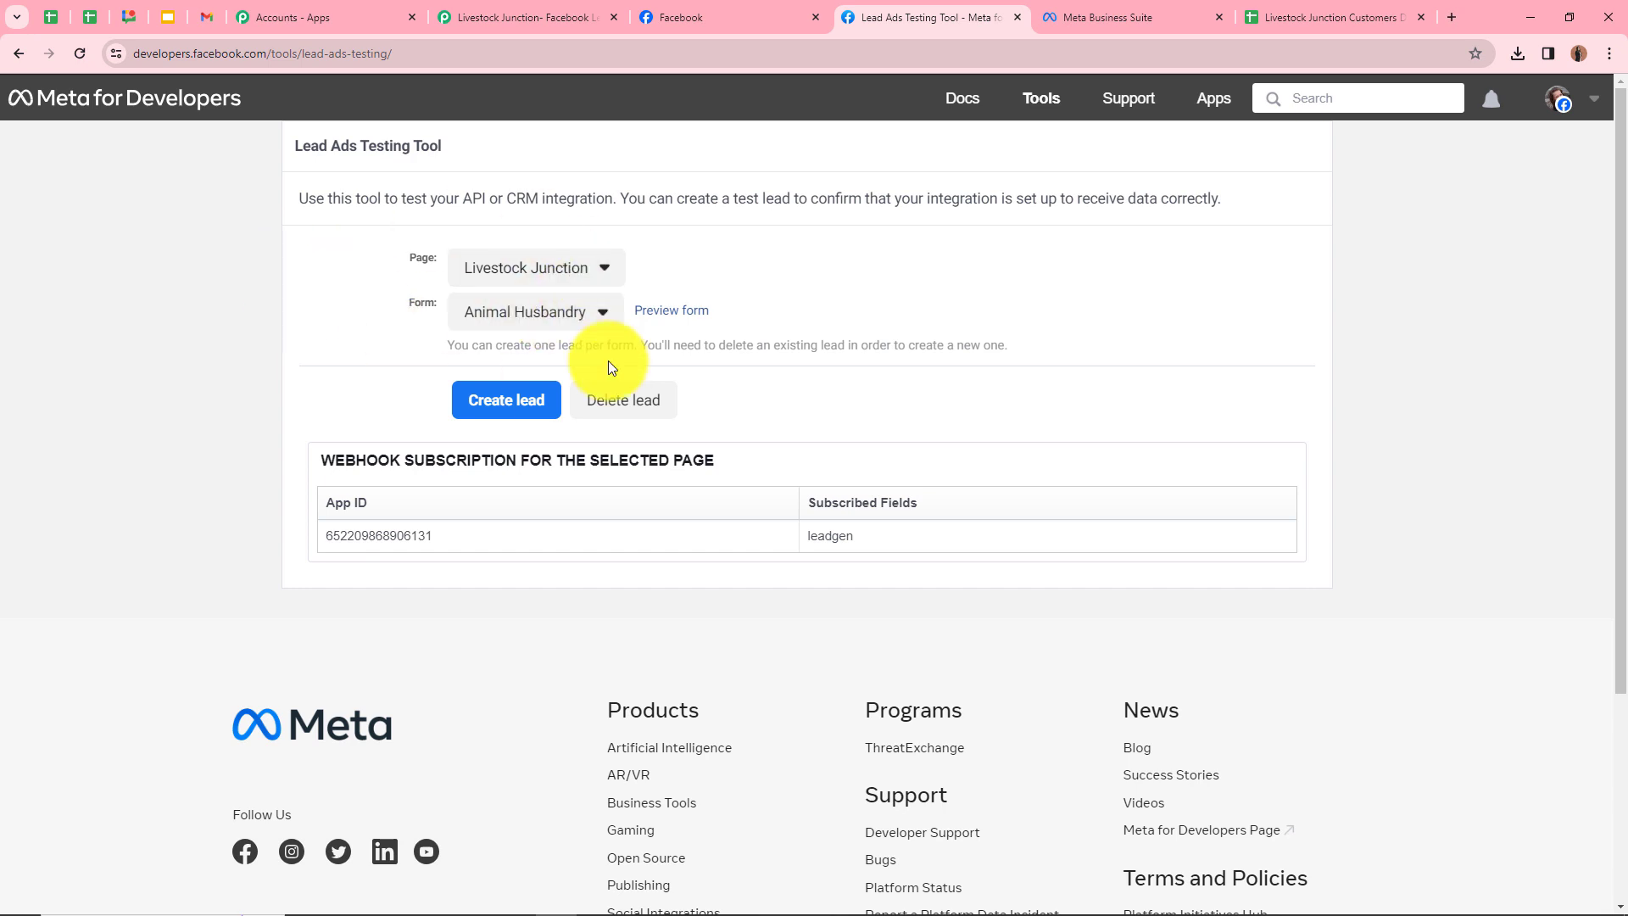
Preview the Animal Husbandry form and enter 'Test User' with a test email and phone number
click(663, 321)
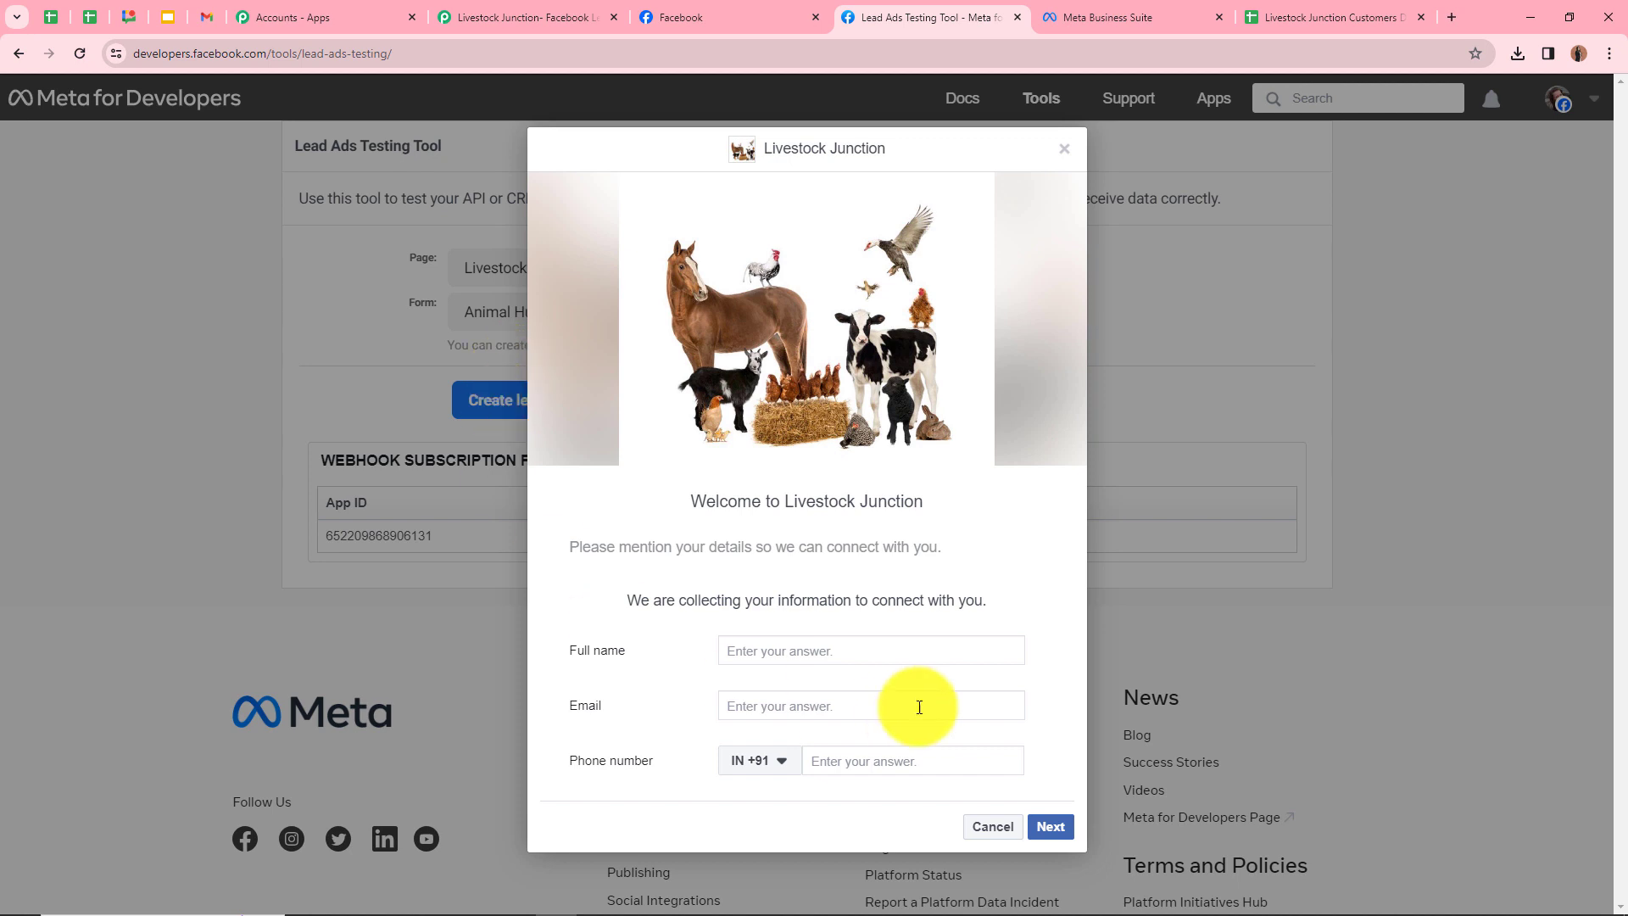
click(858, 650)
text(Test User)
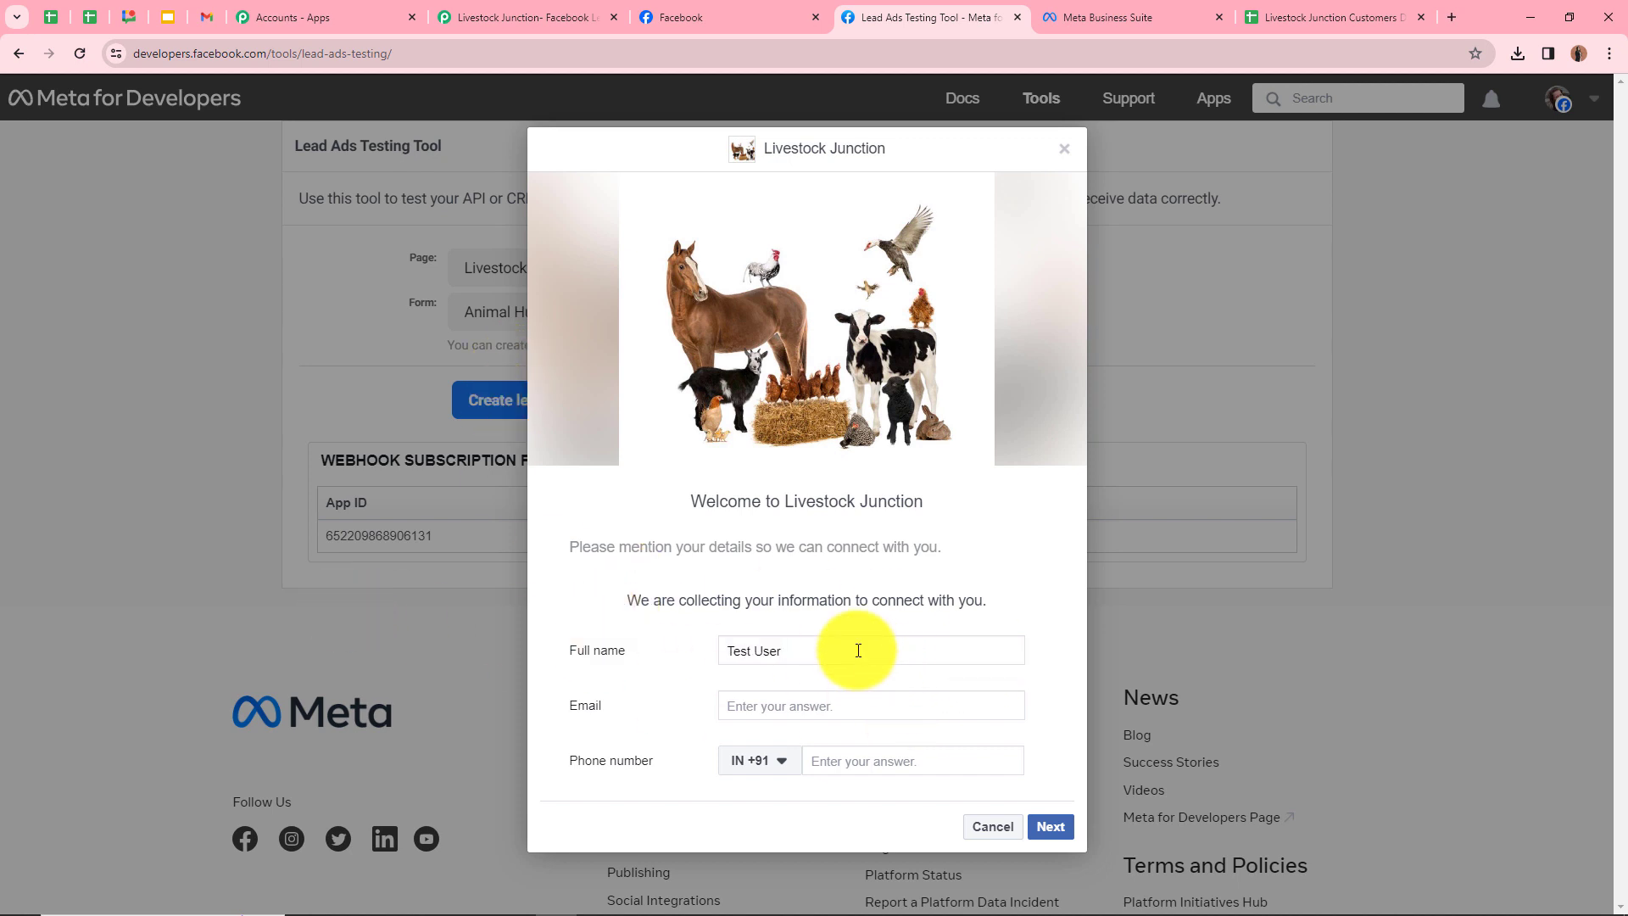
click(786, 705)
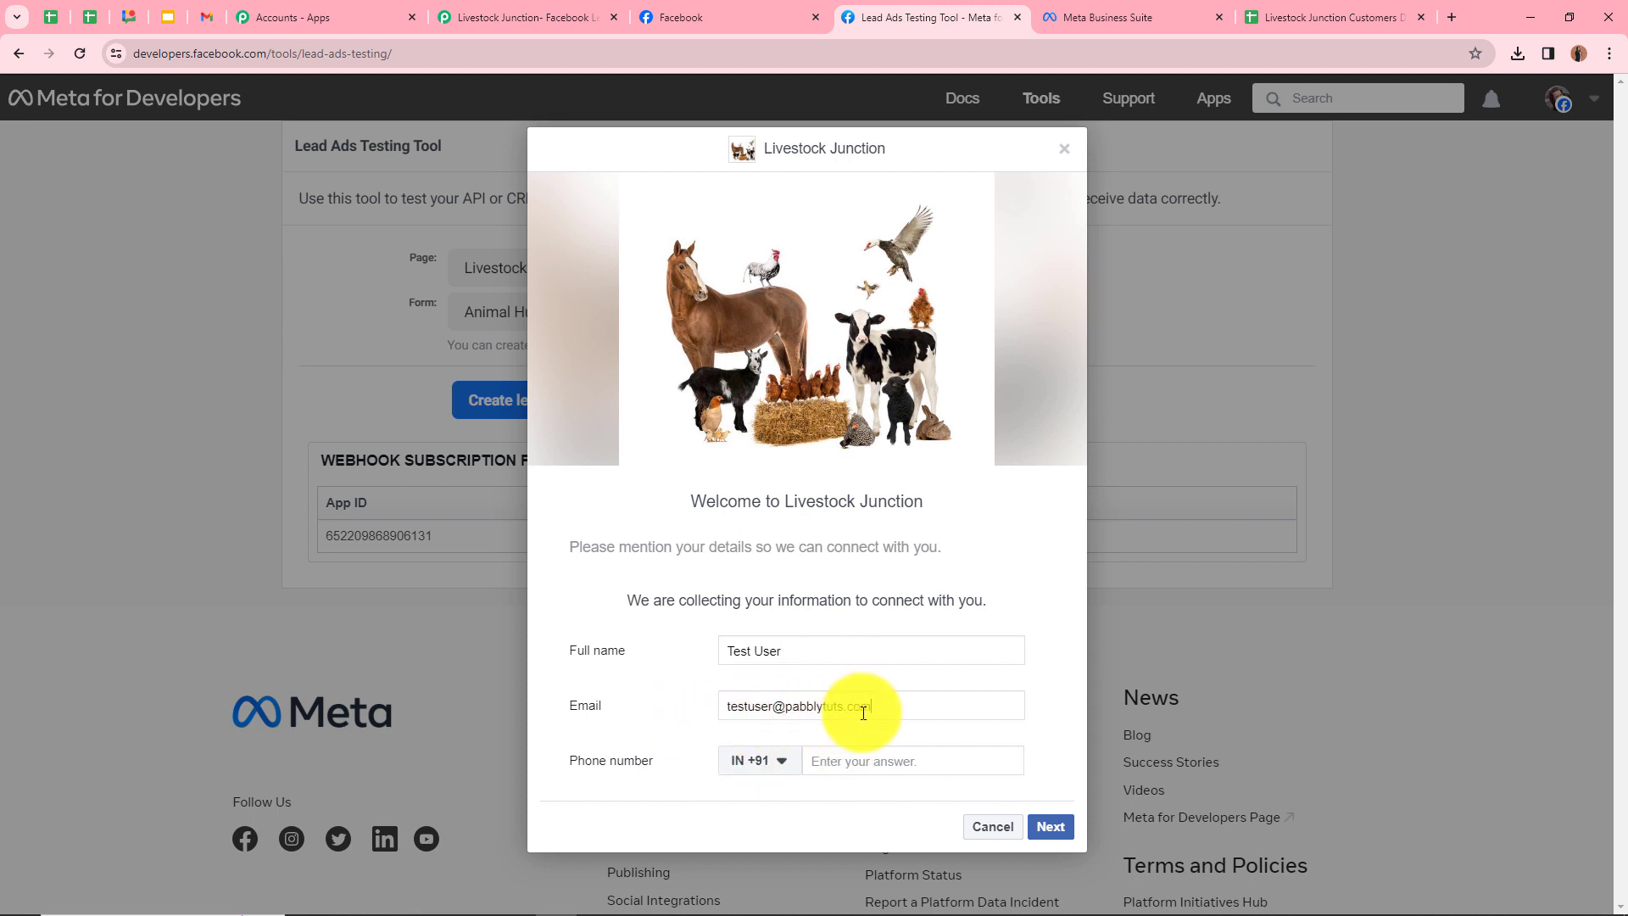
click(875, 758)
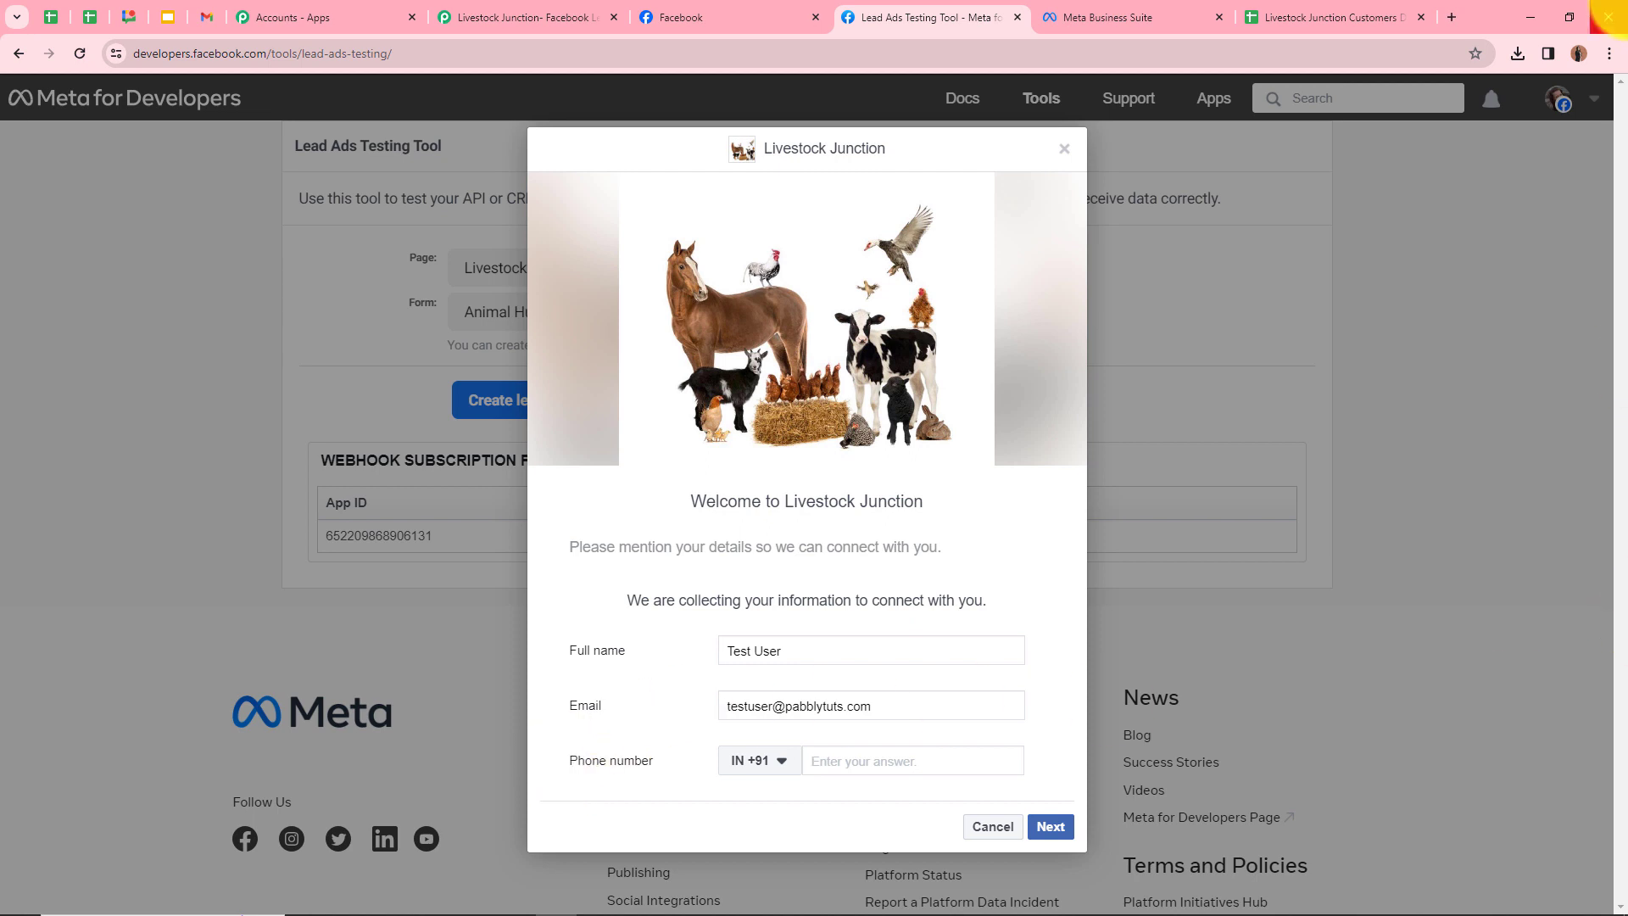
text(85858 58585)
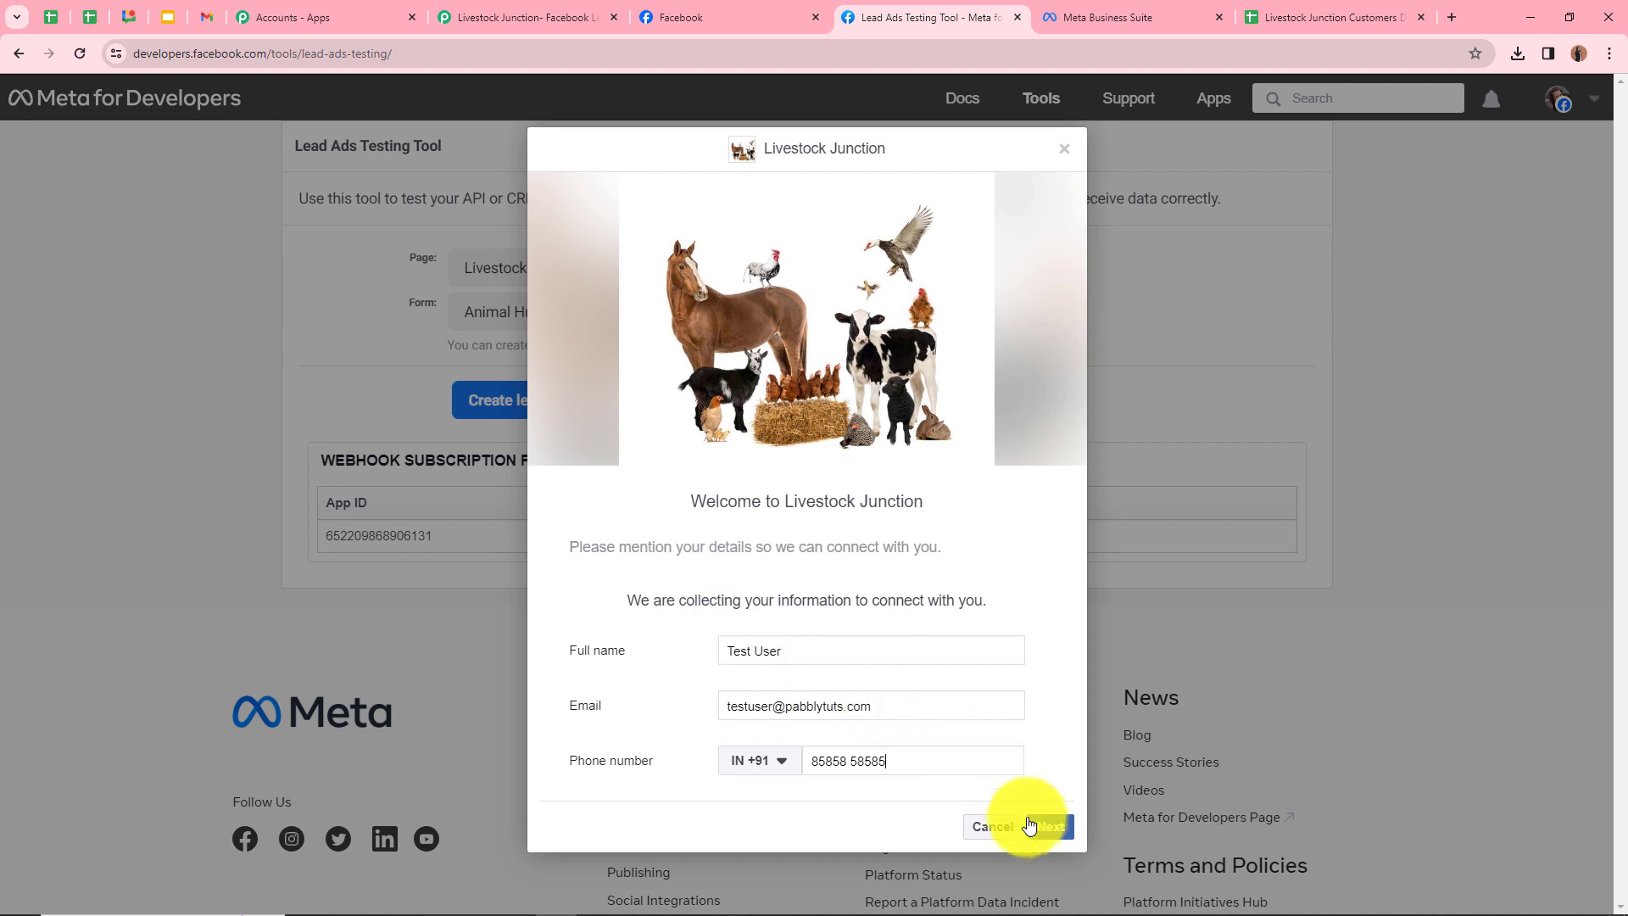
Submit the test lead and switch to the customer details spreadsheet
click(1057, 829)
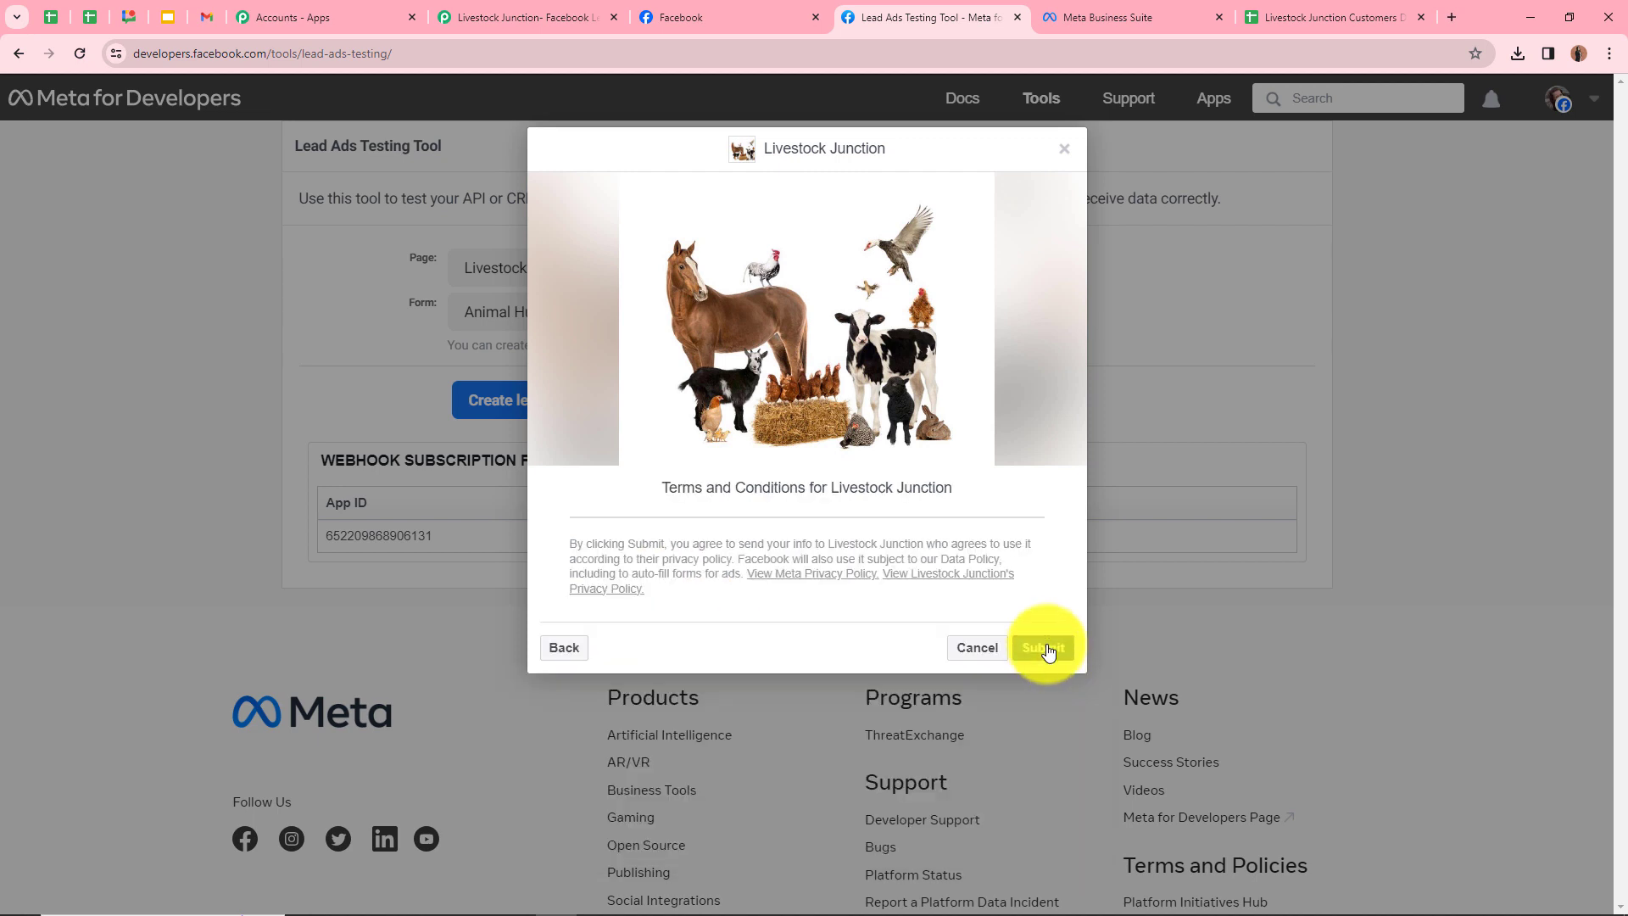
click(1048, 649)
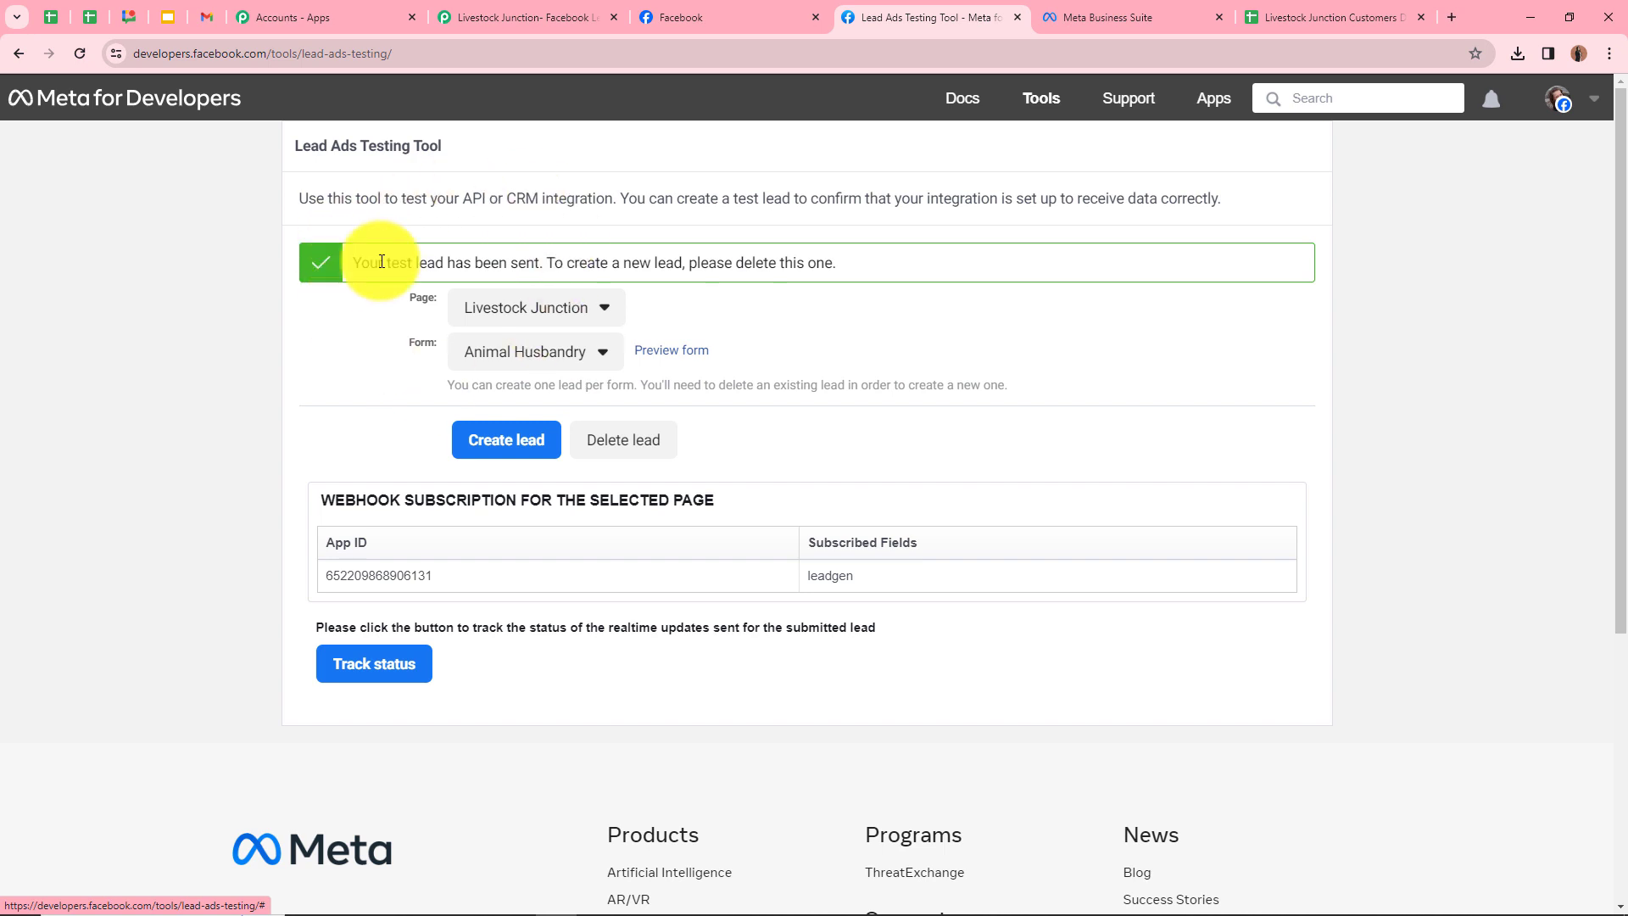
click(1254, 12)
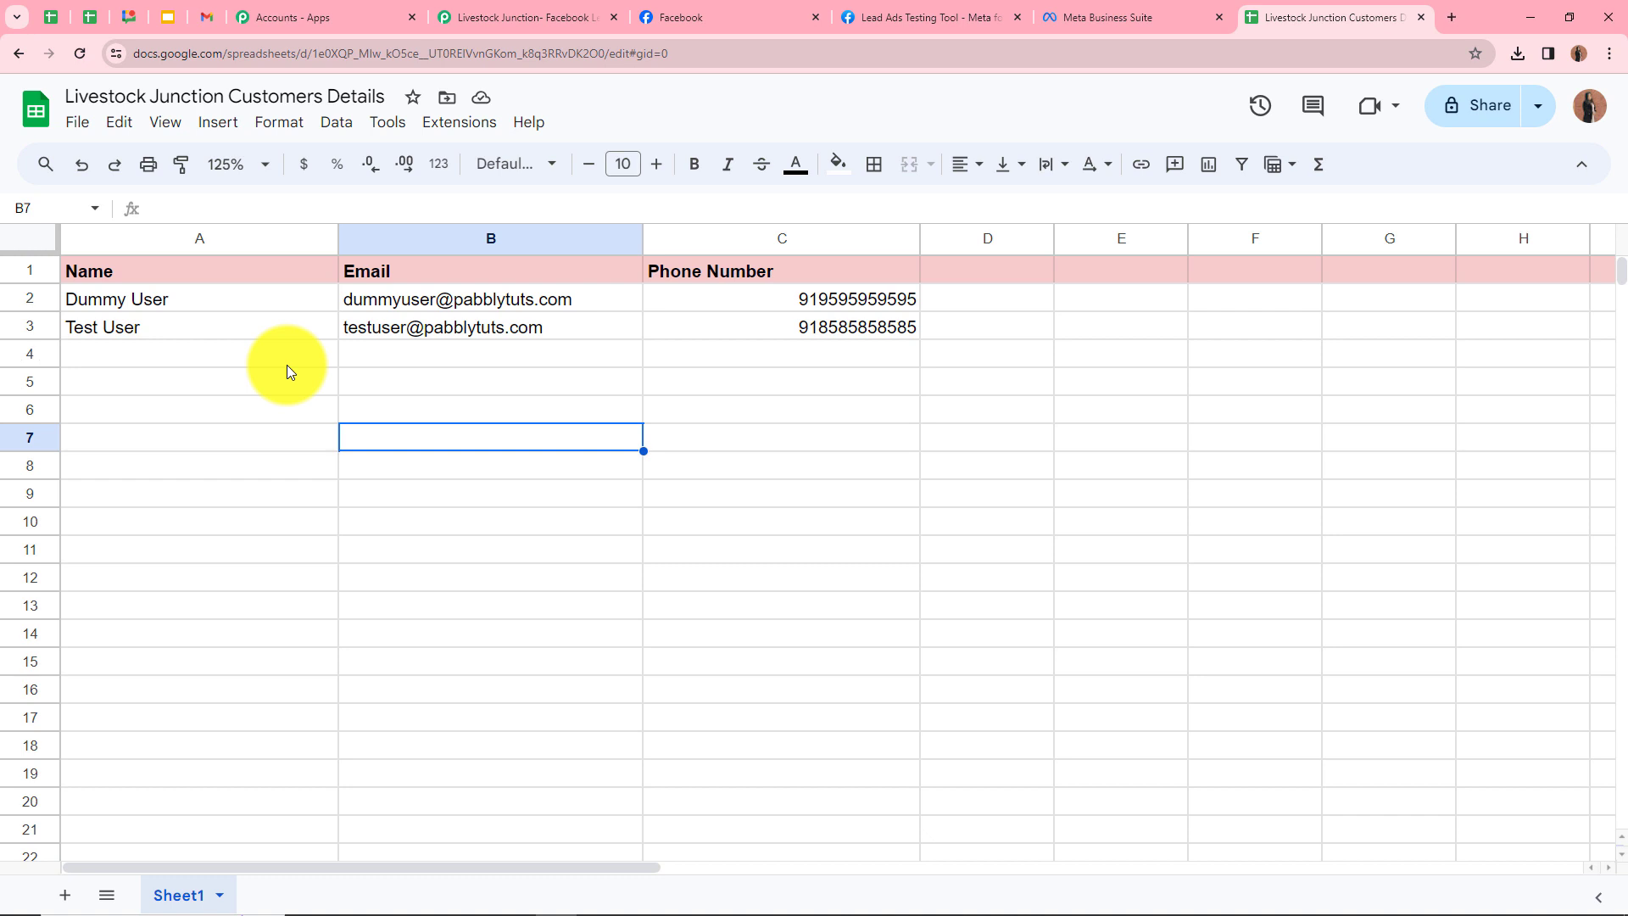
Inspect cells A3, B3 and C3 for the new lead's name, email and phone number
click(178, 328)
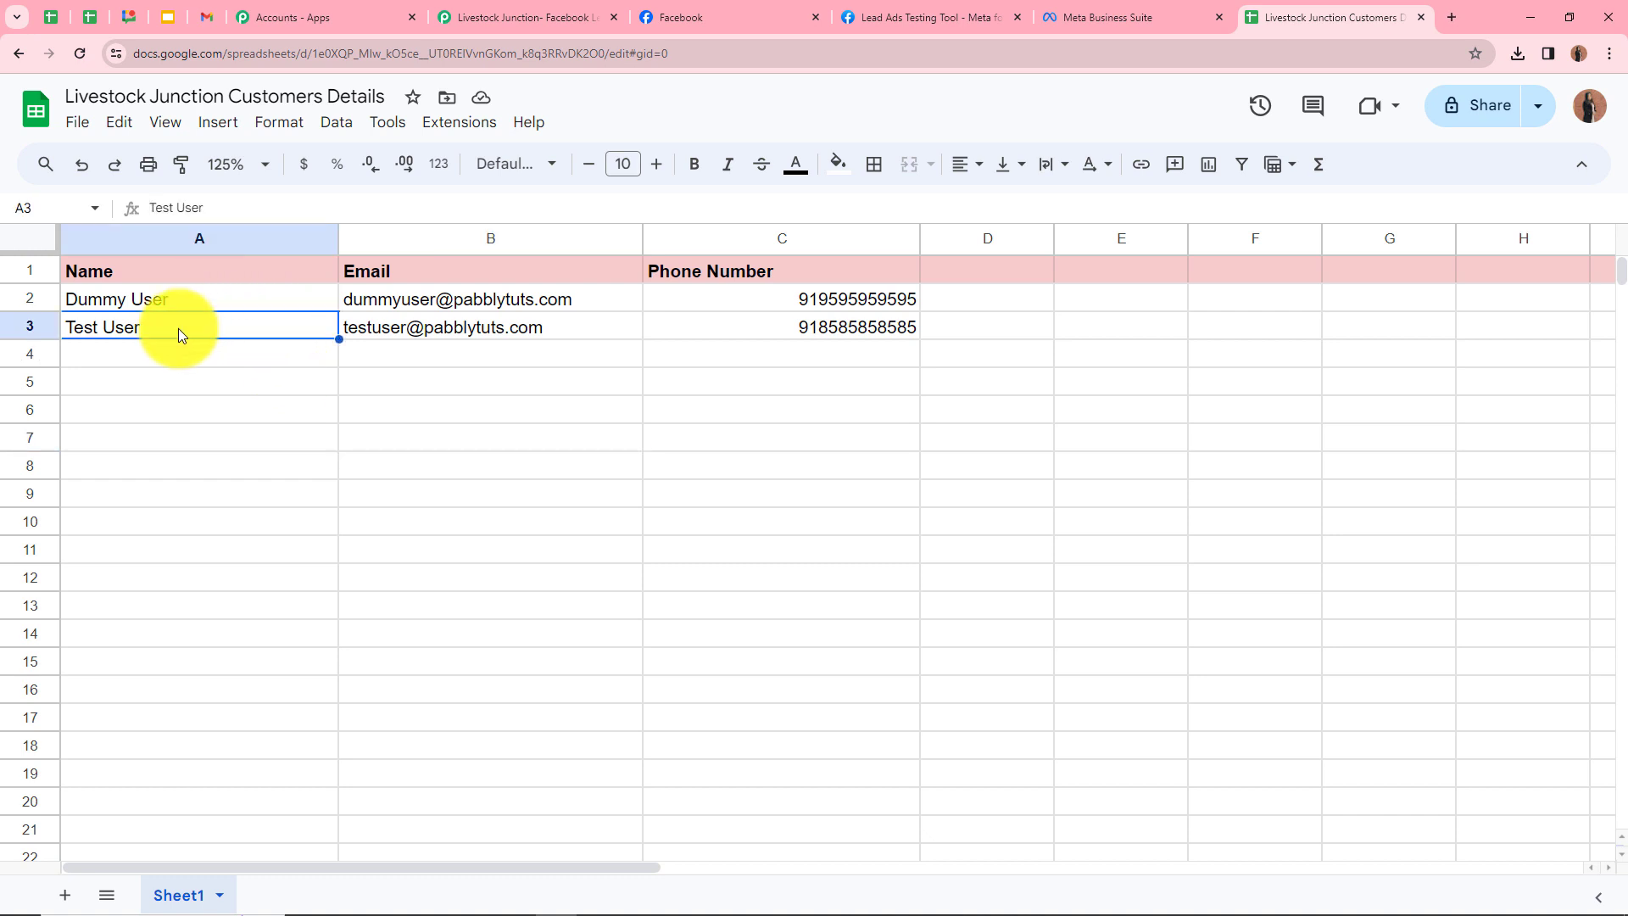
click(475, 327)
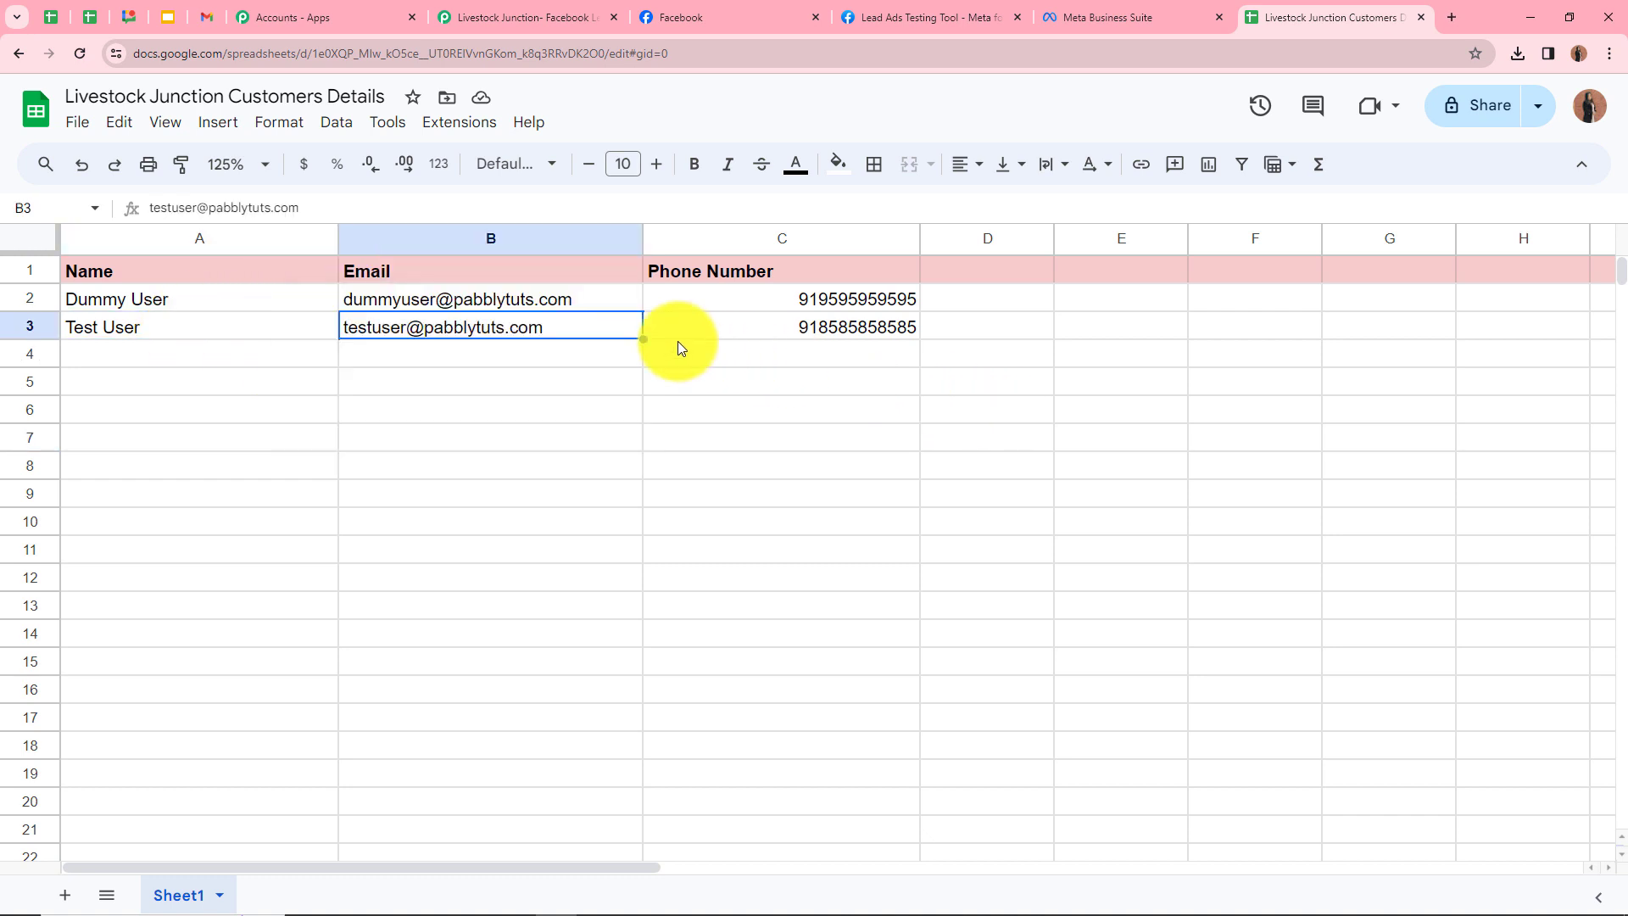
click(695, 326)
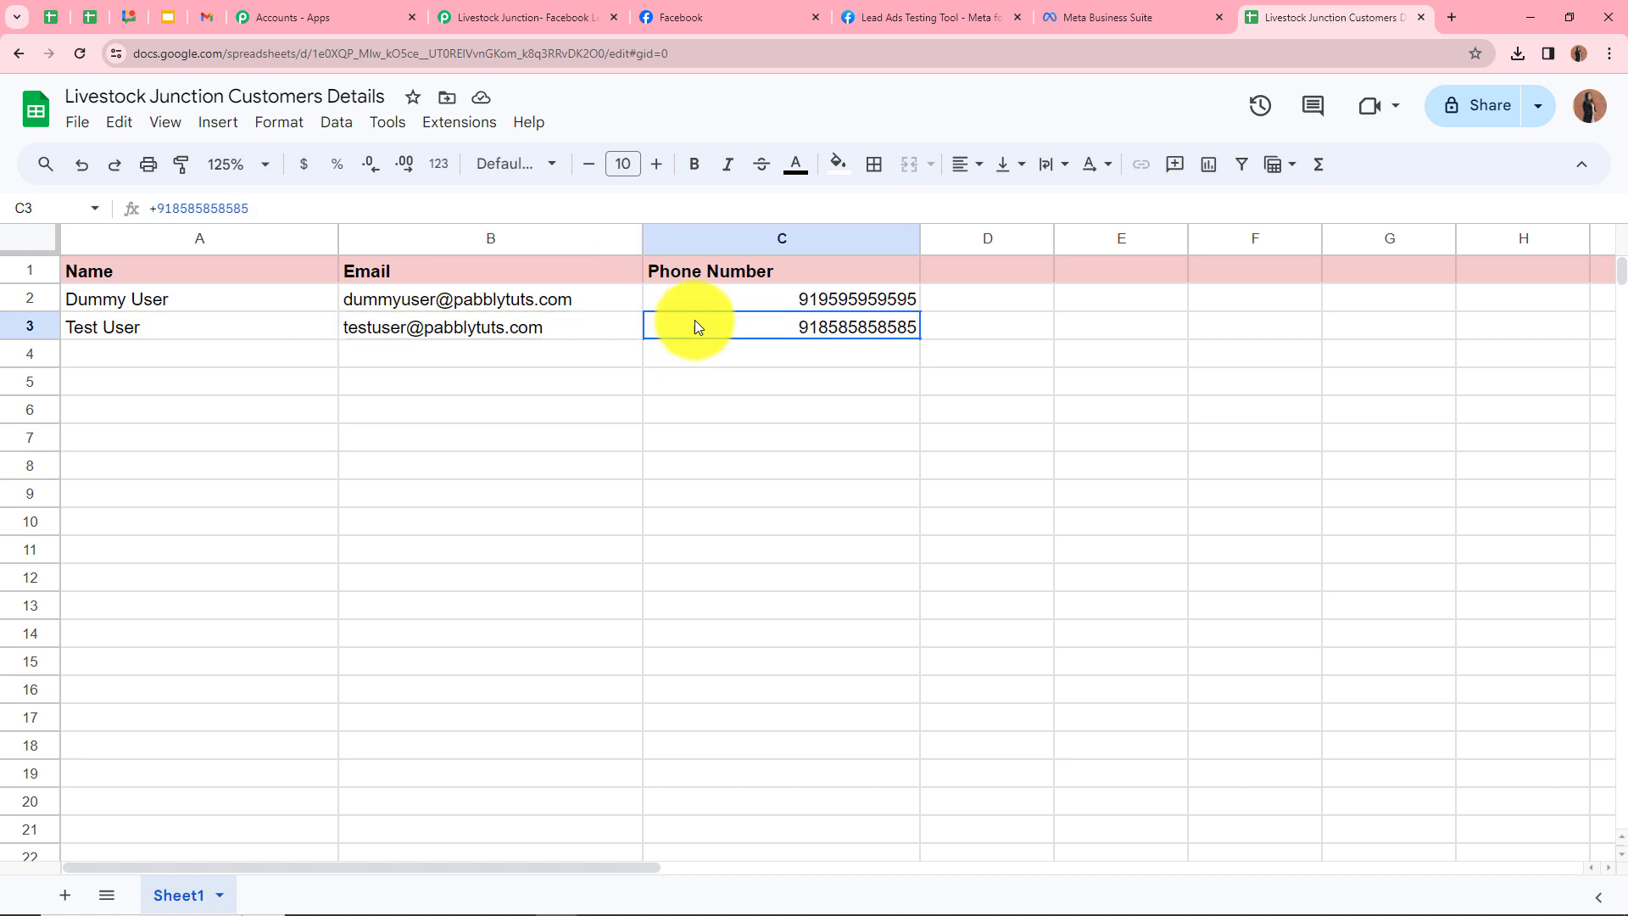